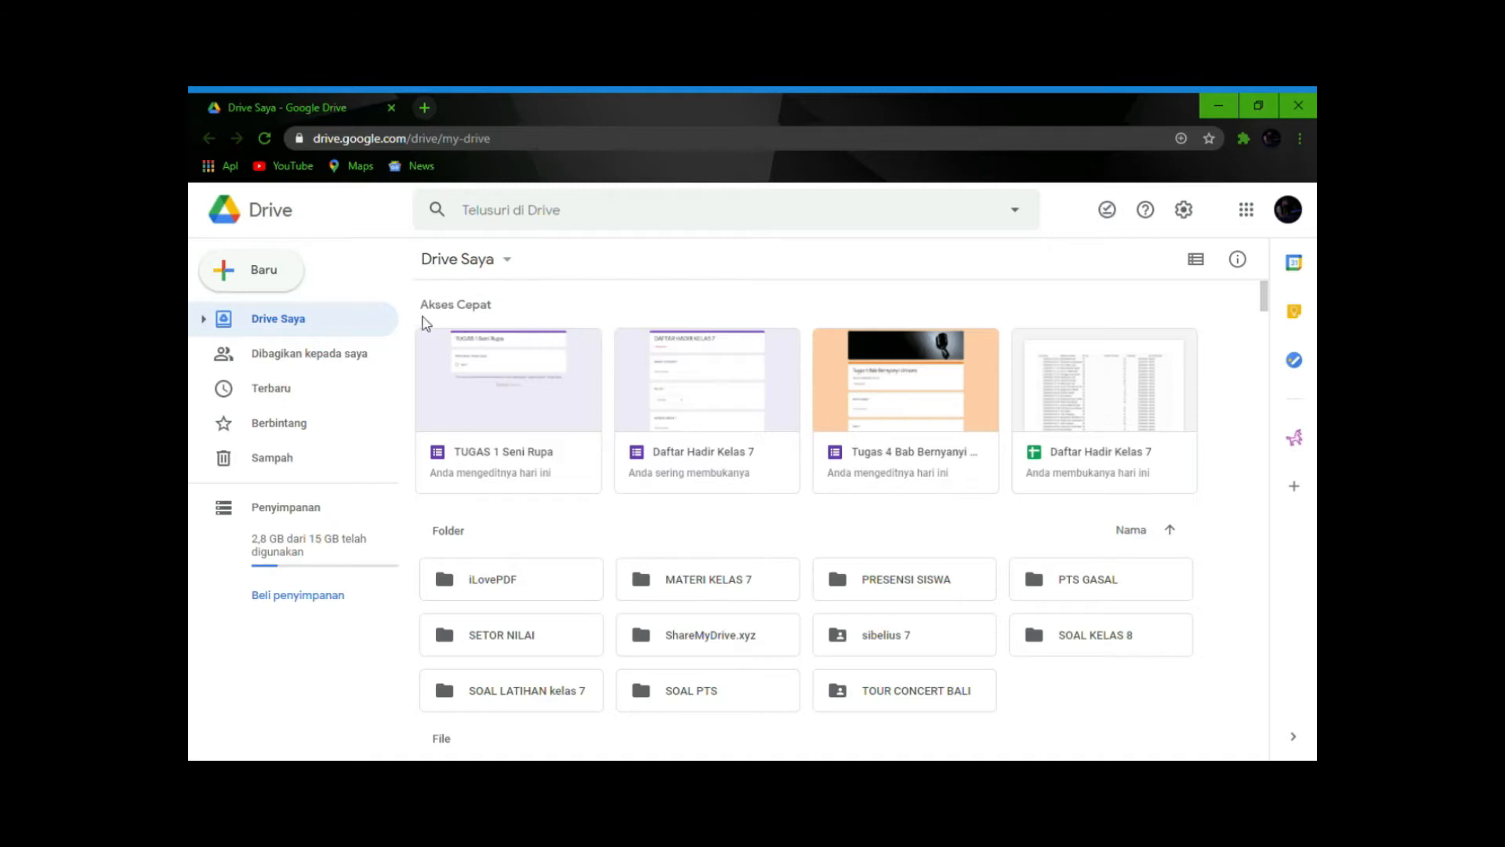
- Create a new blank Google Form from Drive and title it "tugas 1 SENI RUPA"
{"action": "left_click", "coordinate": [295, 284]}
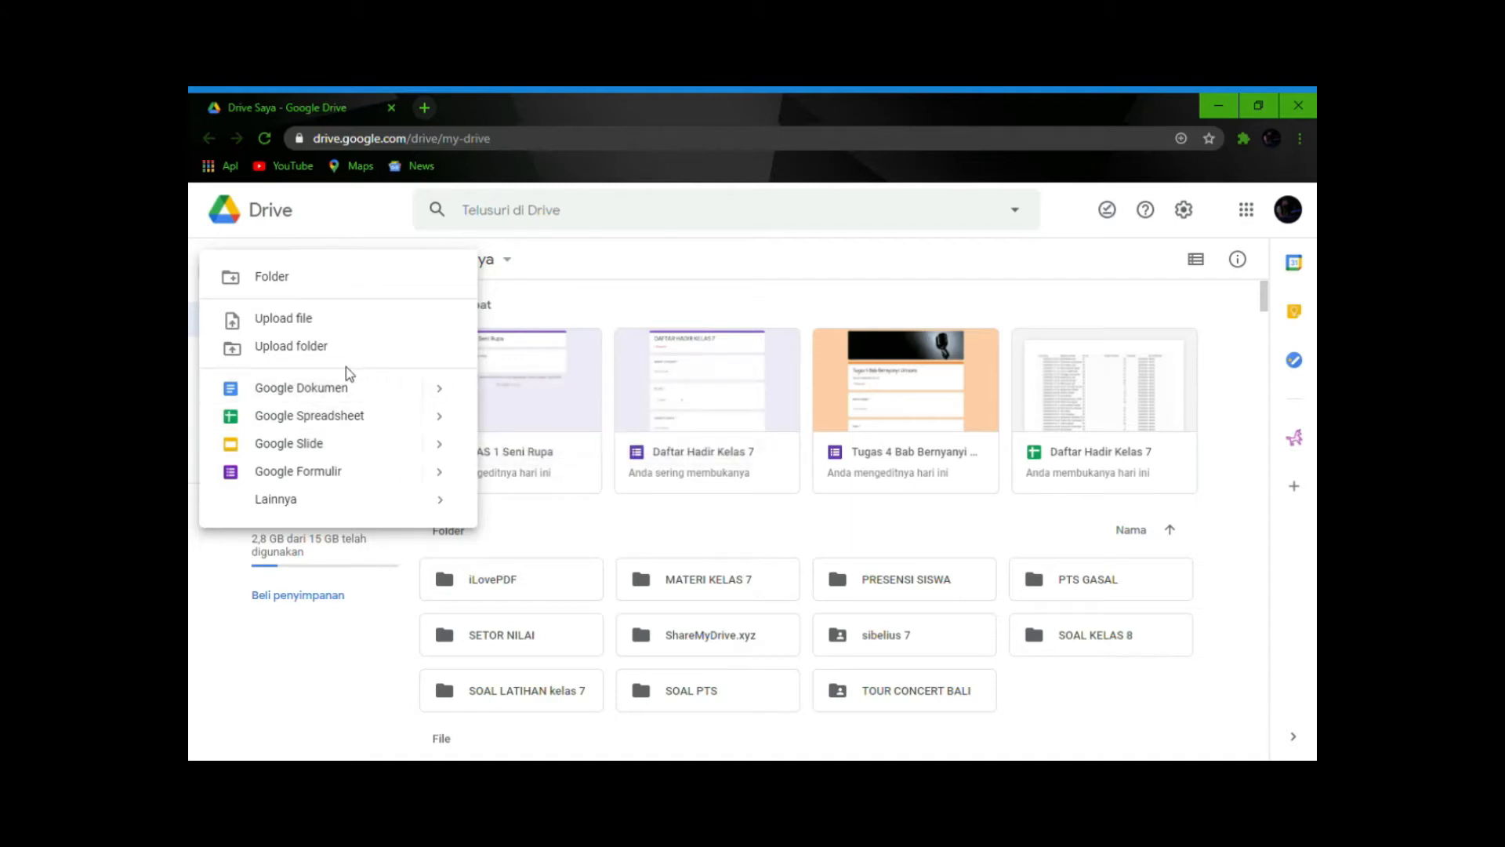
{"action": "left_click", "coordinate": [329, 473]}
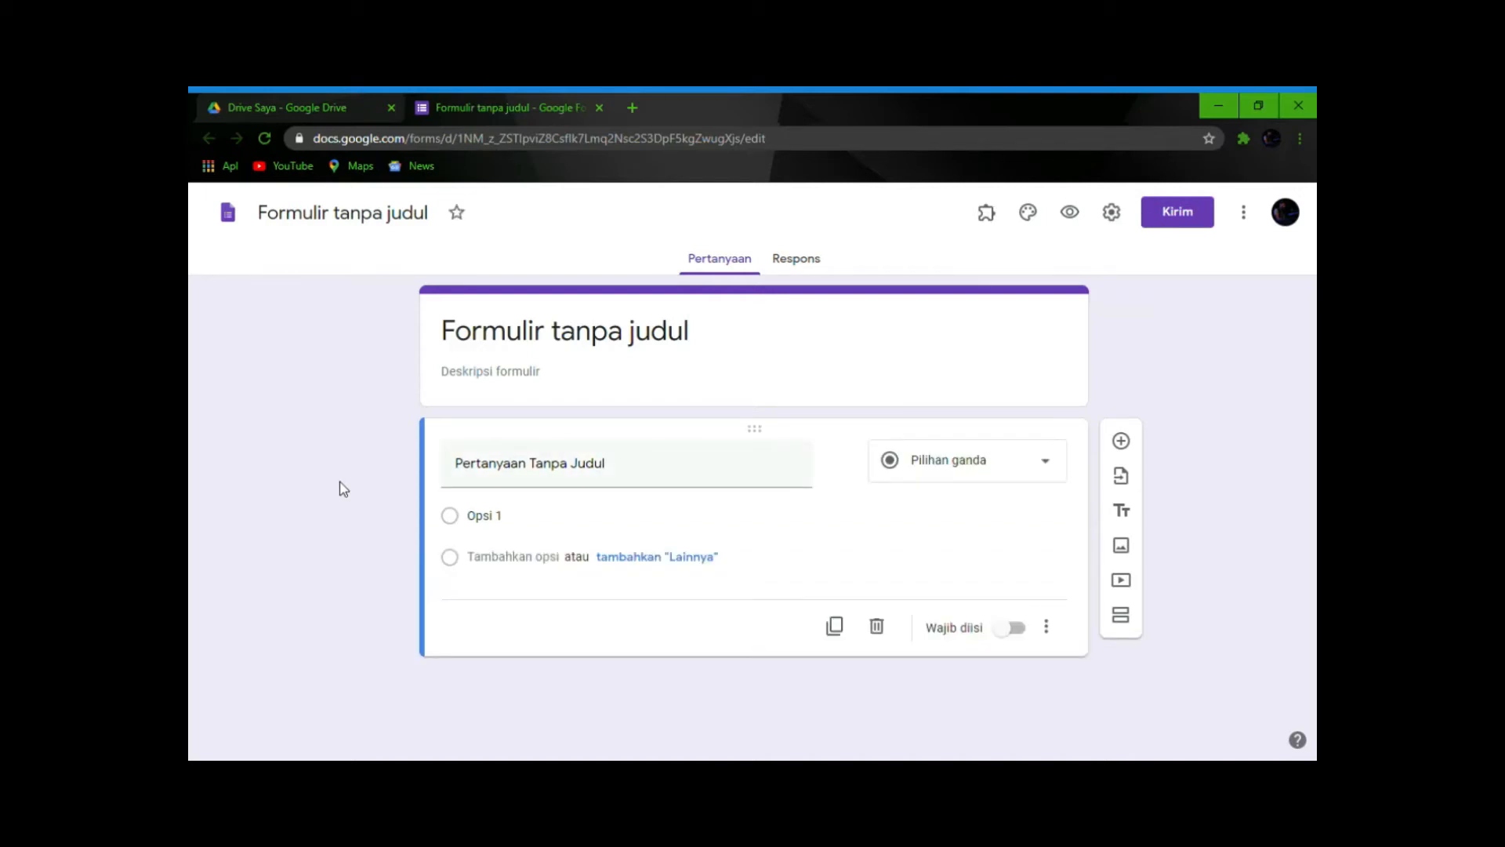
{"action": "left_click", "coordinate": [376, 228]}
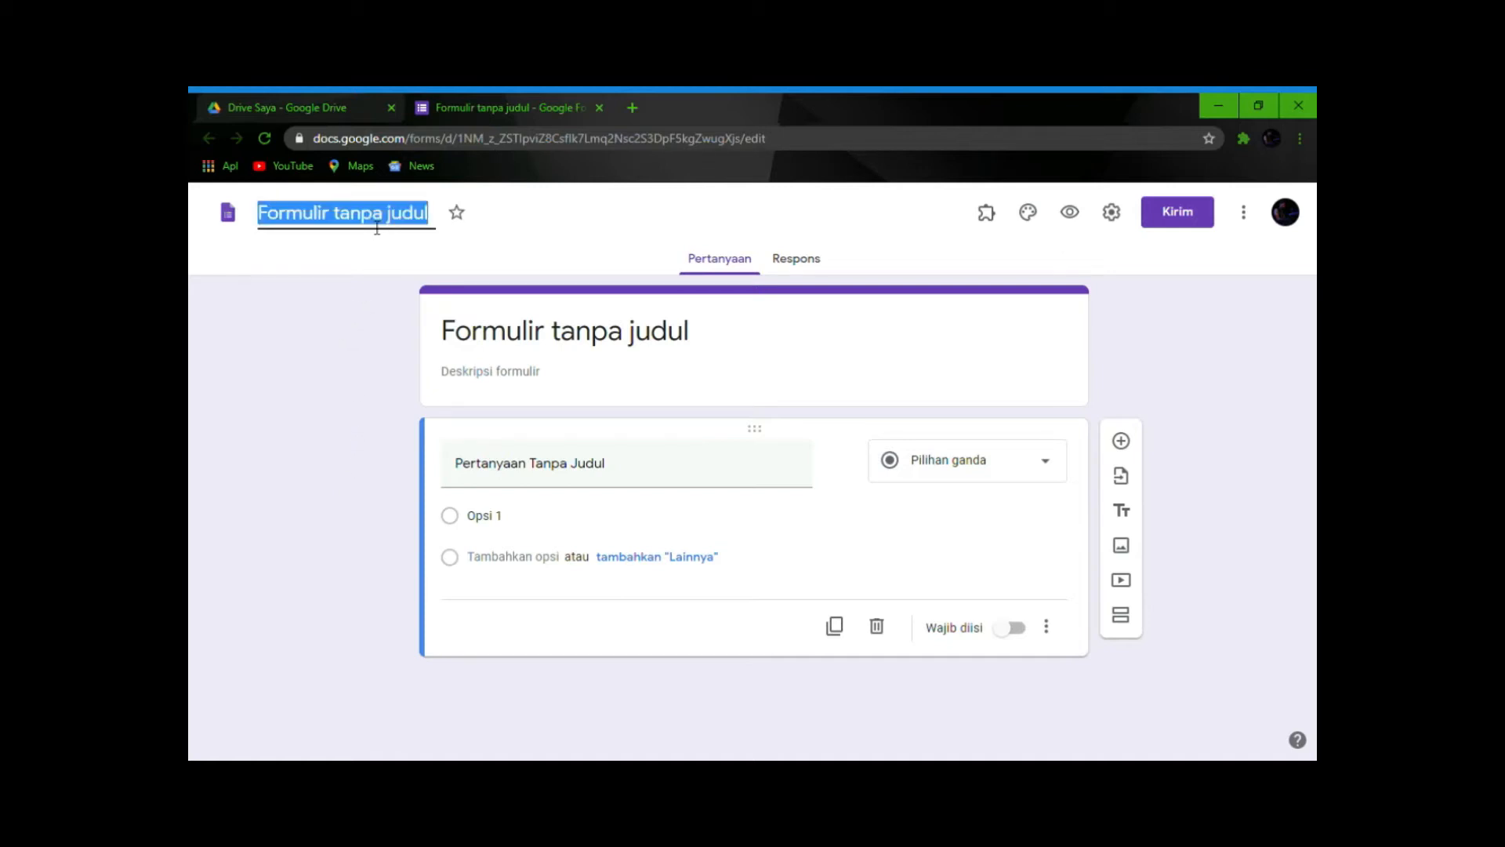
{"action": "type", "text": "F"}
{"action": "key", "text": "BackSpace"}
{"action": "type", "text": "tug"}
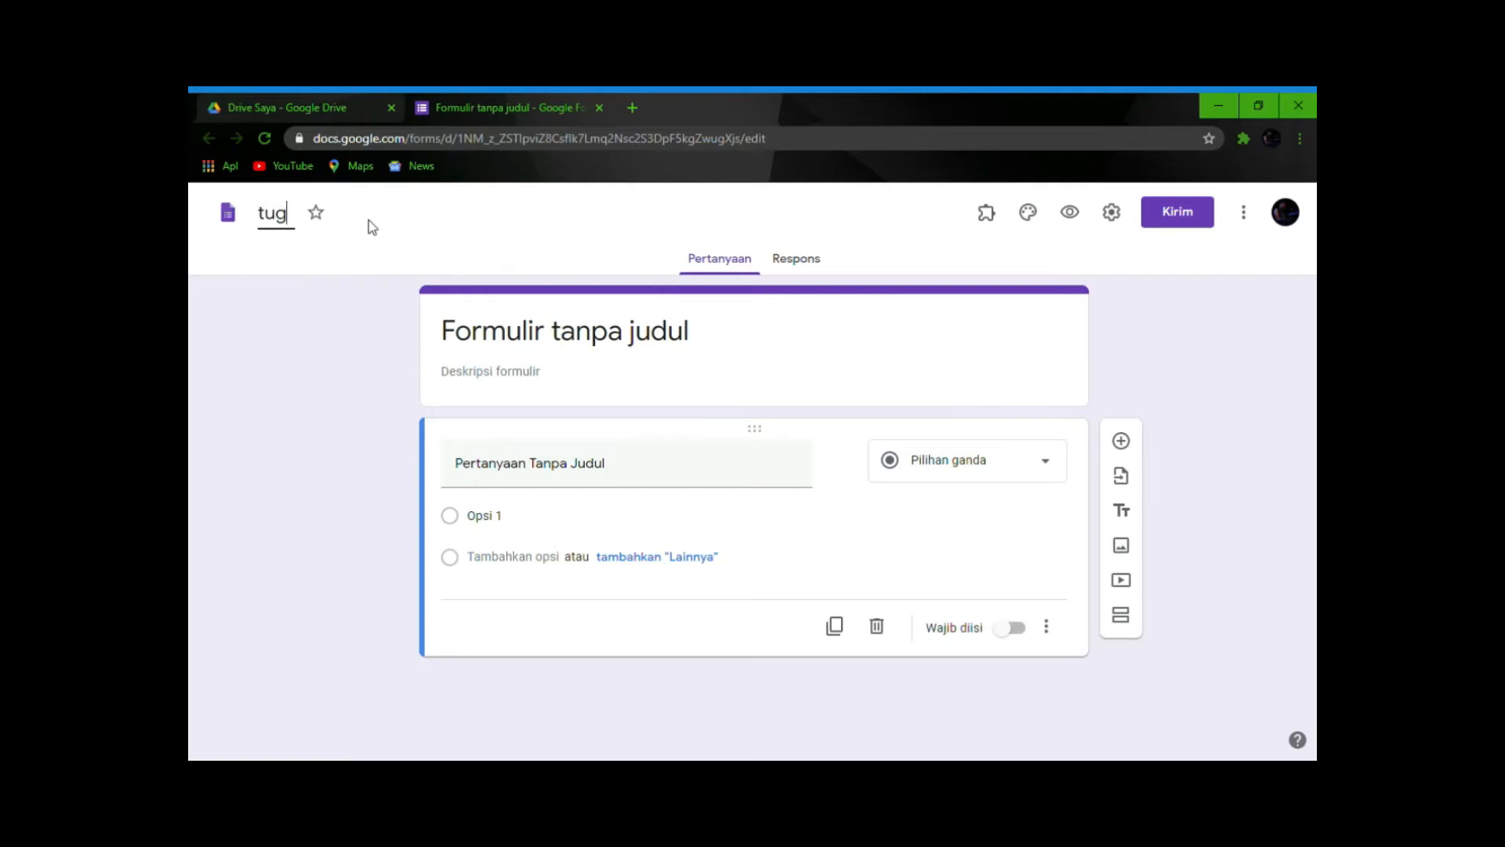
{"action": "type", "text": "as 1"}
{"action": "key", "text": "BackSpace"}
{"action": "key", "text": "BackSpace"}
{"action": "type", "text": "1 SENI"}
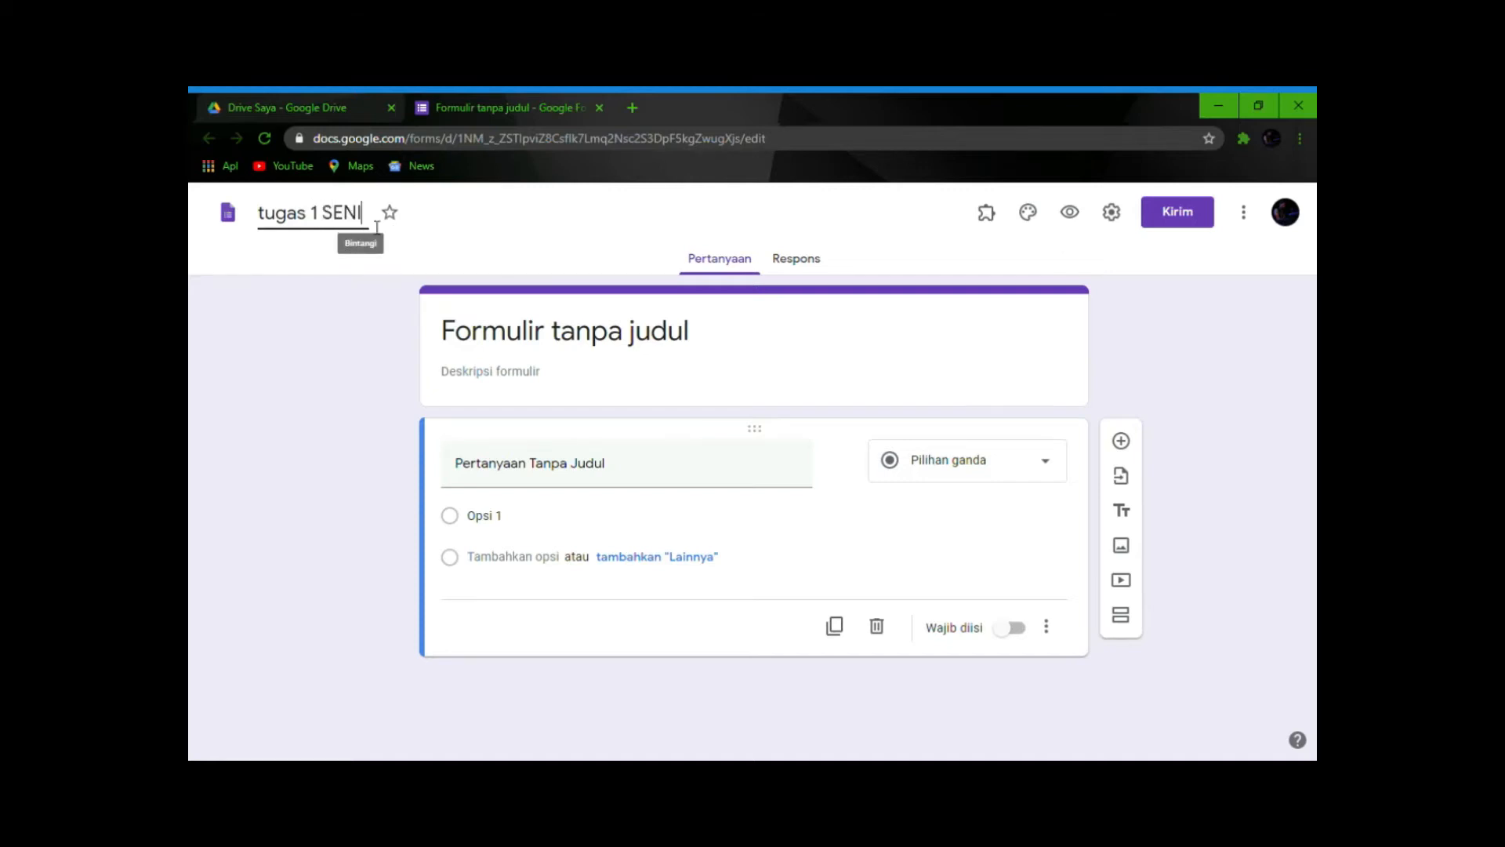
{"action": "type", "text": " RU[A"}
{"action": "key", "text": "BackSpace"}
{"action": "key", "text": "BackSpace"}
{"action": "type", "text": "PA"}
{"action": "left_click", "coordinate": [510, 230]}
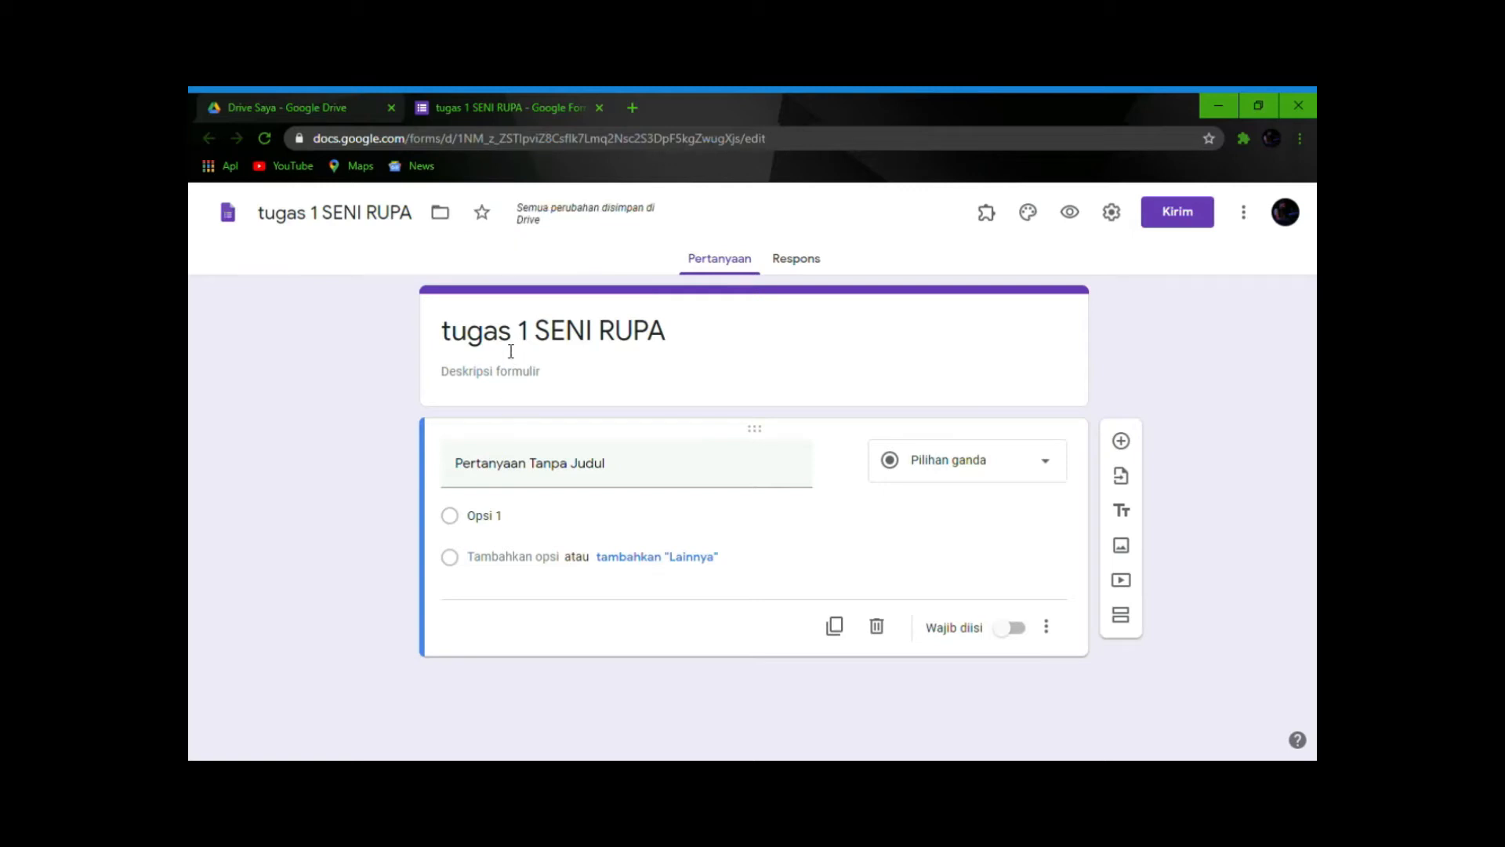
- Capitalise the first word of the form's title so it reads "TUGAS 1 SENI RUPA"
{"action": "left_click", "coordinate": [314, 227]}
{"action": "key", "text": "BackSpace"}
{"action": "key", "text": "BackSpace"}
{"action": "key", "text": "BackSpace"}
{"action": "key", "text": "BackSpace"}
{"action": "key", "text": "BackSpace"}
{"action": "key", "text": "BackSpace"}
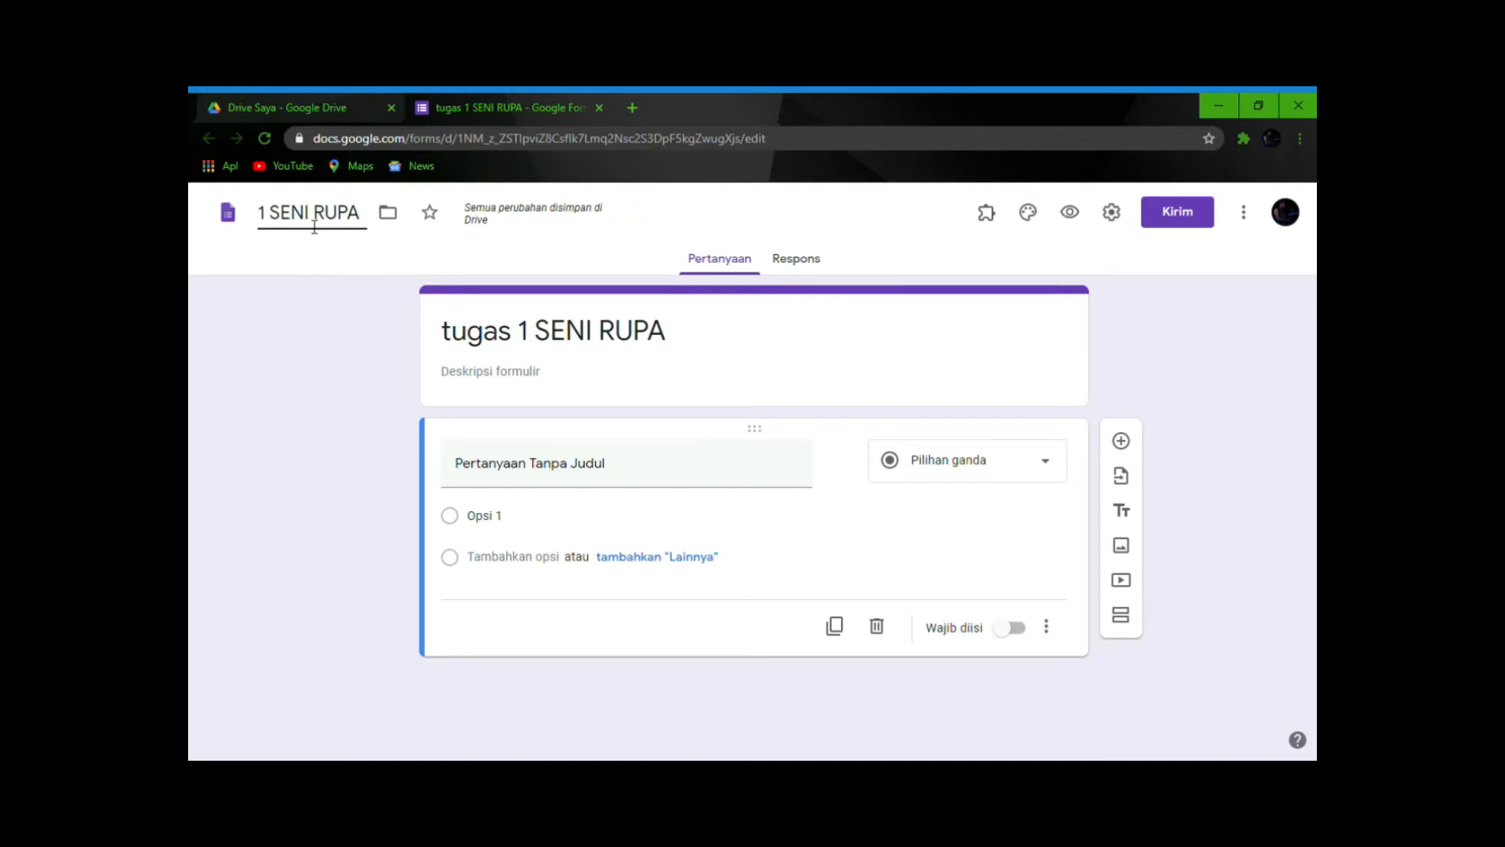
{"action": "type", "text": "tu"}
{"action": "key", "text": "BackSpace"}
{"action": "key", "text": "BackSpace"}
{"action": "type", "text": "TUGAS 1"}
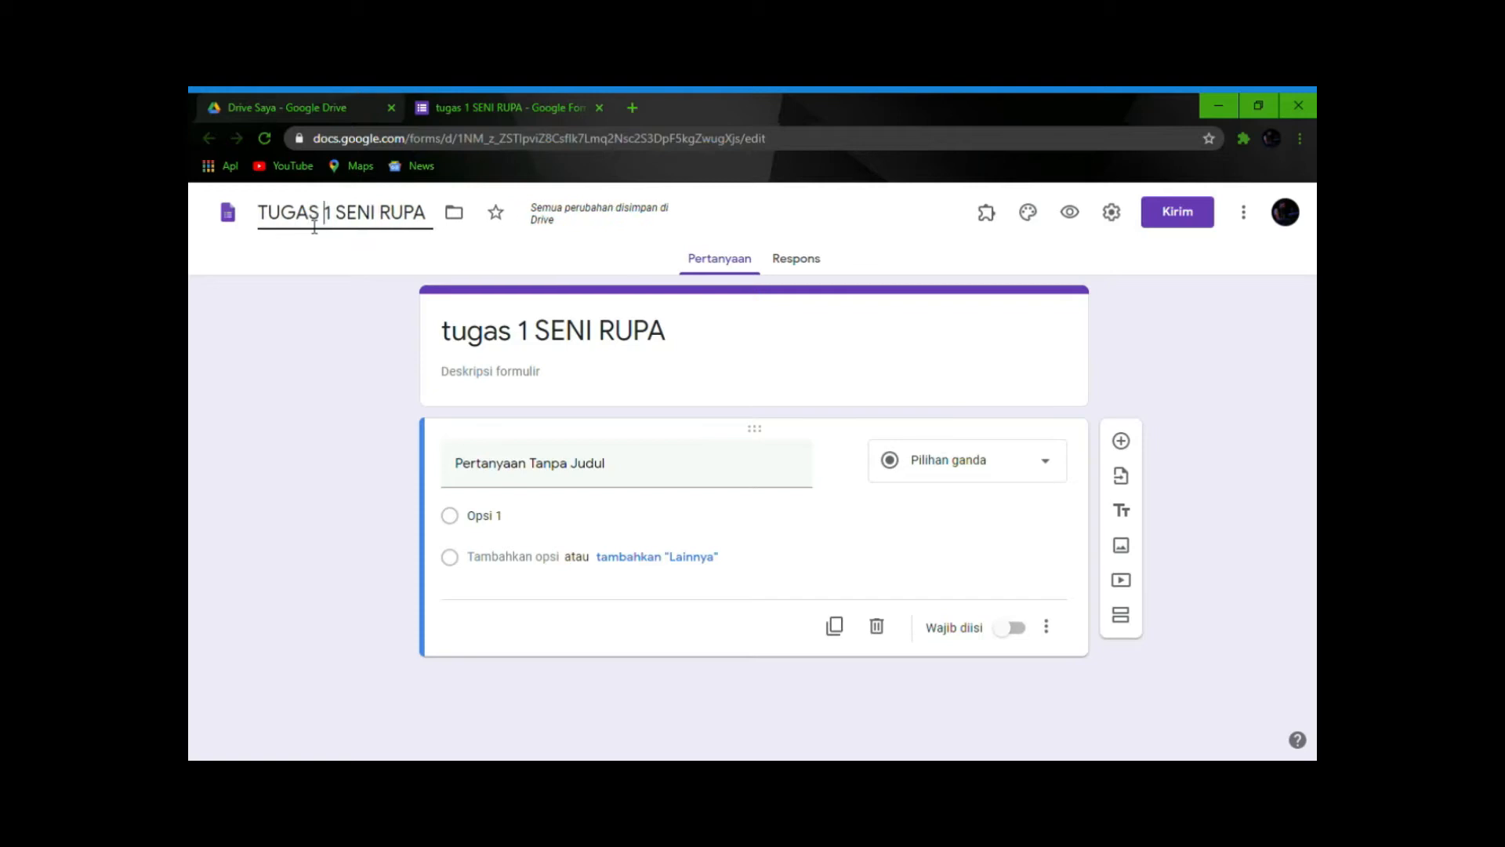
{"action": "key", "text": "BackSpace"}
{"action": "key", "text": "Return"}
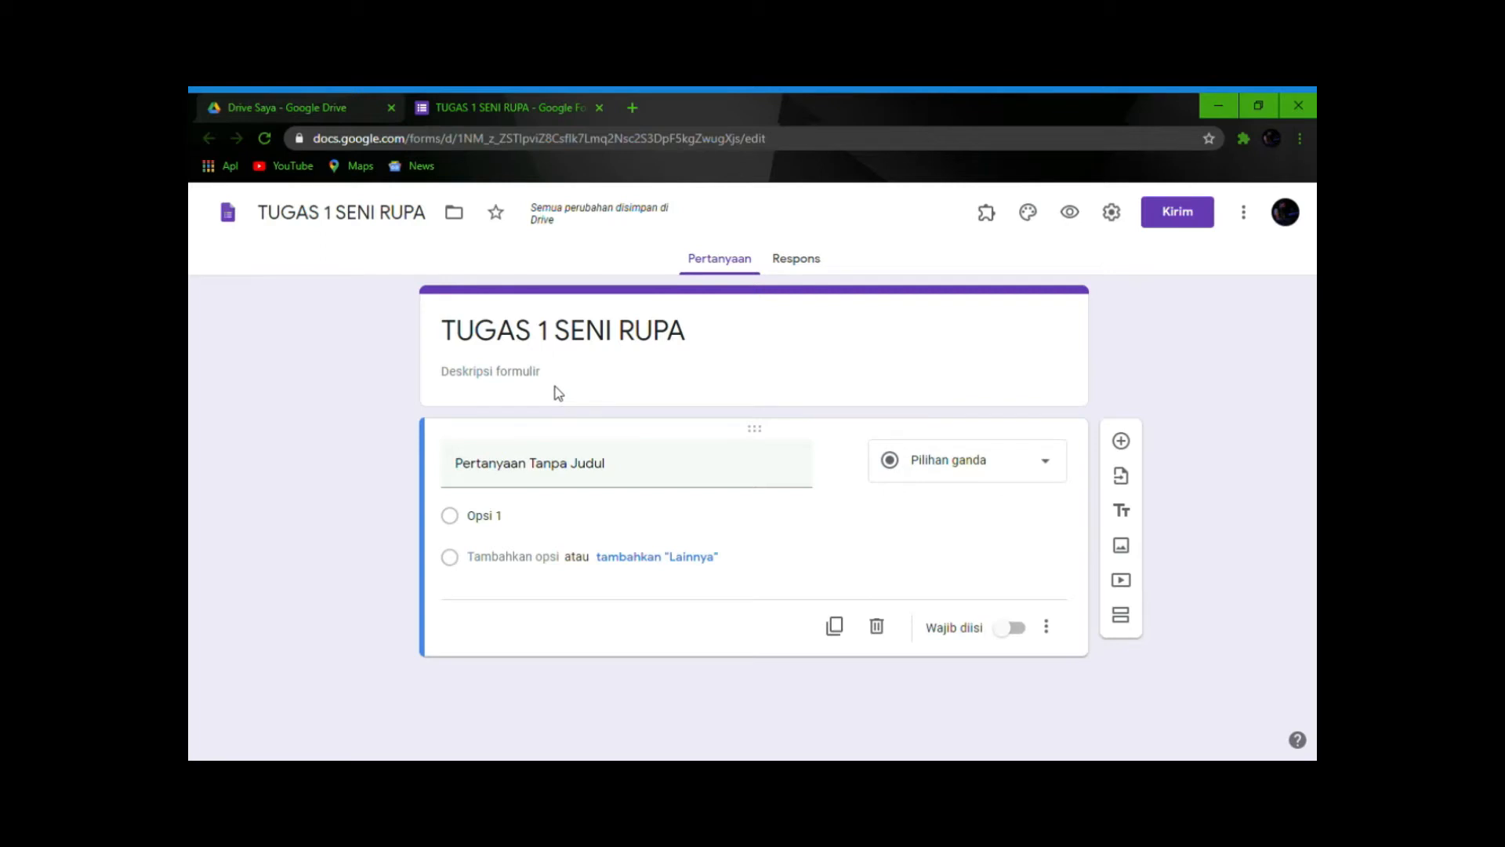
- Enter "ISILAH DENGAN TELITI" as the form description
{"action": "left_click", "coordinate": [531, 383]}
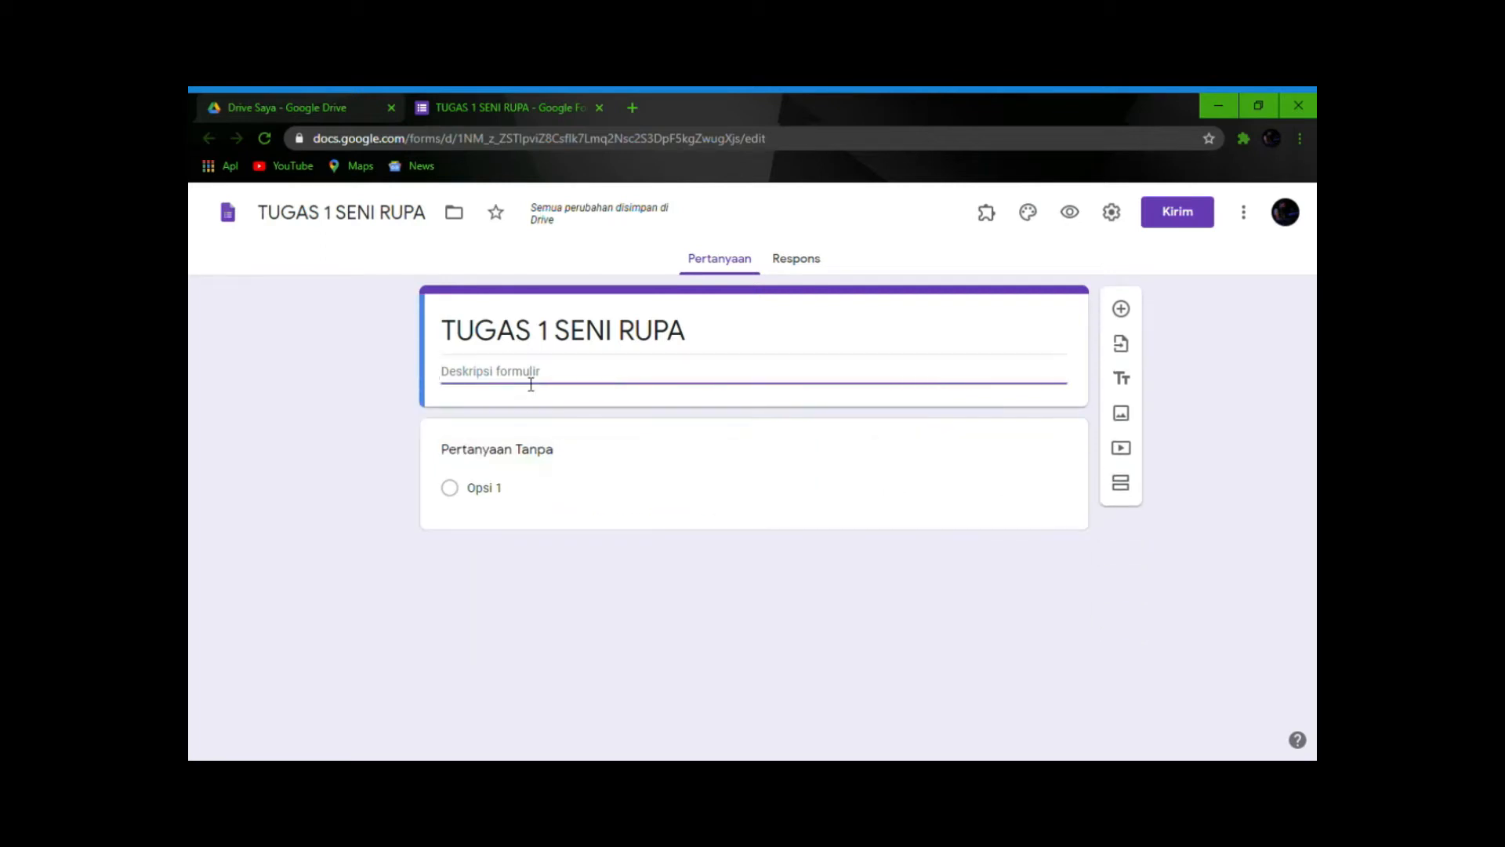
{"action": "type", "text": "ISILAH "}
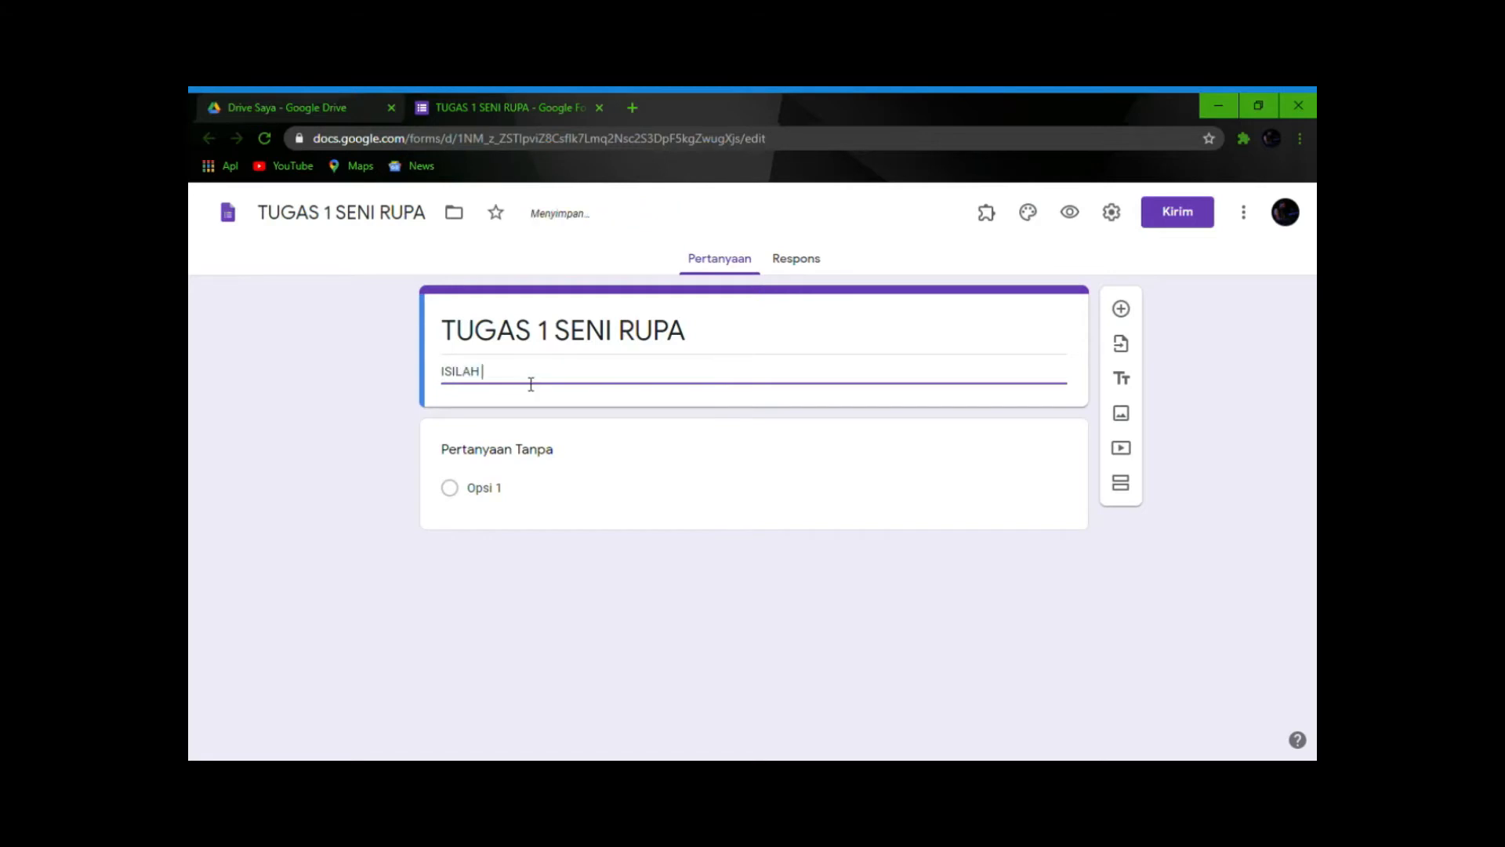
{"action": "type", "text": "DENGAN TELITI"}
{"action": "left_click", "coordinate": [306, 407]}
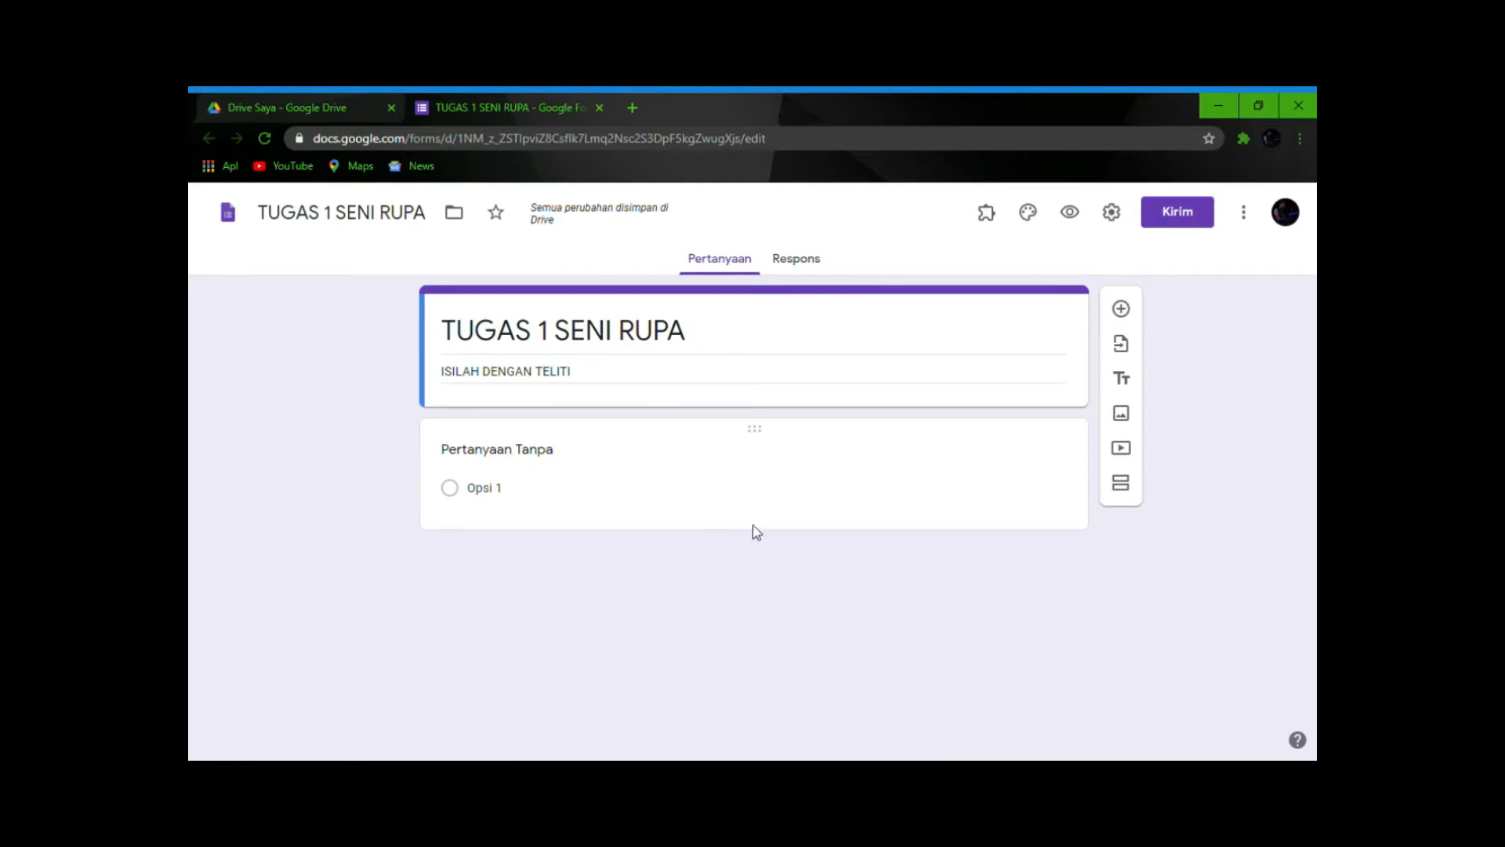
- Keep the type Pilihan ganda and set the first question to "1. Apabila objek yang akan digambar memiliki proporsi dan keseimbangan bentuk yang sama adalah pengertian dari komposisi...."
{"action": "left_click", "coordinate": [613, 469]}
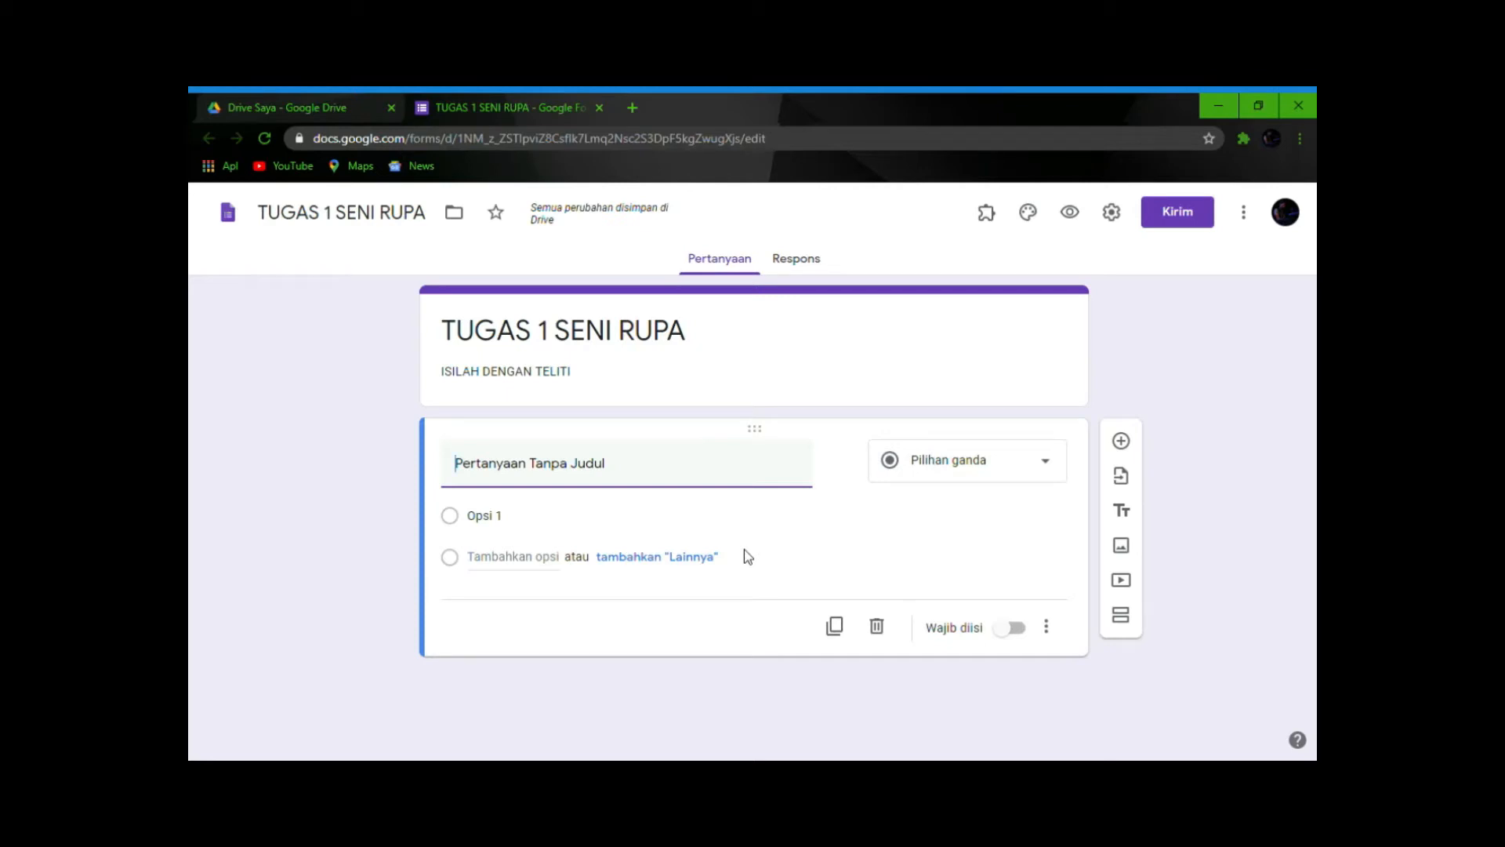
{"action": "mouse_move", "coordinate": [888, 472]}
{"action": "left_click", "coordinate": [1033, 473]}
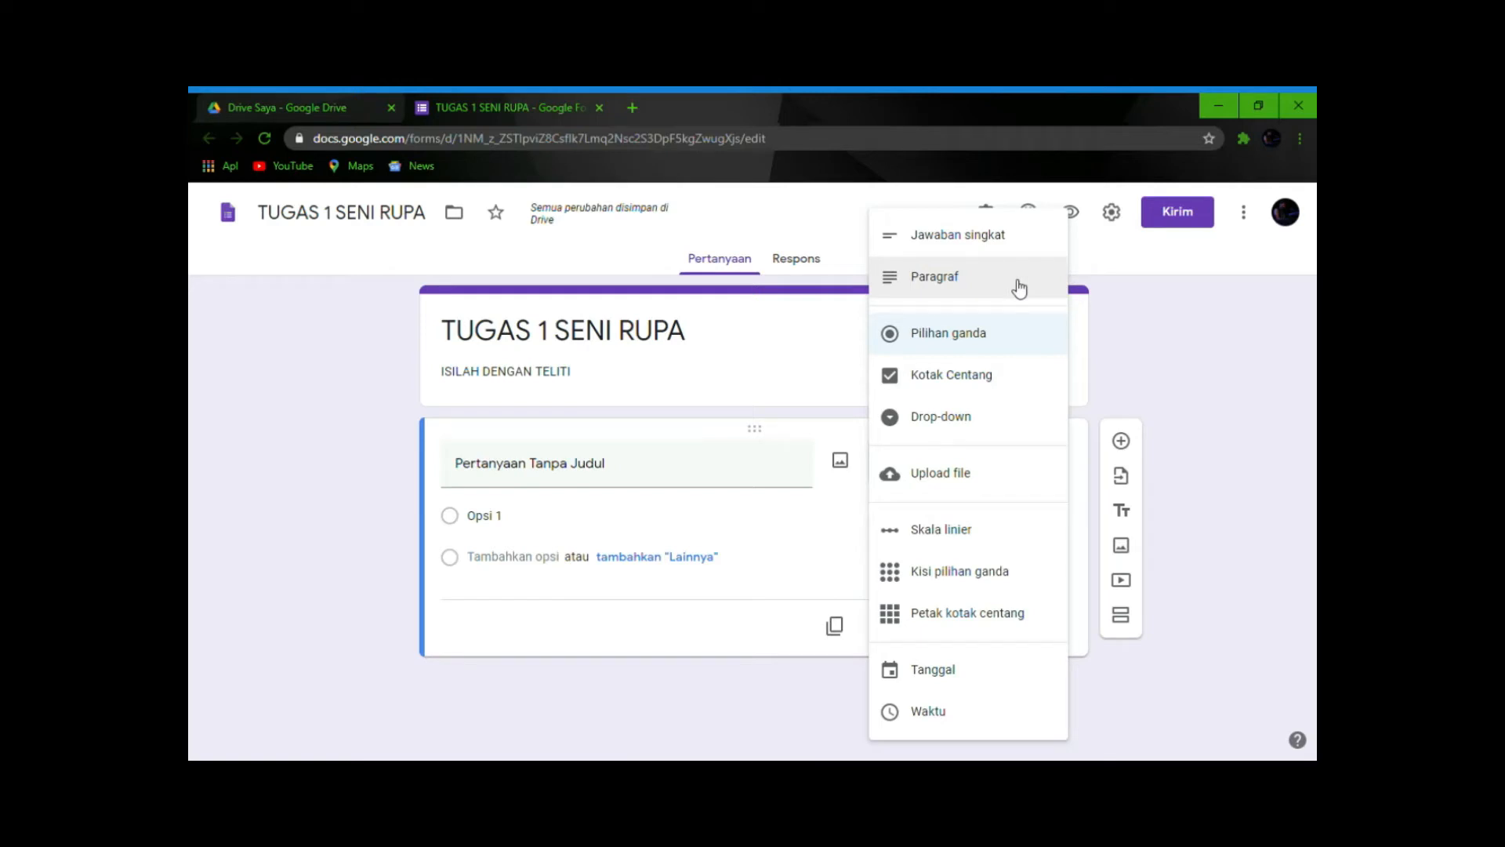
{"action": "left_click", "coordinate": [951, 340]}
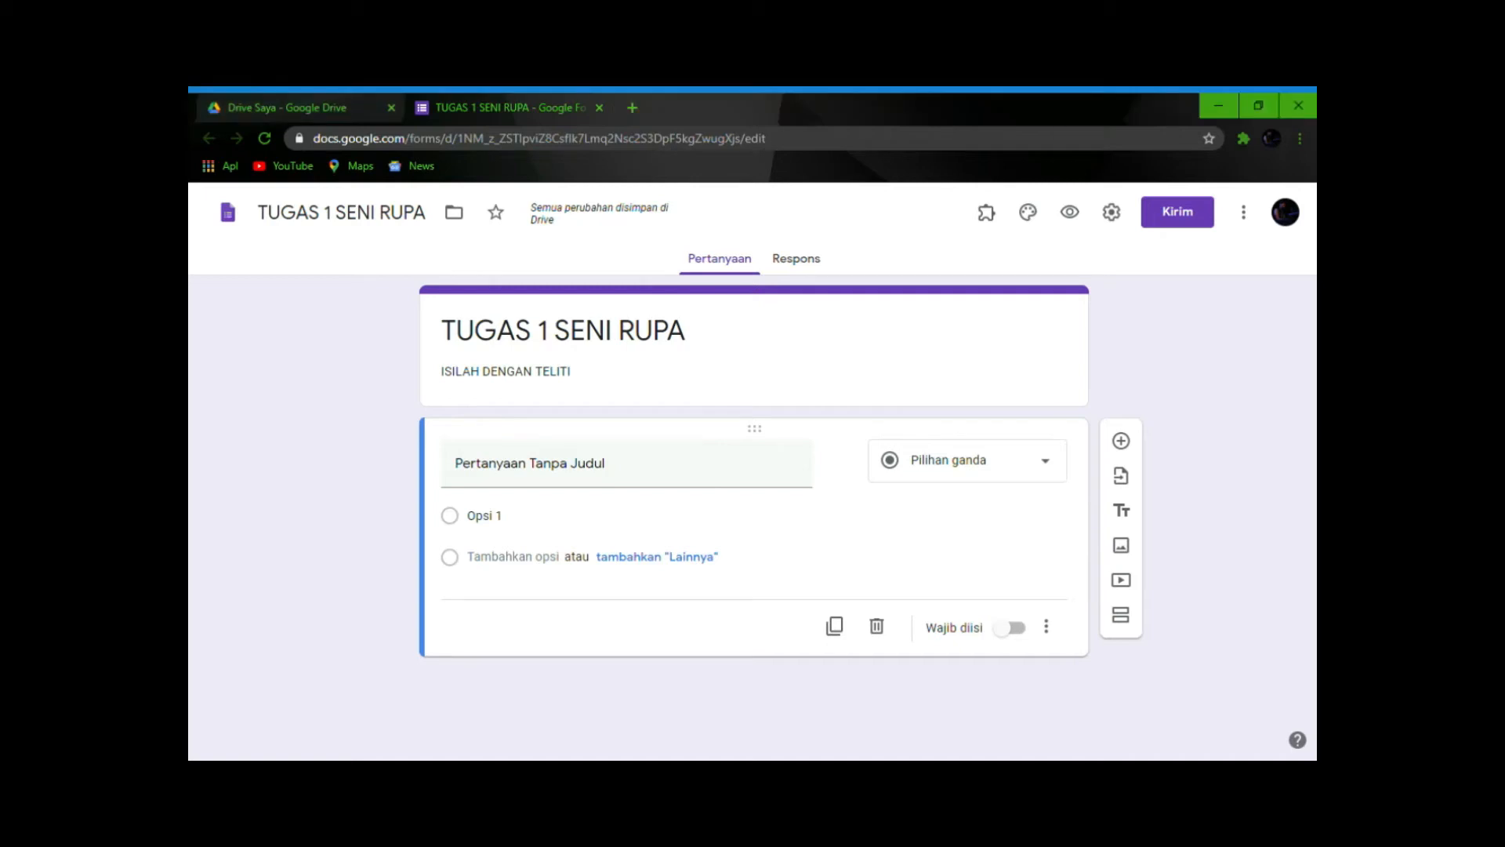
{"action": "left_click", "coordinate": [549, 476]}
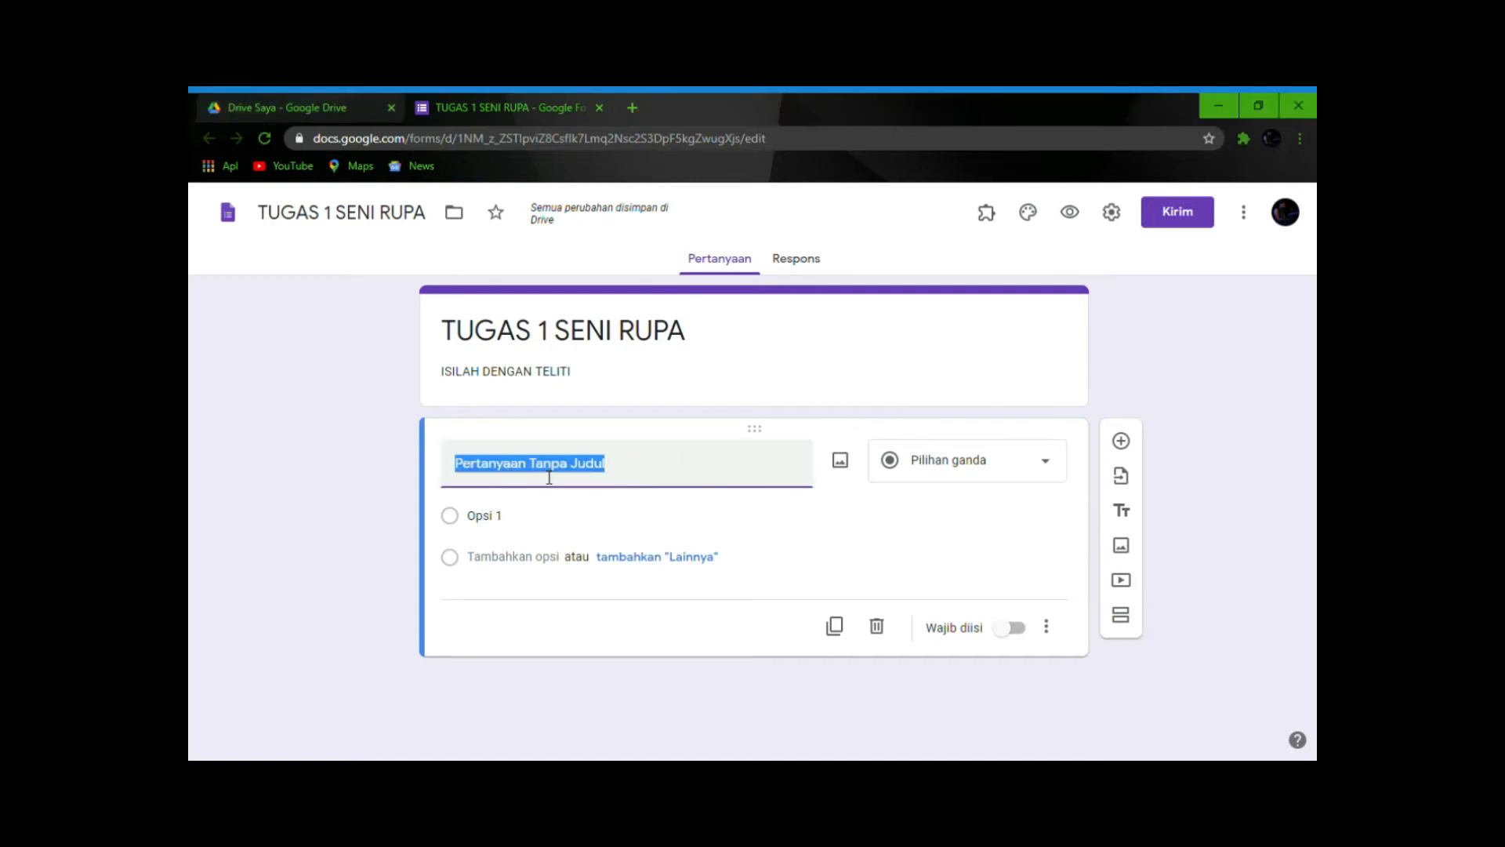
{"action": "type", "text": "1.\tApabila objek yang akan digambar memiliki proporsi dan keseimbangan bentuk yang sama adalah pengertian dari komposisi...."}
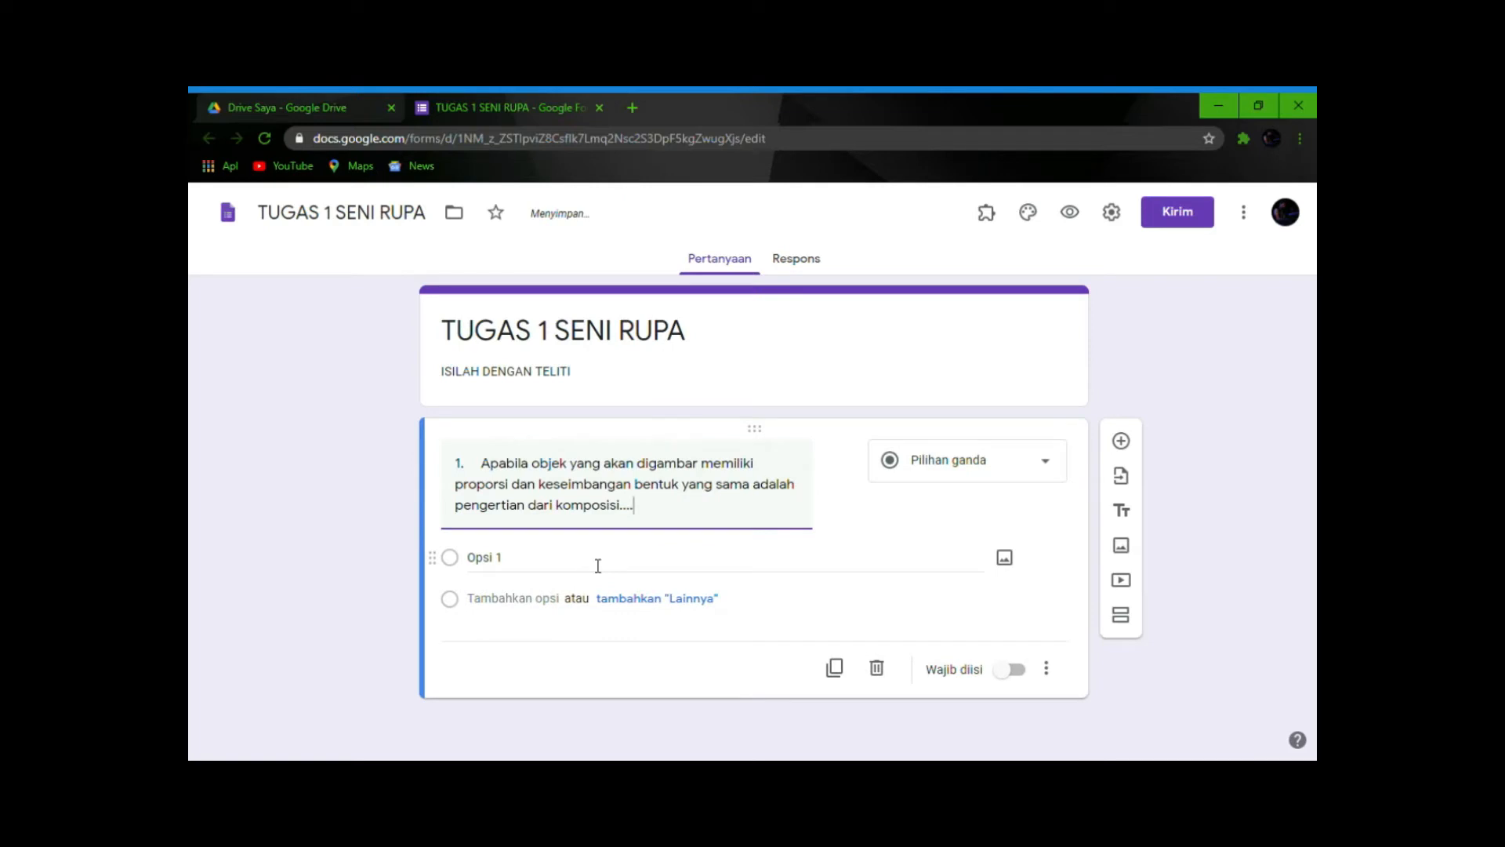
- Give the first question four answer options: SIMETRIS, ASIMETRIS, DINAMIS and STATIS
{"action": "left_click", "coordinate": [537, 570]}
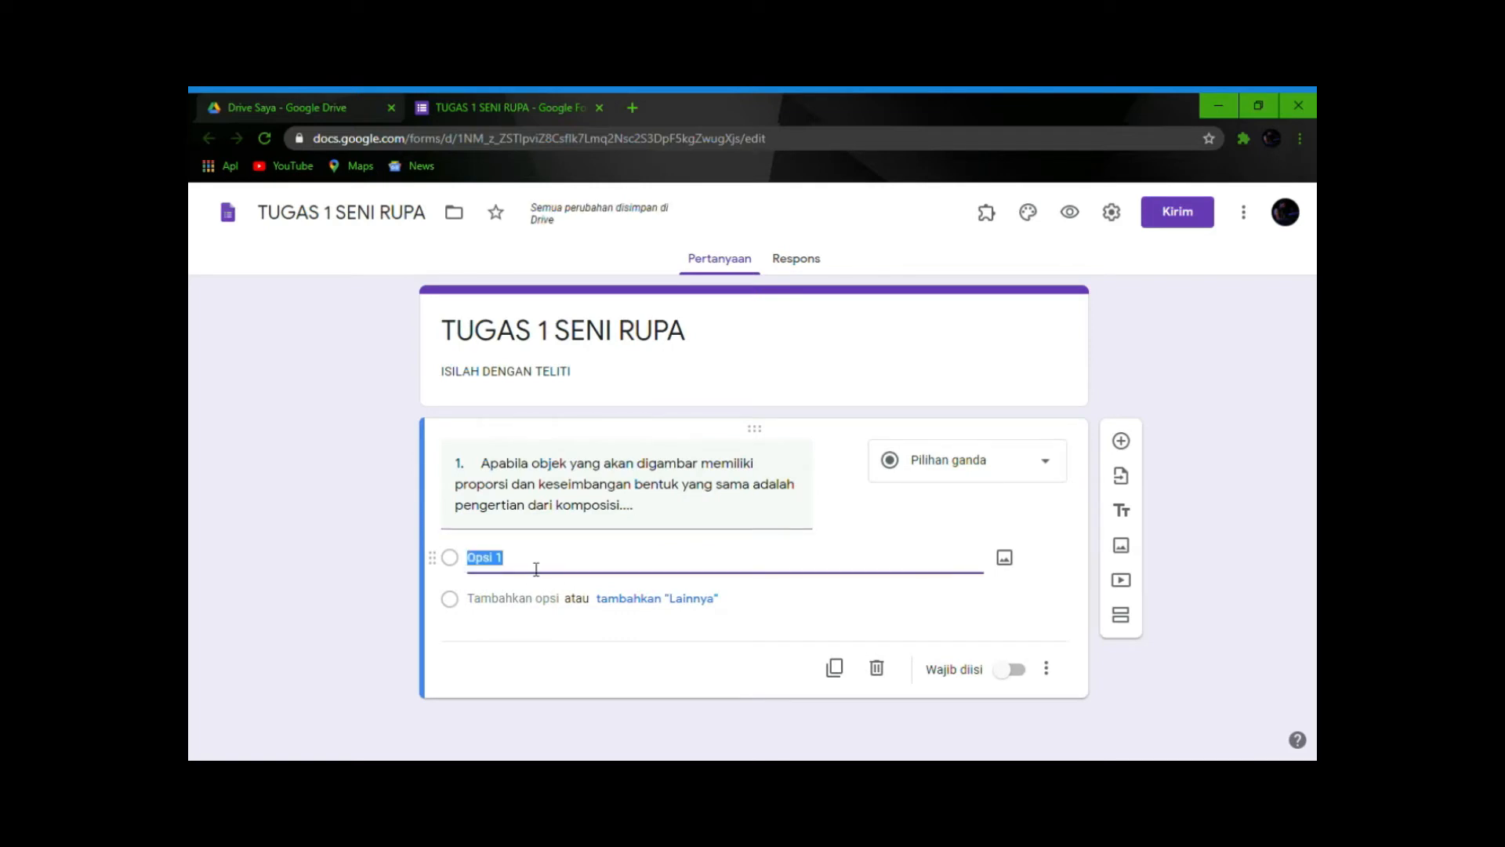
{"action": "type", "text": "SIMETRIS"}
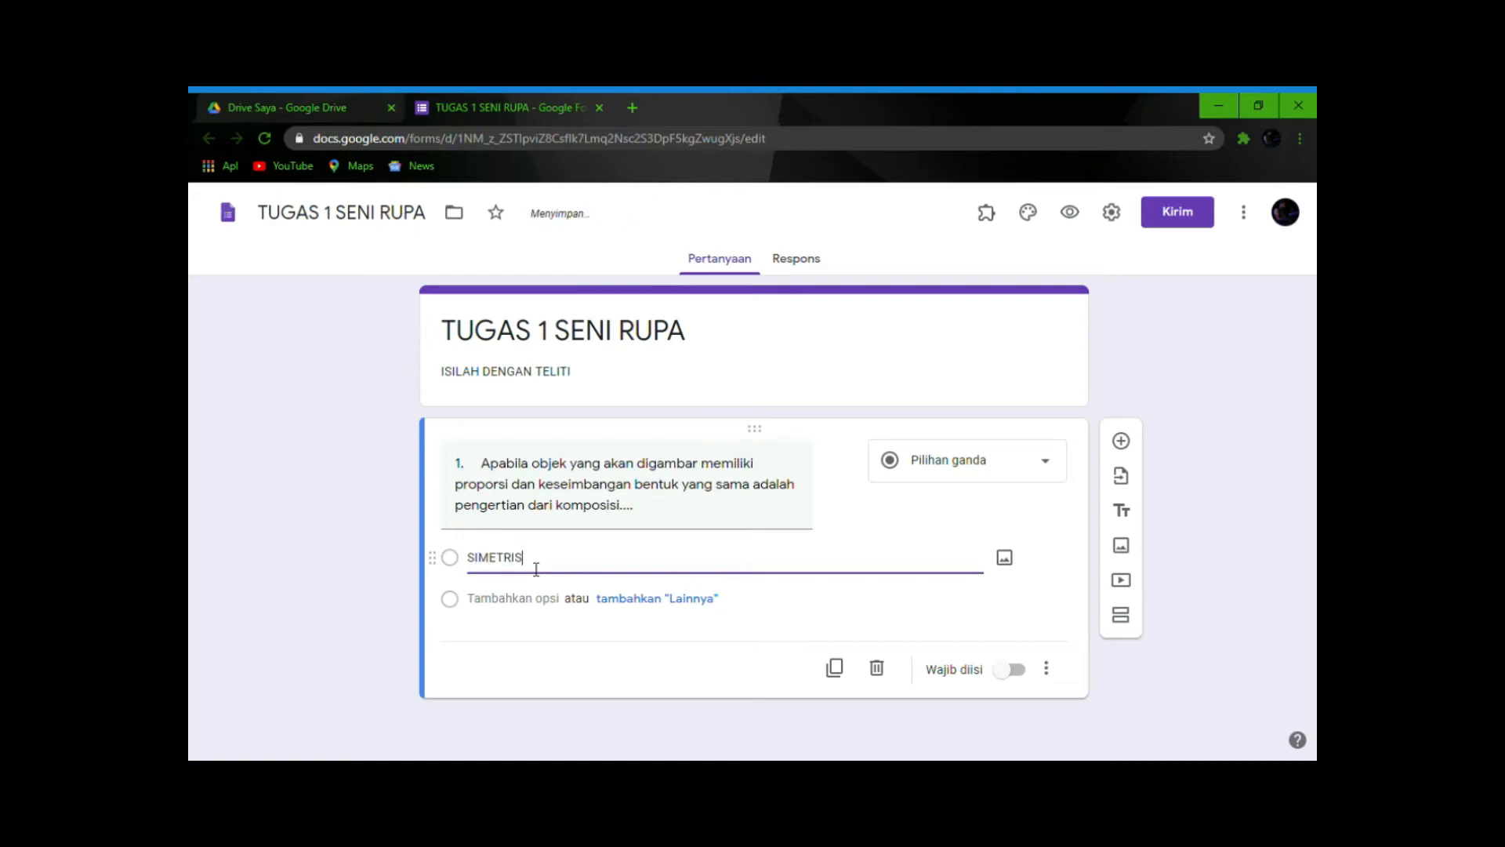
{"action": "key", "text": "Return"}
{"action": "type", "text": "ASI"}
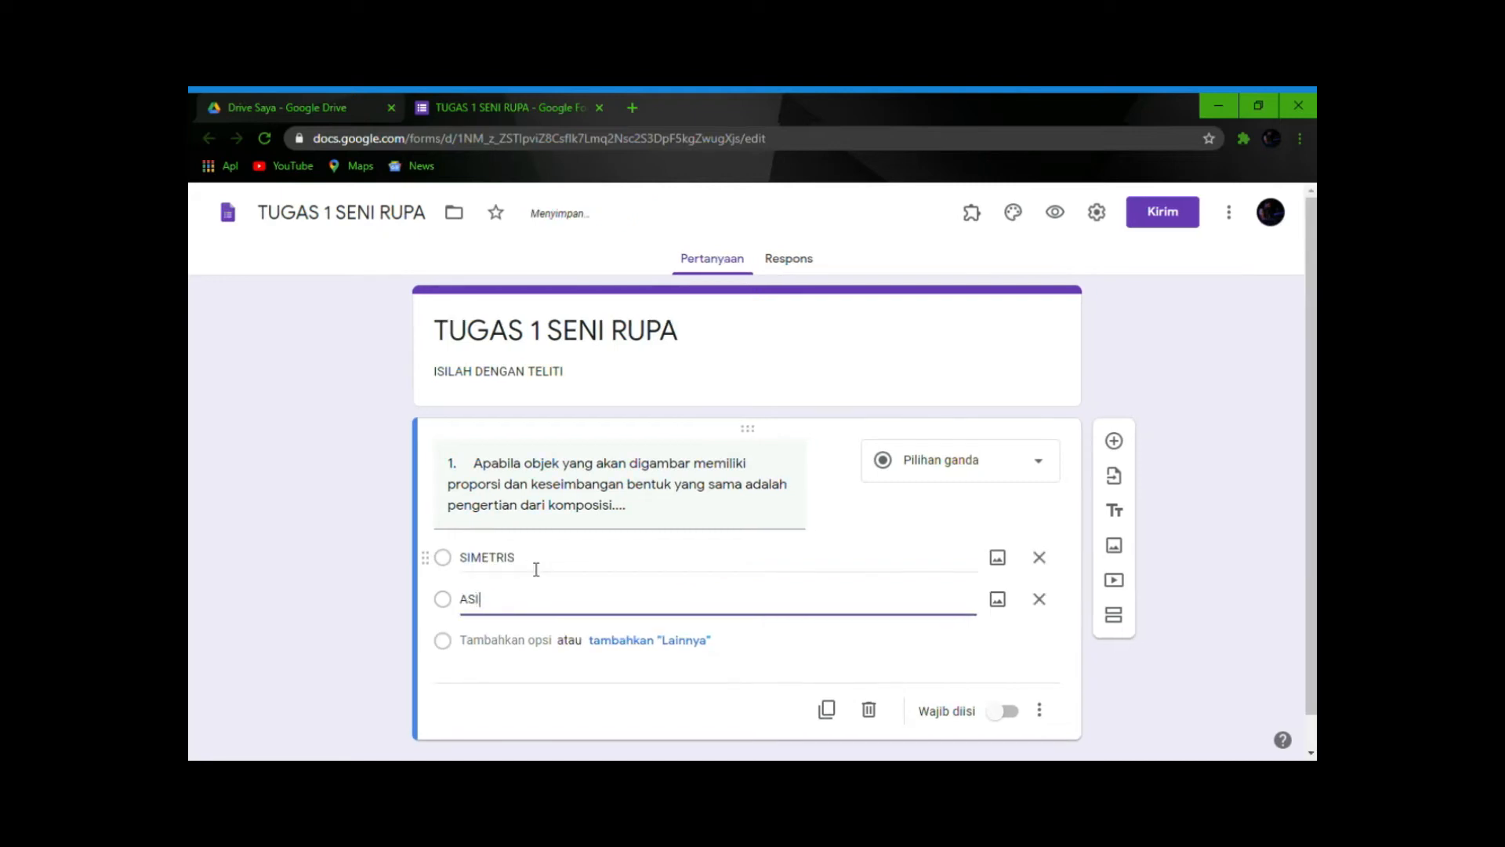
{"action": "type", "text": "METRIS"}
{"action": "key", "text": "Return"}
{"action": "type", "text": "DINAMIS"}
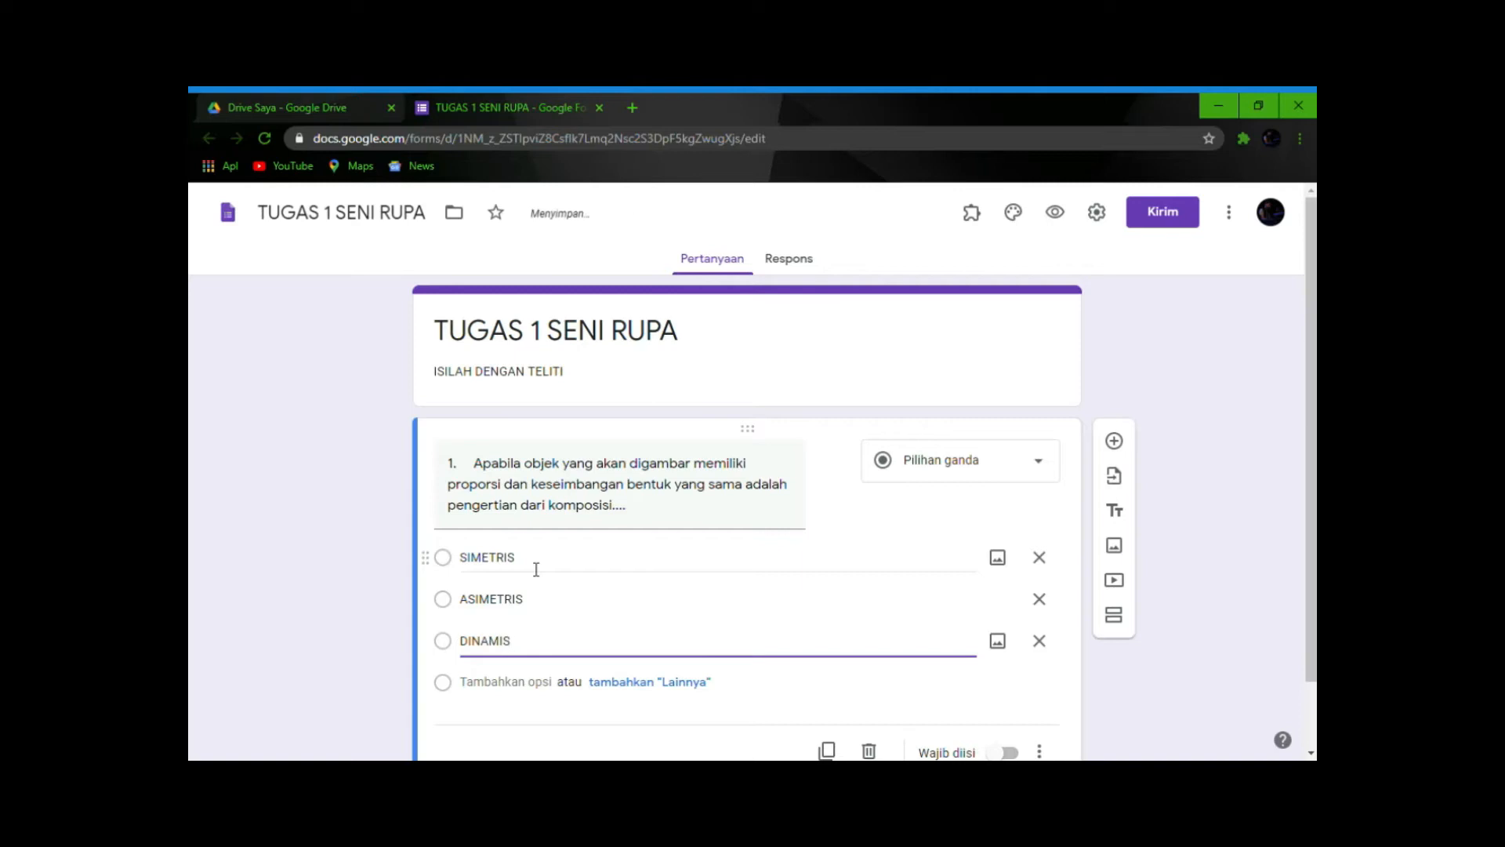
{"action": "key", "text": "Return"}
{"action": "type", "text": "STATUS"}
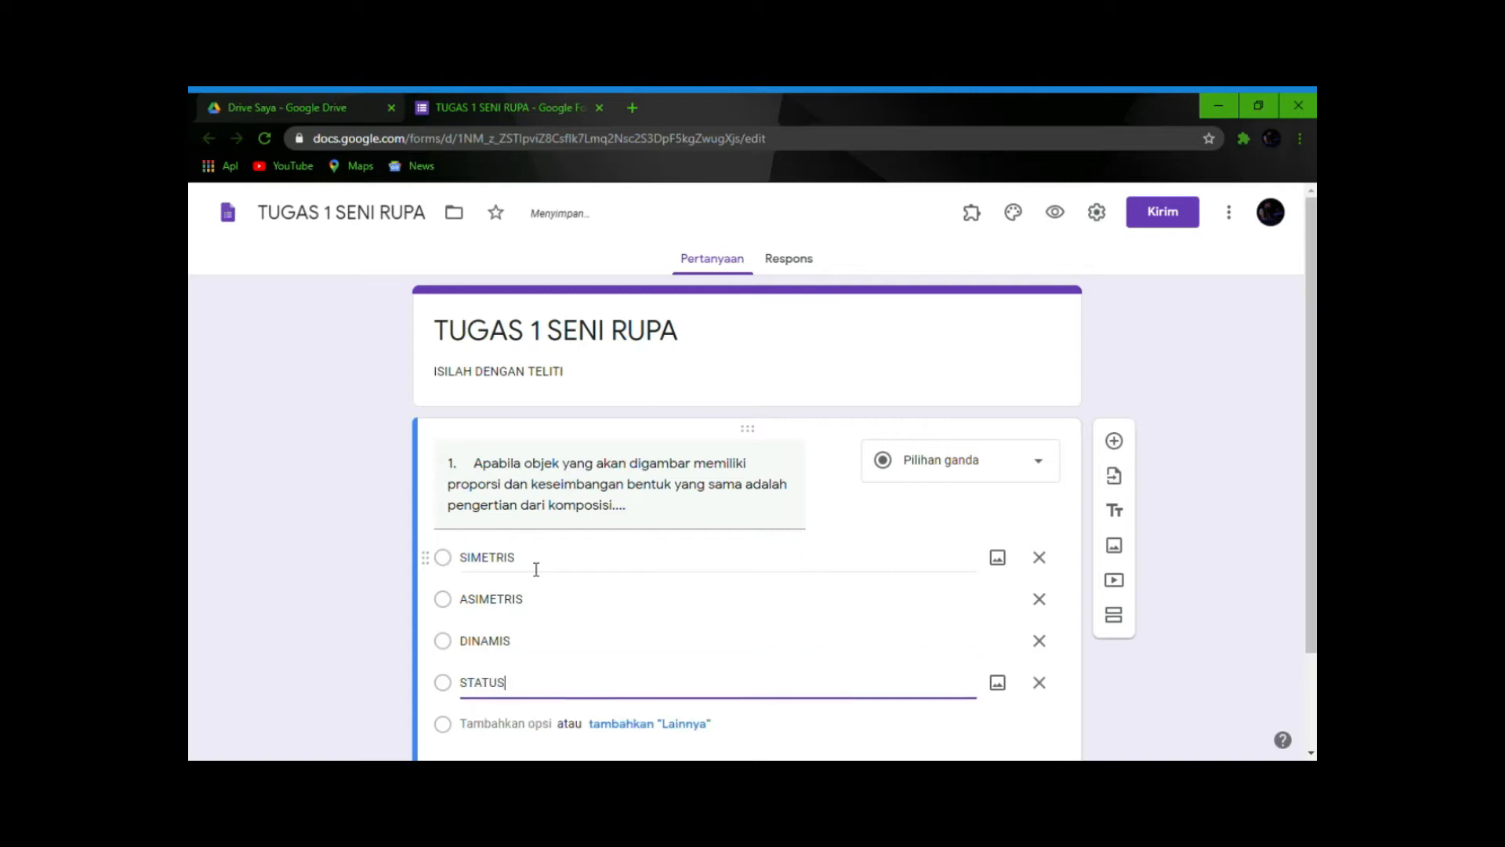
{"action": "key", "text": "BackSpace"}
{"action": "key", "text": "BackSpace"}
{"action": "type", "text": "IS"}
{"action": "left_click", "coordinate": [286, 517]}
- View the image insertion options for the first question and close them without adding an image
{"action": "scroll", "coordinate": [309, 528], "scroll_direction": "down", "scroll_amount": 3}
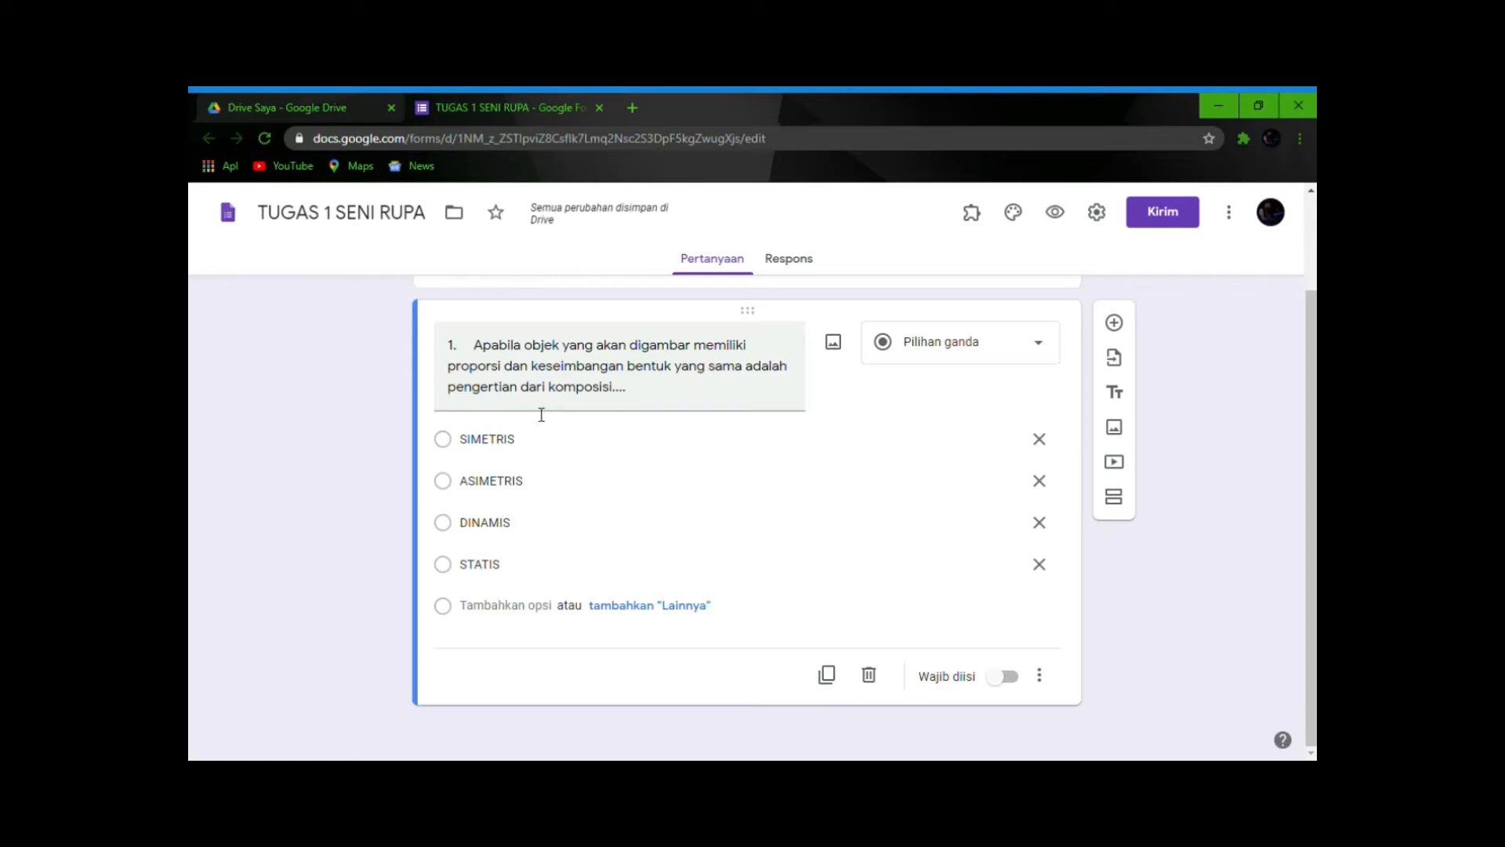
{"action": "left_click", "coordinate": [833, 345]}
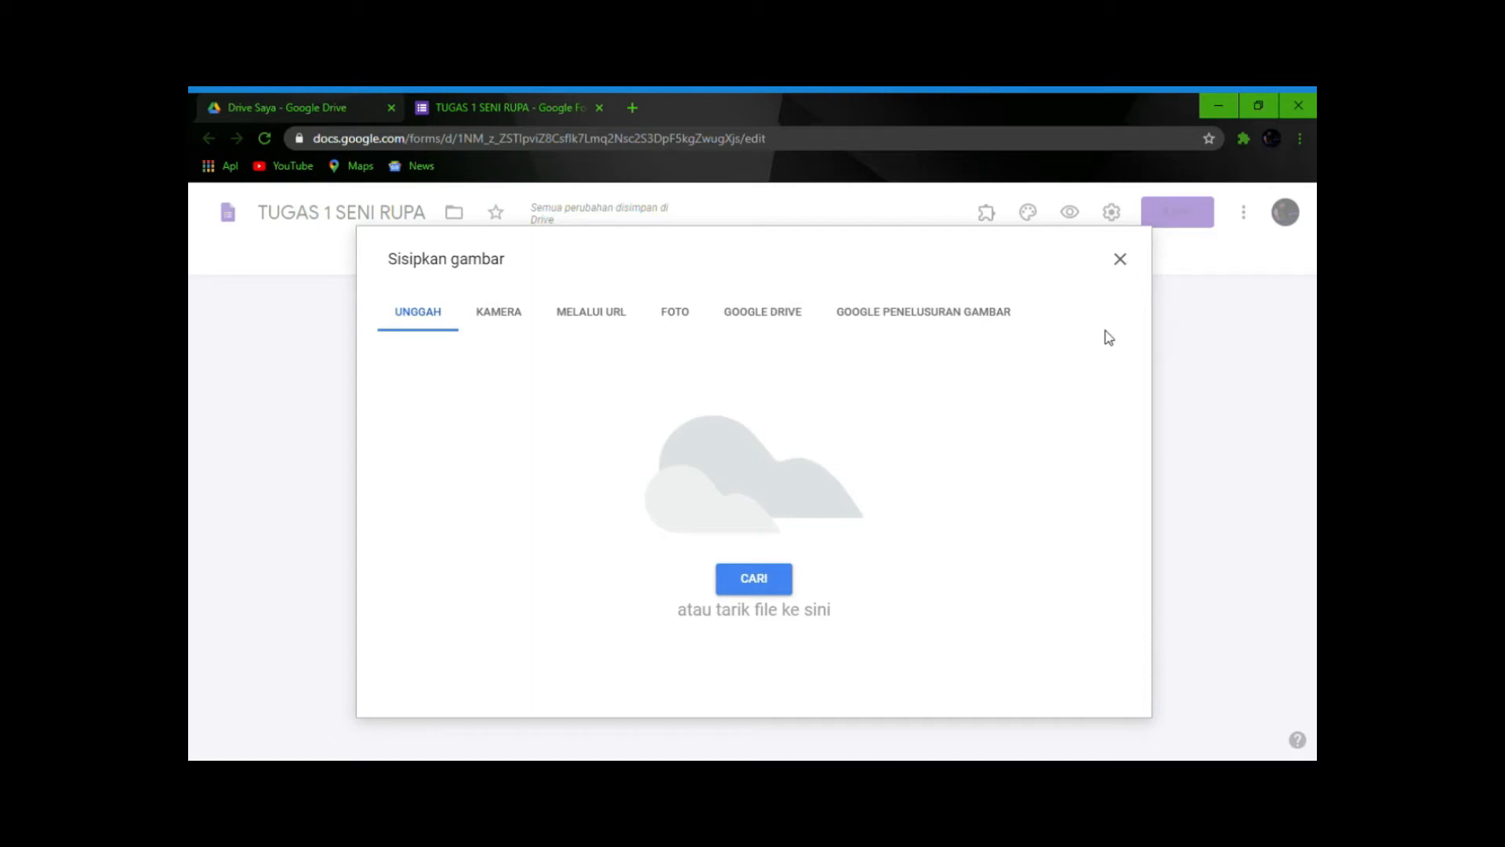
{"action": "left_click", "coordinate": [1121, 260]}
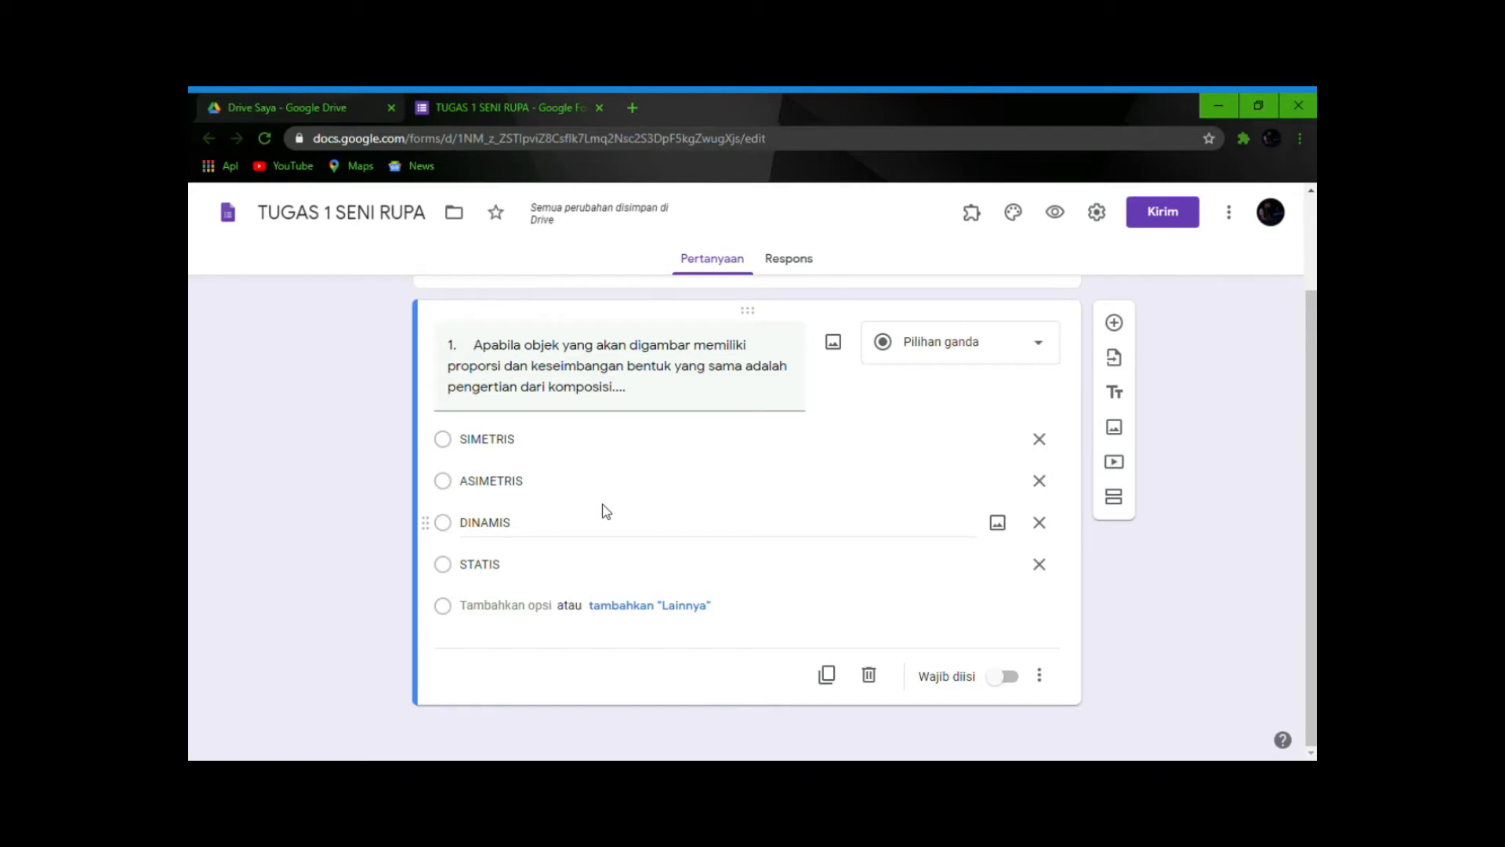
- Make the first question mandatory by enabling Wajib diisi
{"action": "left_click", "coordinate": [1011, 682]}
{"action": "left_click", "coordinate": [1009, 679]}
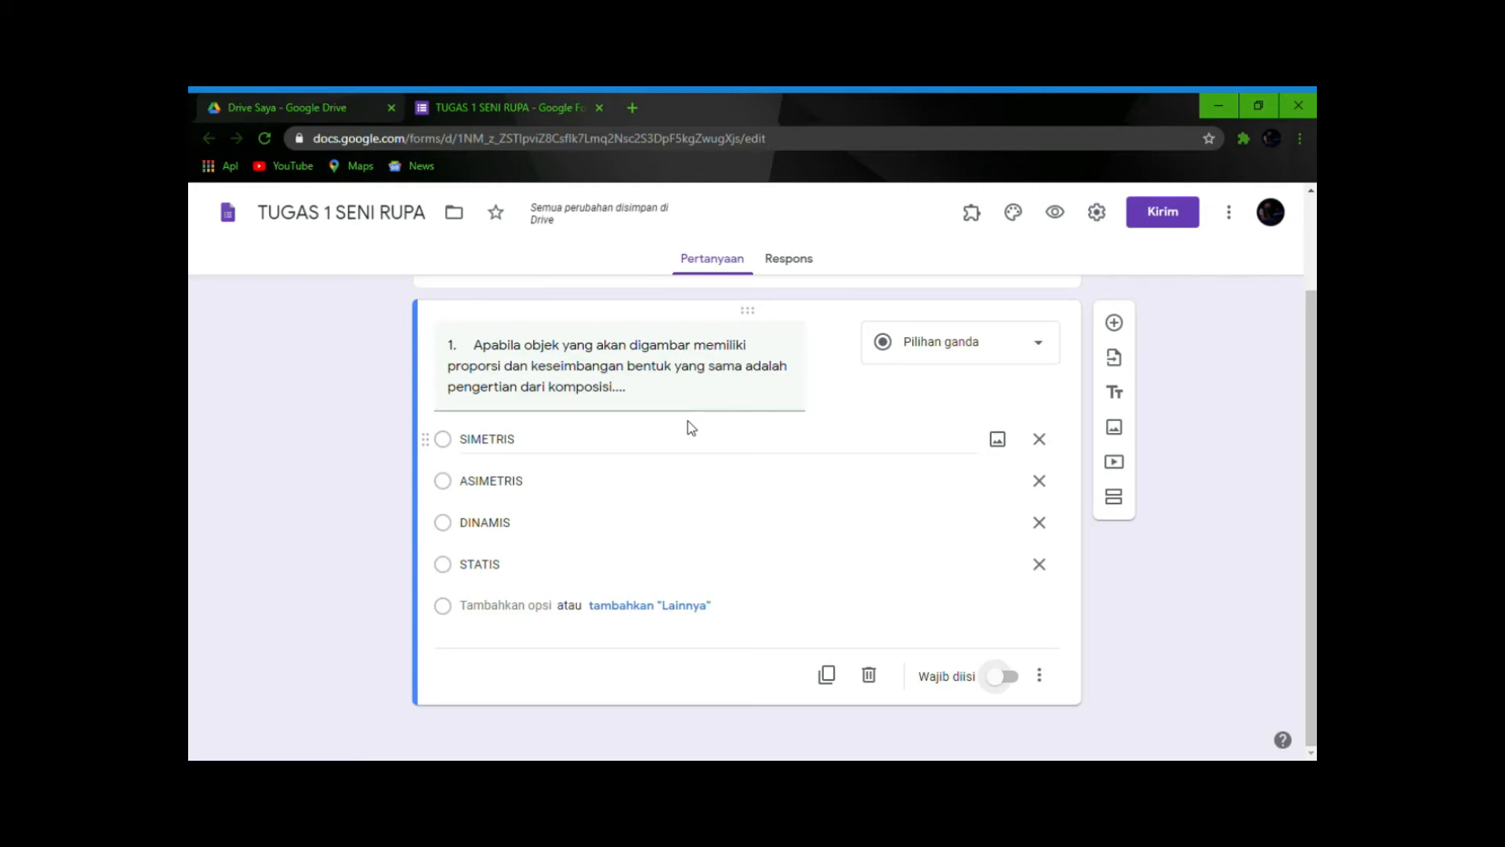
{"action": "left_click", "coordinate": [1005, 679]}
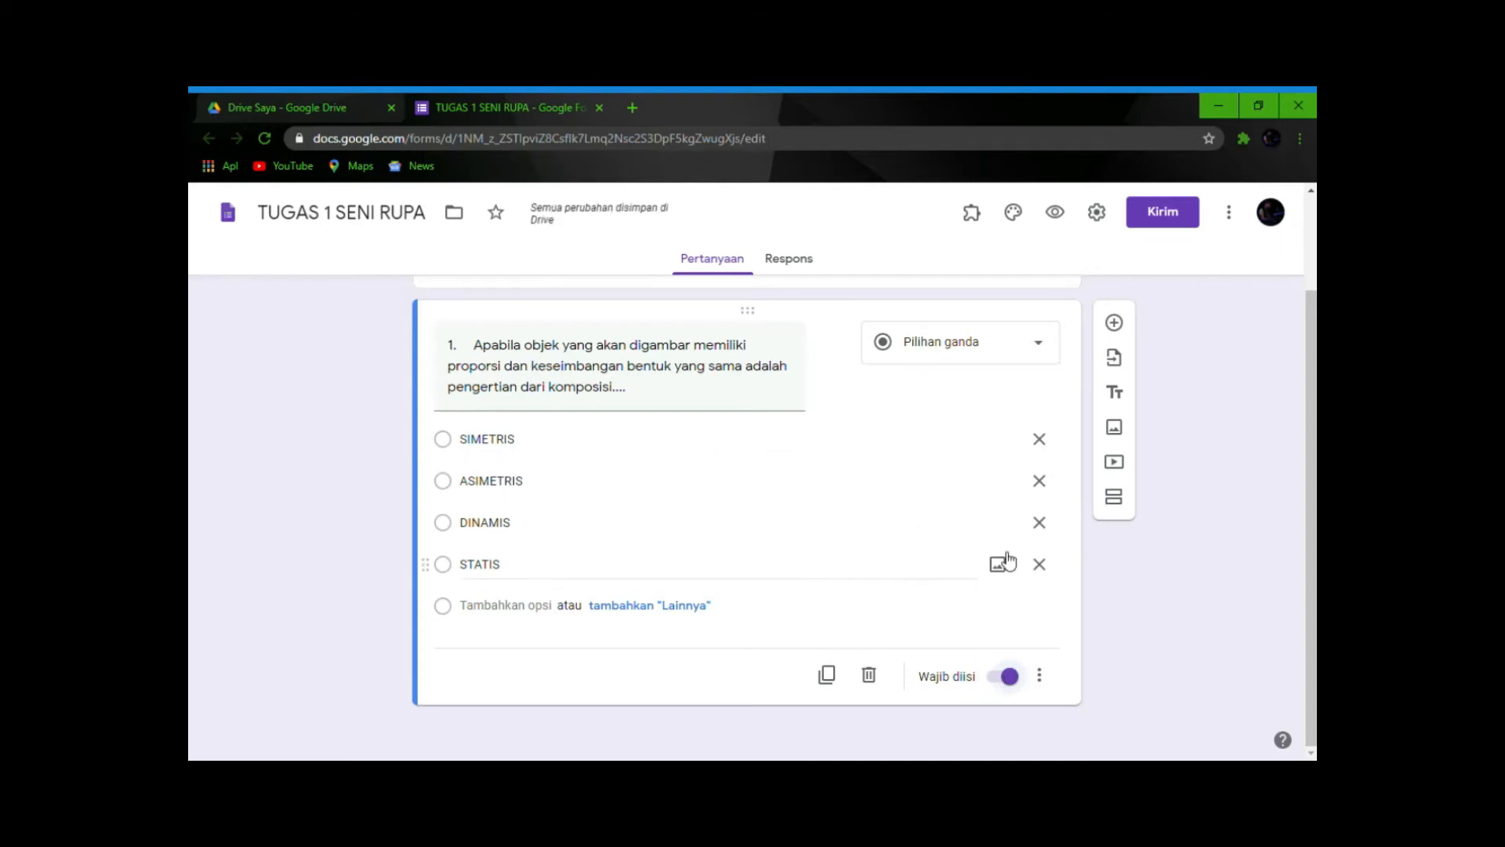
- Add a second Pilihan ganda question reading "2. Teknik menutup objek dengan satu warna disebut dengan teknik..."
{"action": "left_click", "coordinate": [1114, 323]}
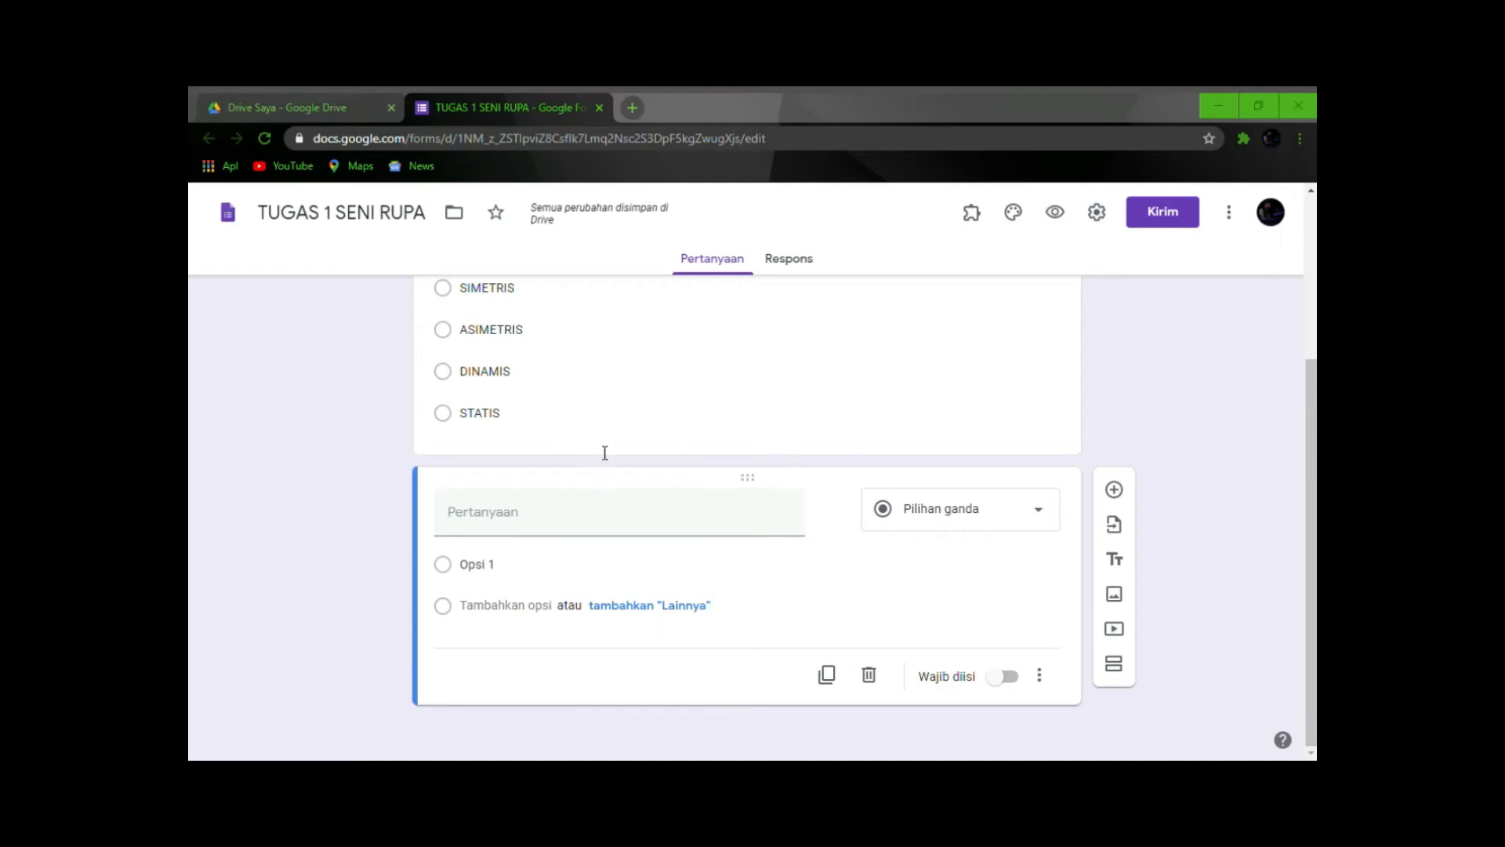
{"action": "left_click", "coordinate": [780, 486]}
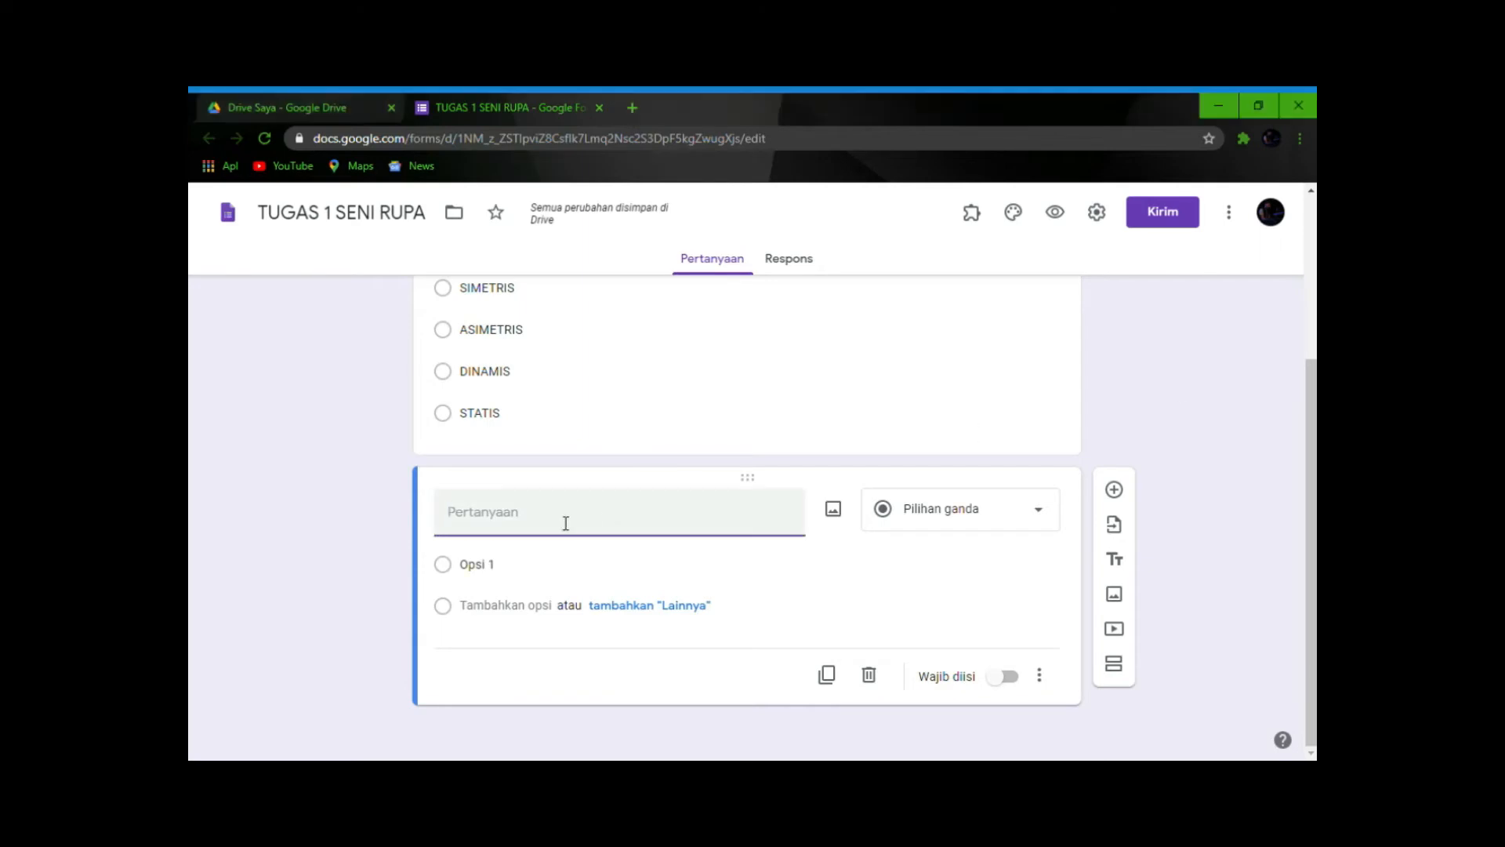
{"action": "type", "text": "2.\tTeknik menutup objek dengan satu warna disebut dengan teknik..."}
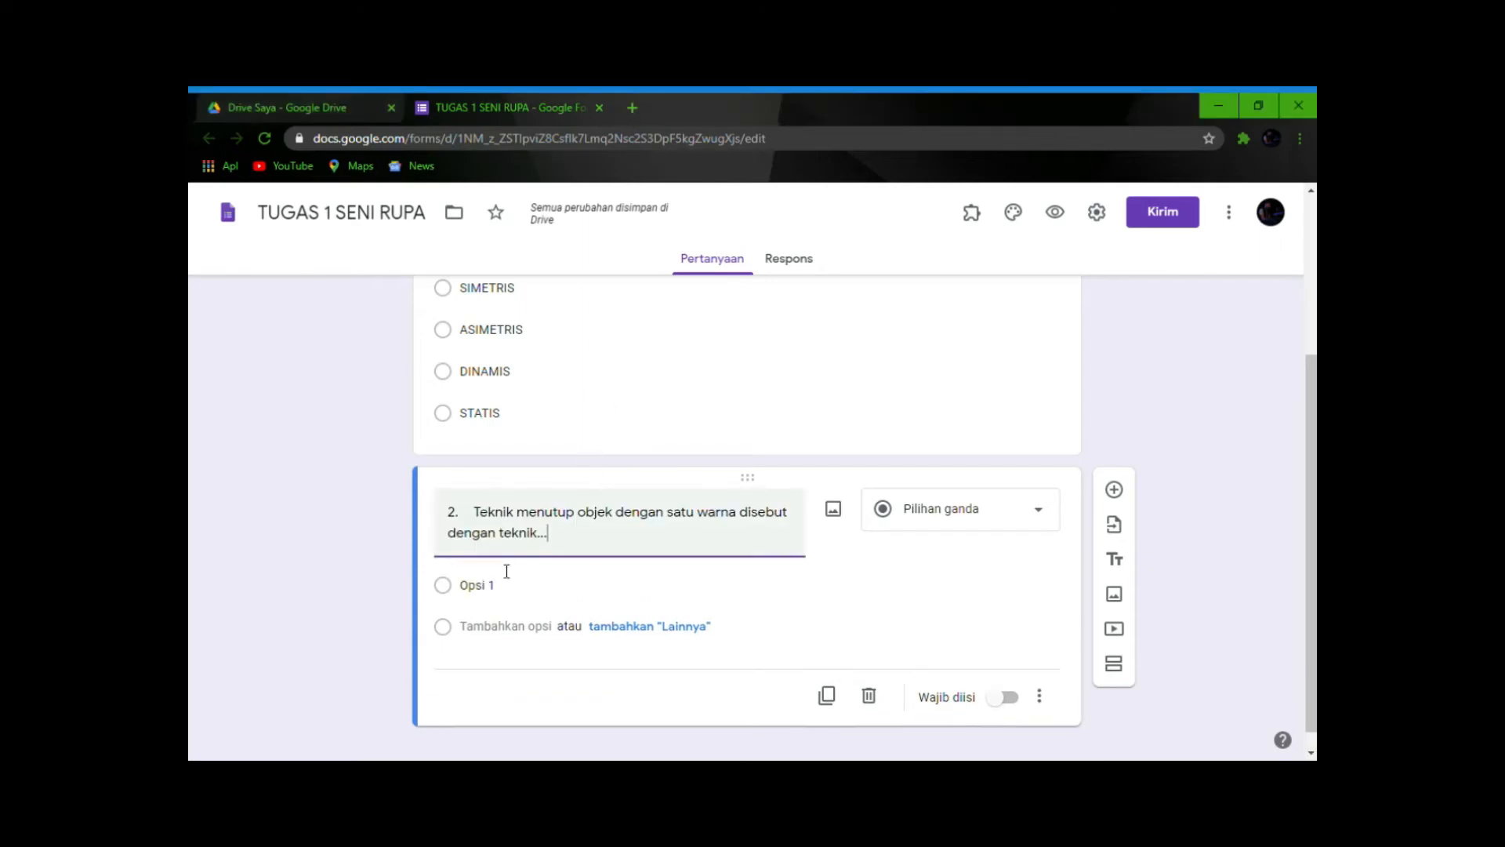
- Give the second question four answer options: DUSSEL, PLAKAT, AQUAREL and SILUET
{"action": "left_click", "coordinate": [520, 595]}
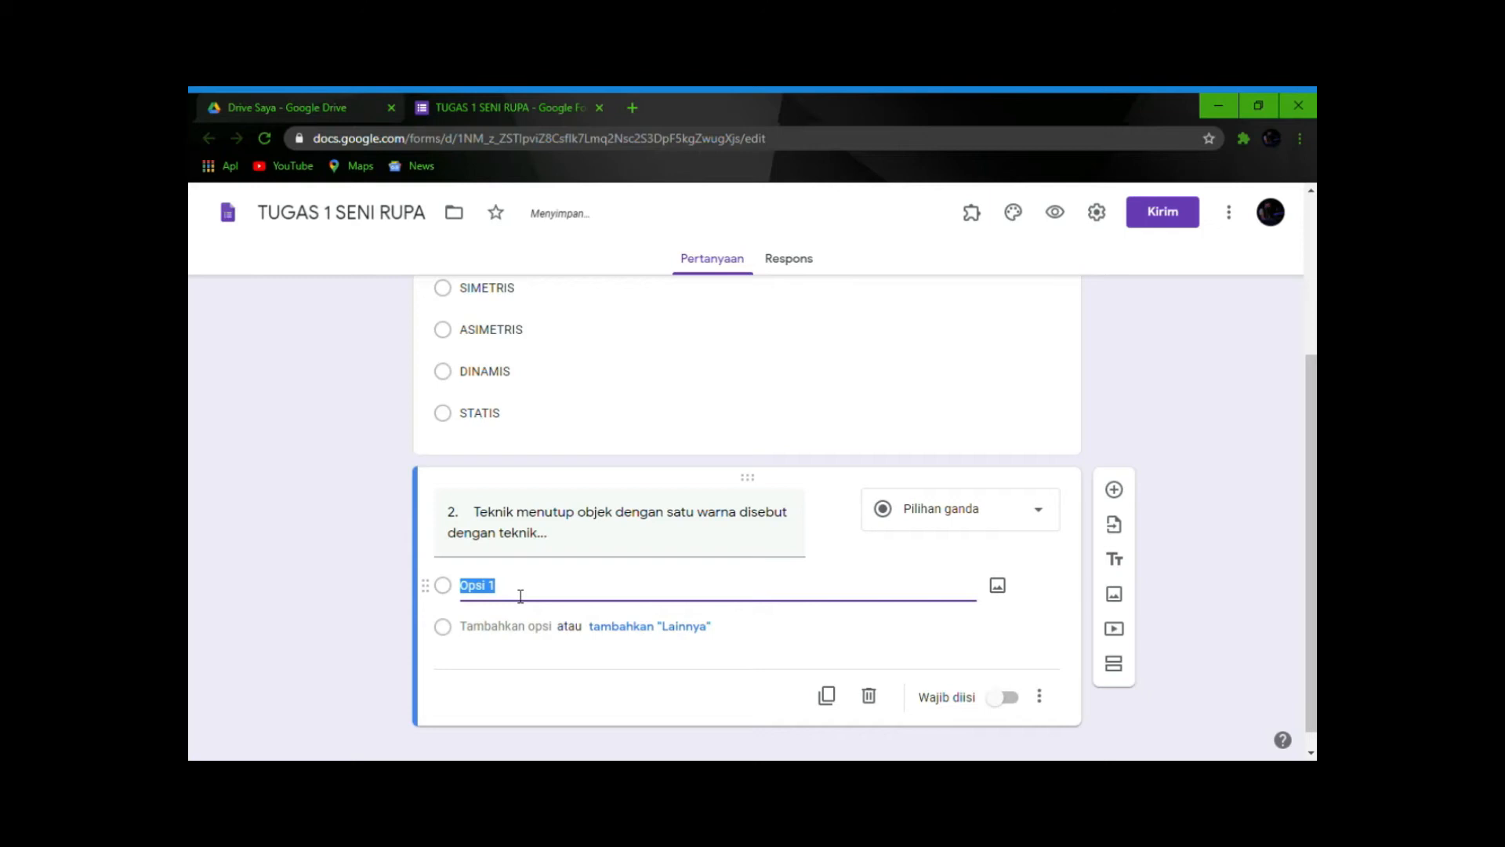
{"action": "key", "text": "BackSpace"}
{"action": "type", "text": "DUSS"}
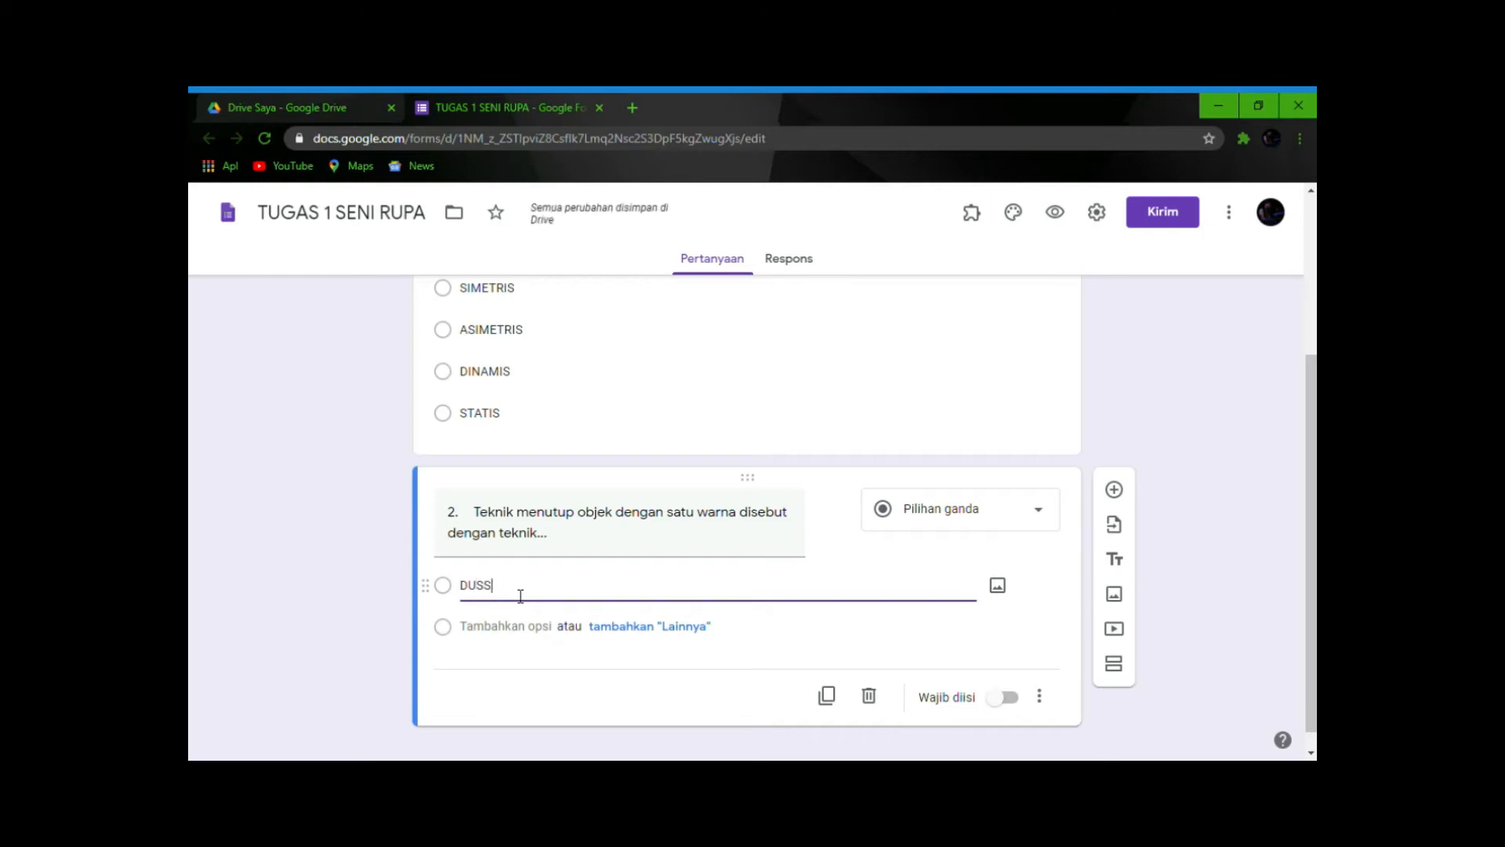
{"action": "type", "text": "EL"}
{"action": "key", "text": "Return"}
{"action": "type", "text": "PLAKAT"}
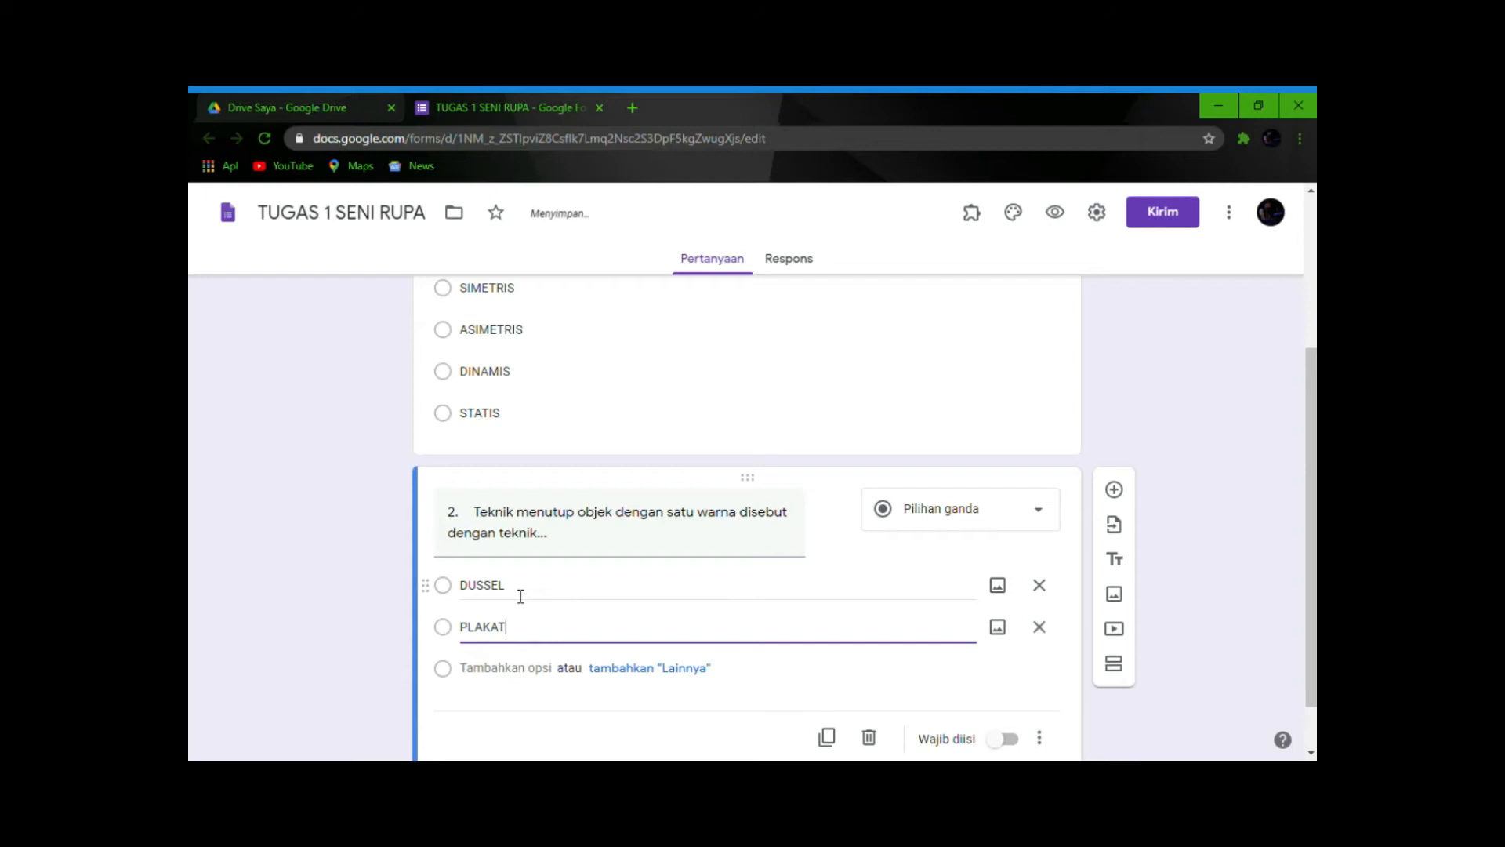
{"action": "key", "text": "Return"}
{"action": "type", "text": "AQUAREL"}
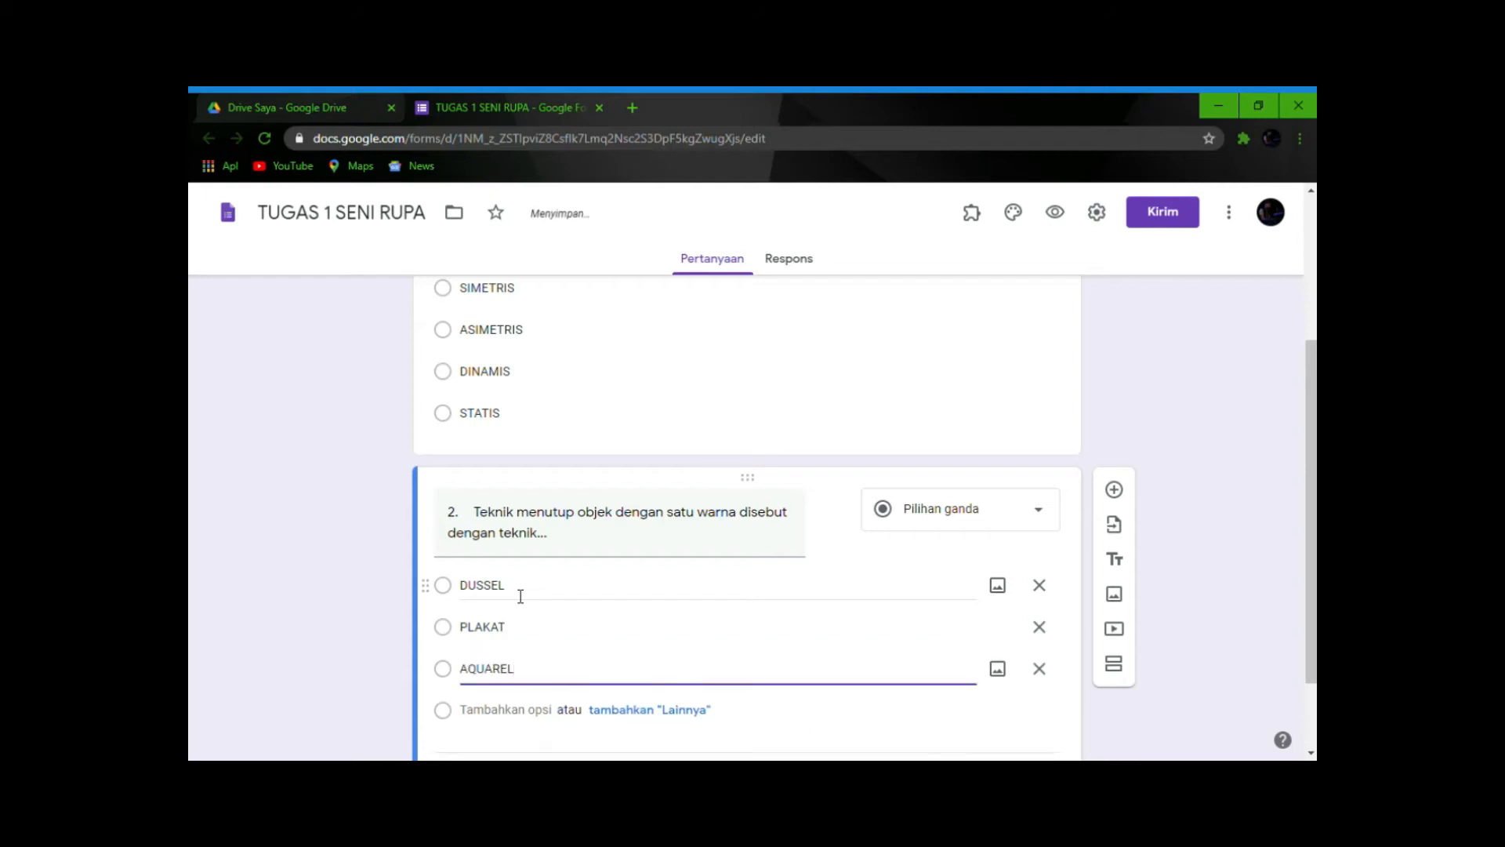
{"action": "key", "text": "Return"}
{"action": "type", "text": "SILUET"}
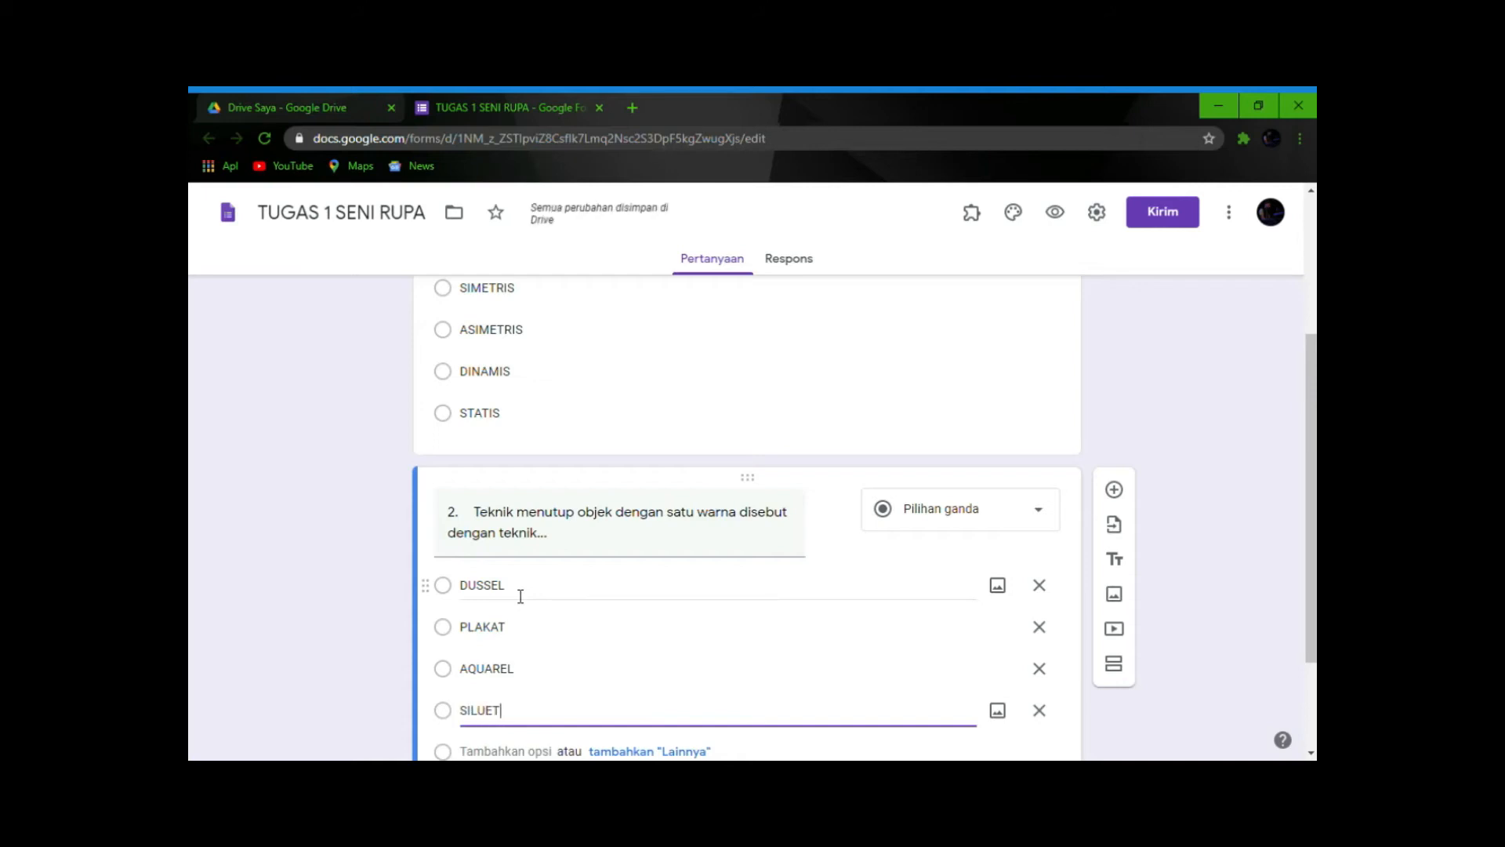
- Make the second question mandatory by enabling Wajib diisi
{"action": "scroll", "coordinate": [549, 603], "scroll_direction": "down", "scroll_amount": 2}
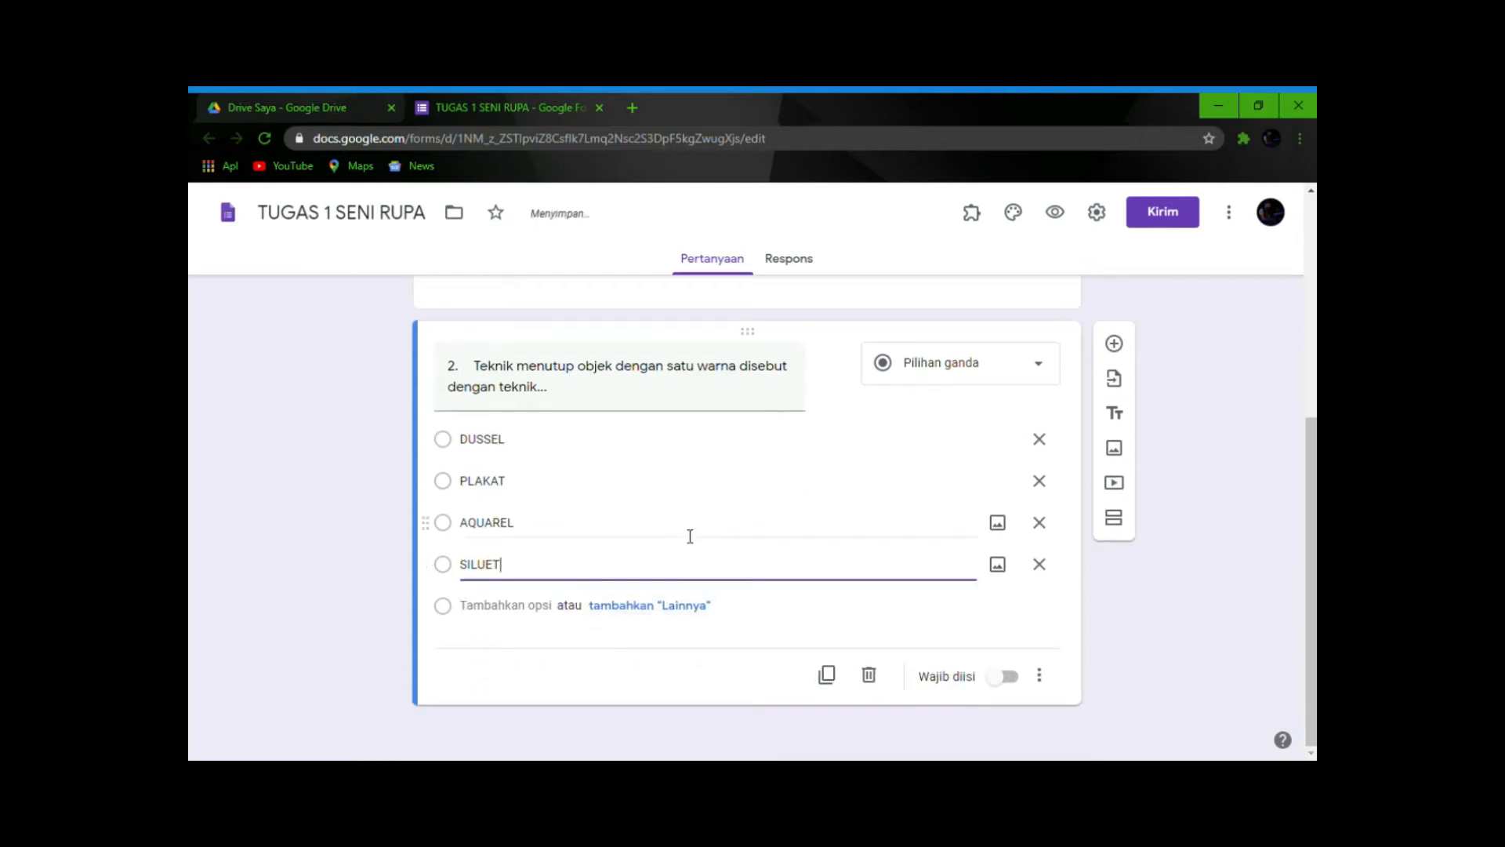
{"action": "left_click", "coordinate": [624, 695]}
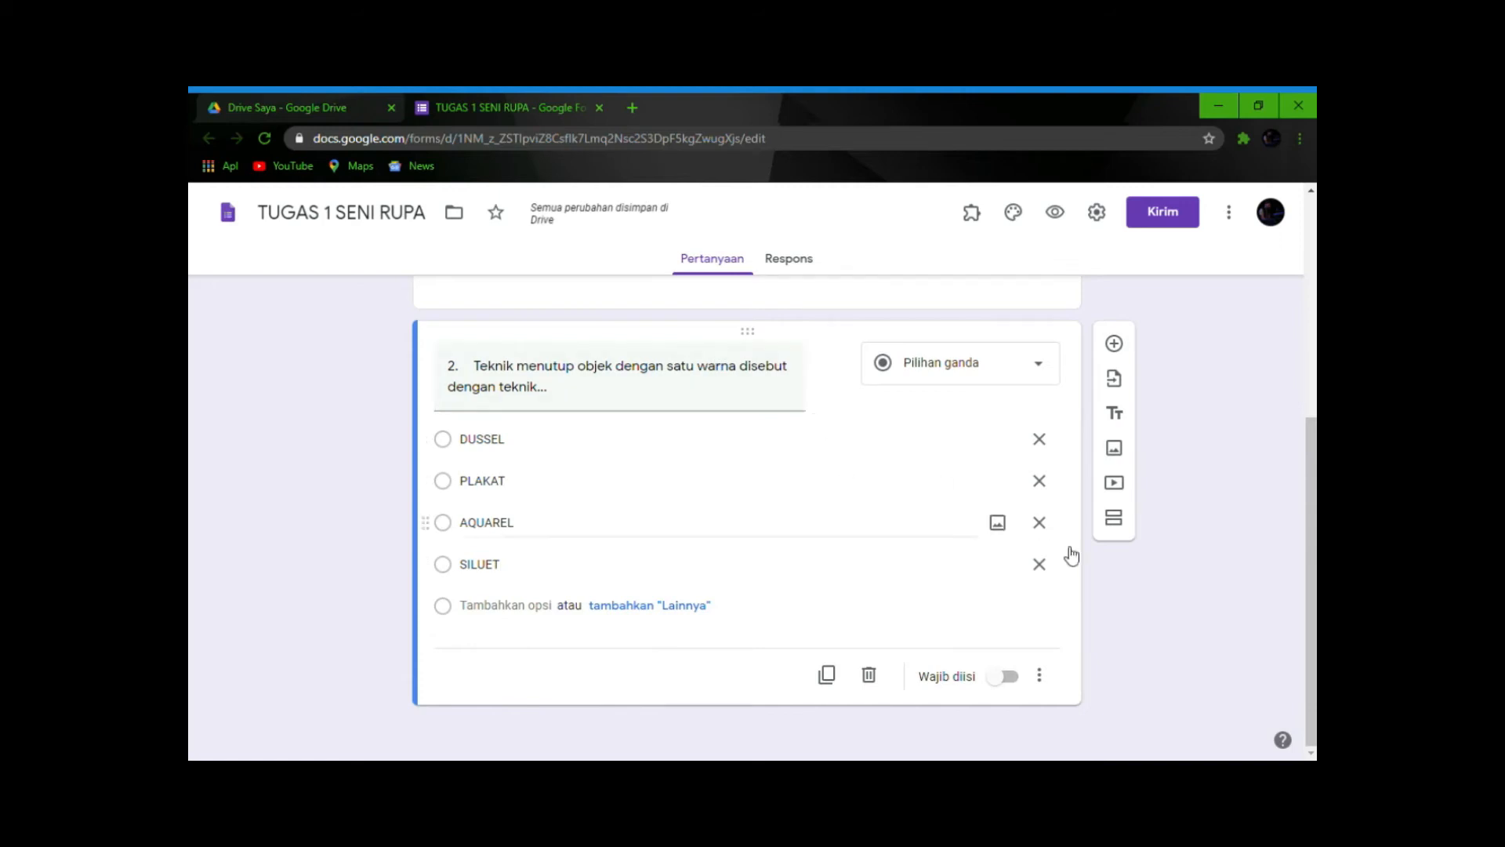
{"action": "left_click", "coordinate": [1009, 683]}
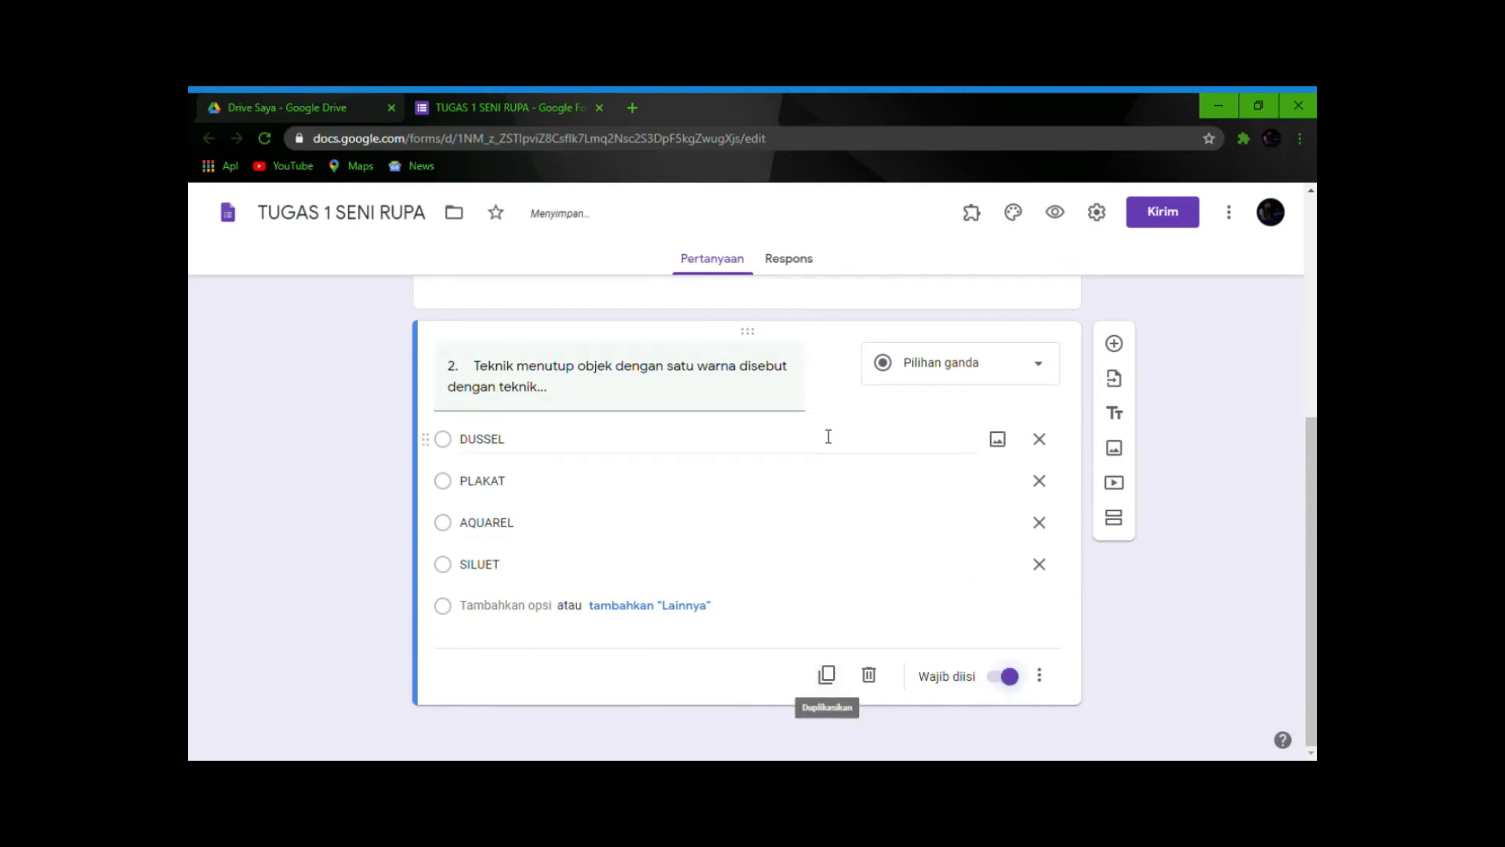
- Insert the paintbrushes picture from the Kantor dan Sekolah theme images as the form's header
{"action": "scroll", "coordinate": [930, 474], "scroll_direction": "up", "scroll_amount": 5}
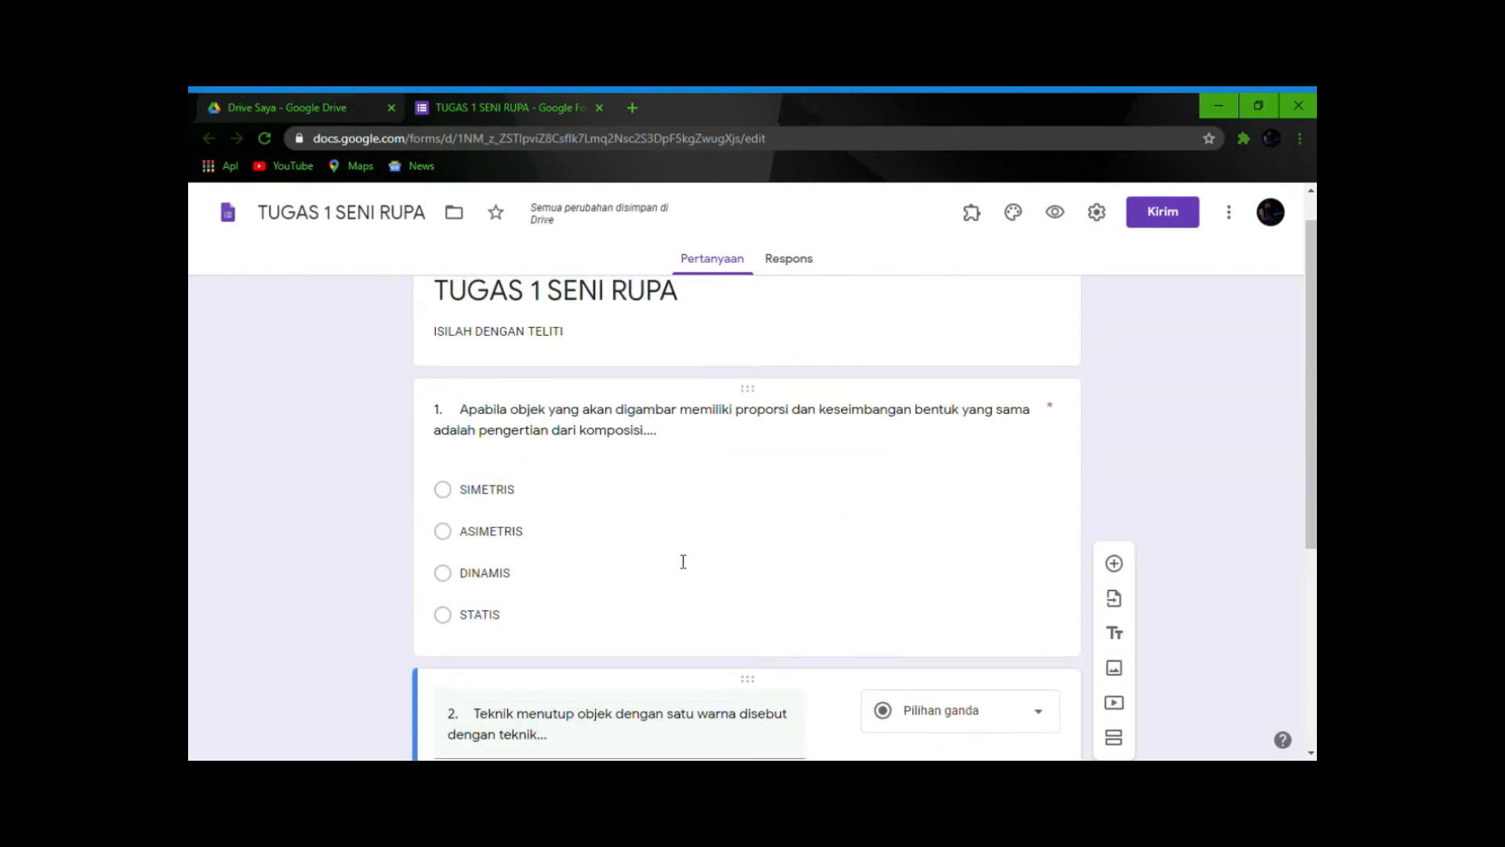
{"action": "scroll", "coordinate": [896, 447], "scroll_direction": "down", "scroll_amount": 2}
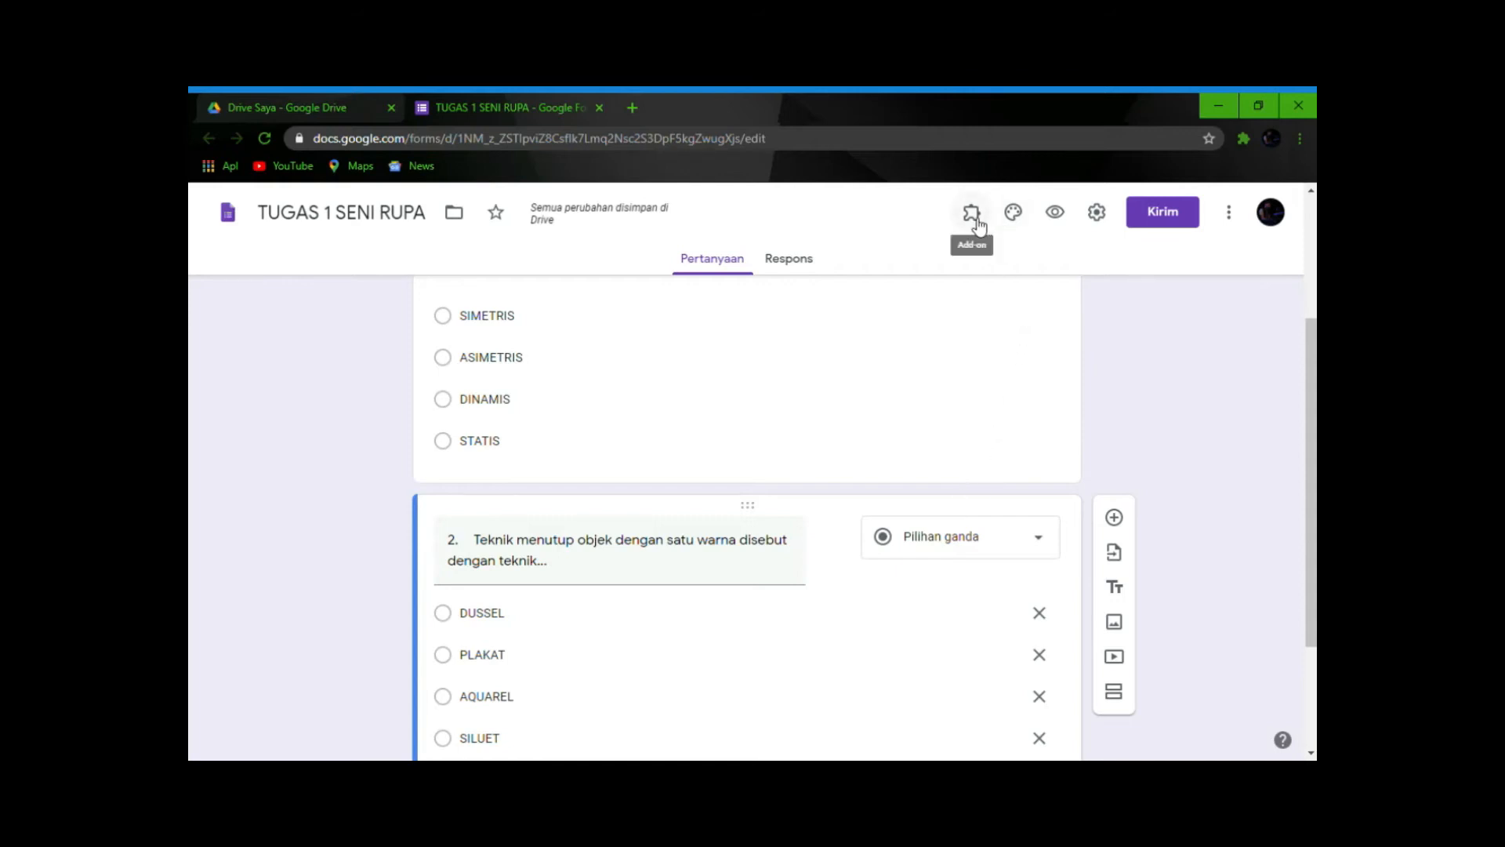
{"action": "left_click", "coordinate": [1020, 220]}
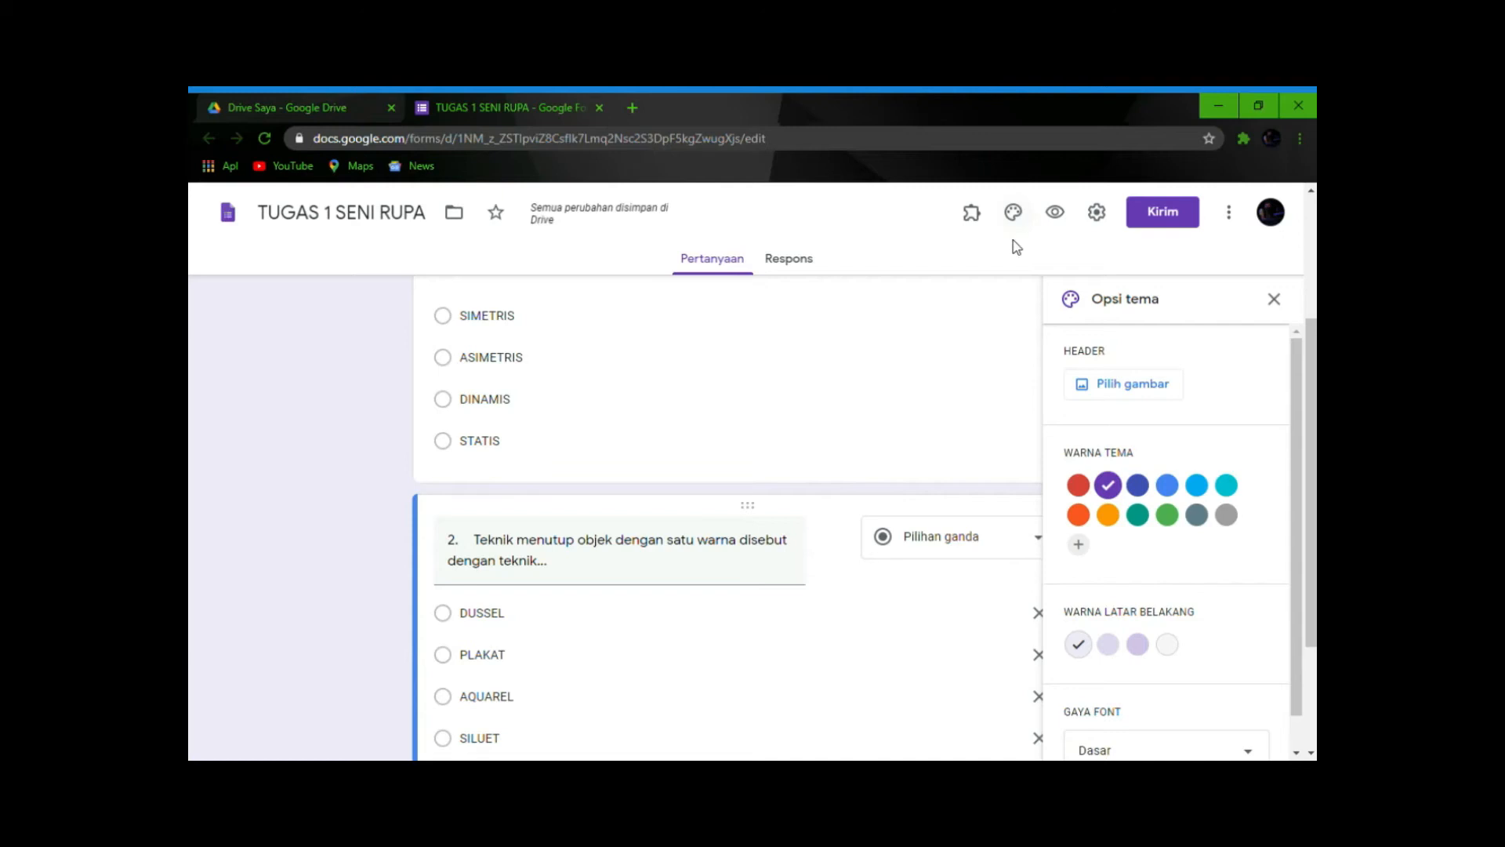
{"action": "left_click", "coordinate": [1140, 384]}
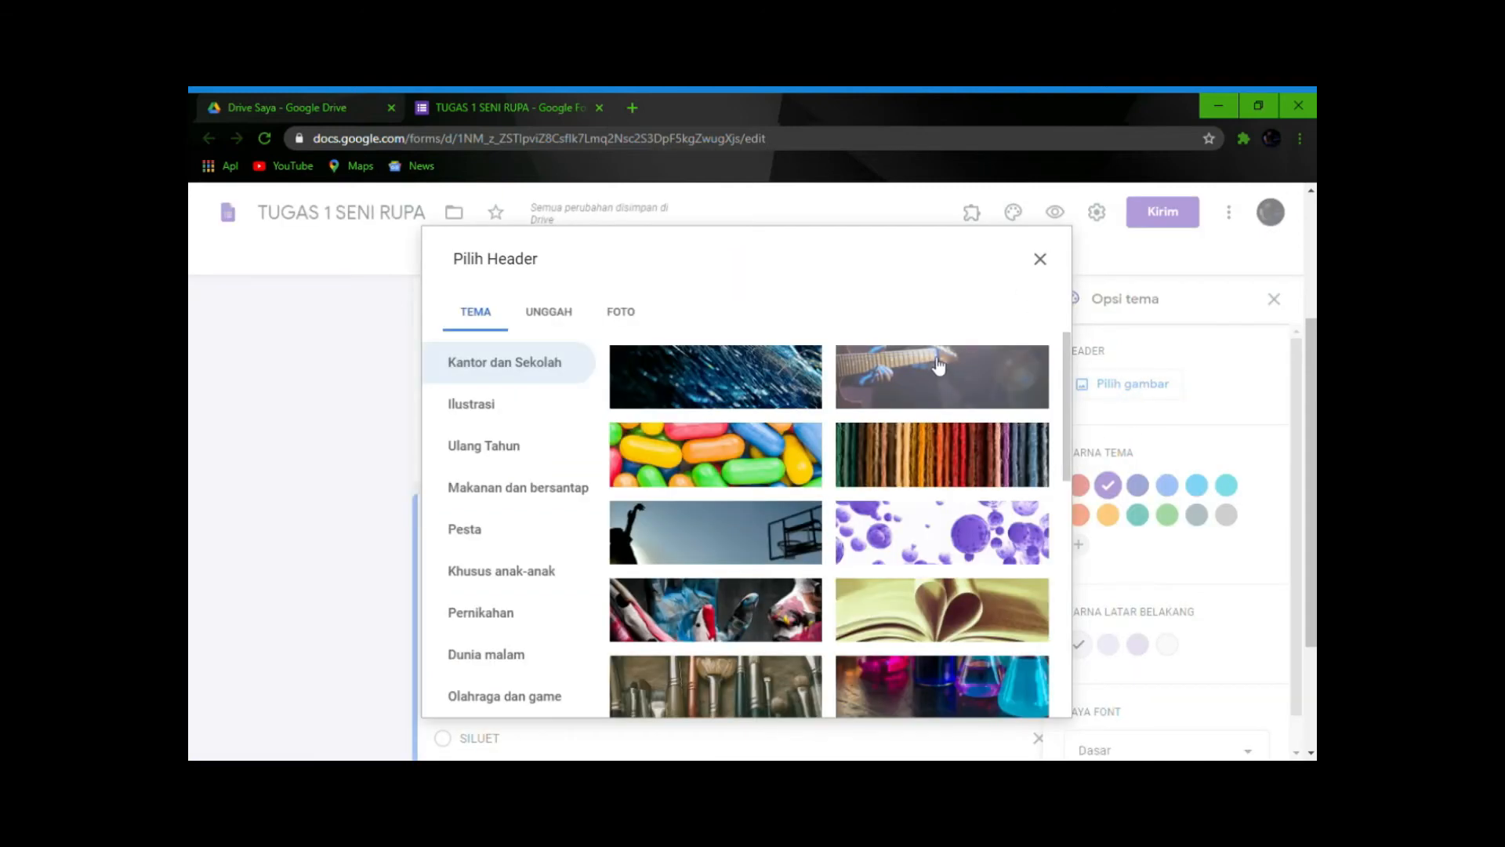
{"action": "scroll", "coordinate": [853, 439], "scroll_direction": "down", "scroll_amount": 1}
{"action": "scroll", "coordinate": [853, 440], "scroll_direction": "down", "scroll_amount": 2}
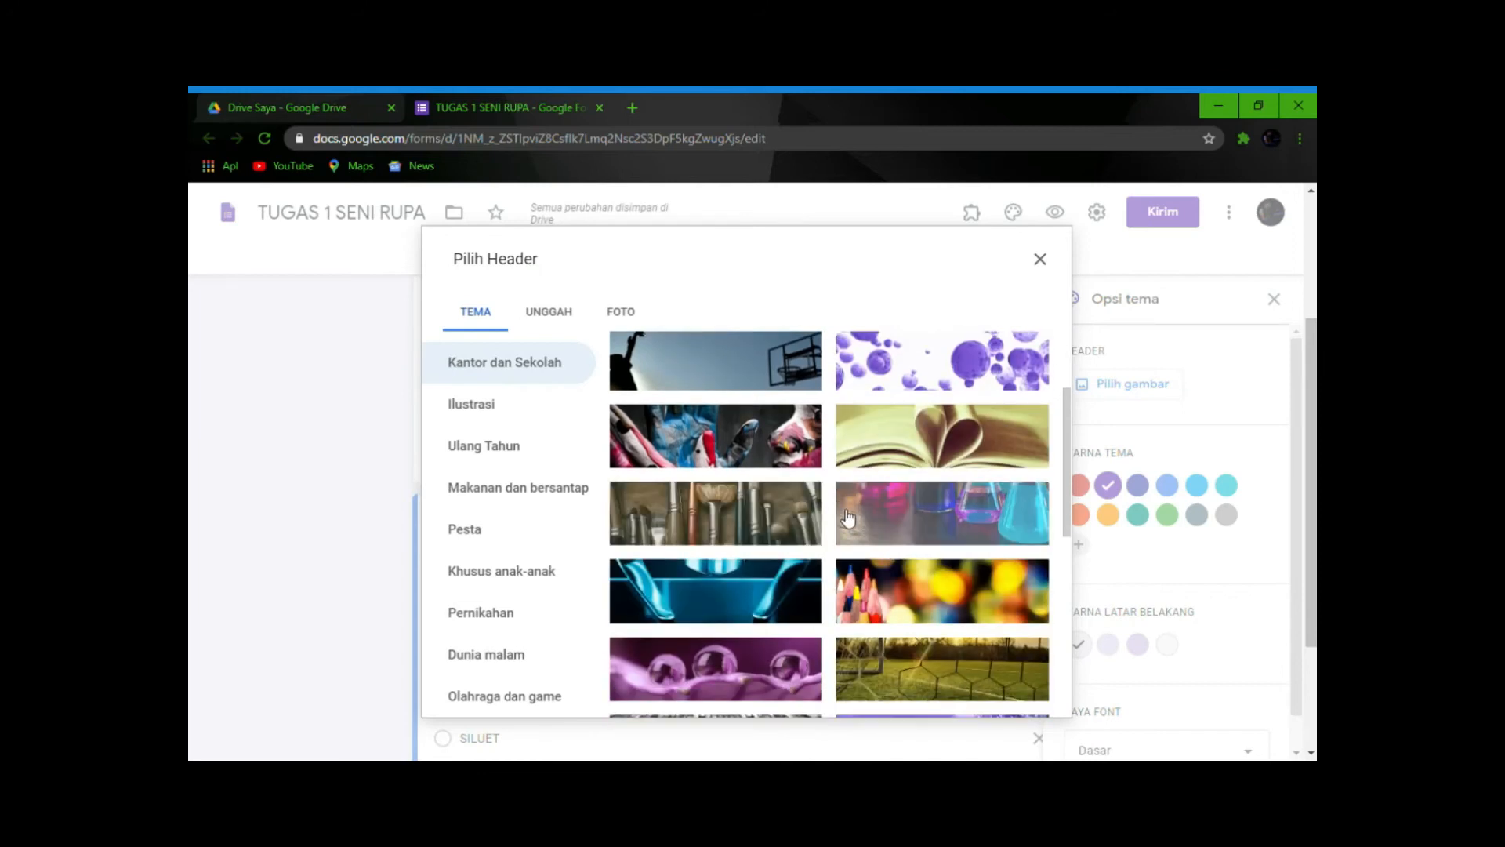
{"action": "left_click", "coordinate": [760, 523]}
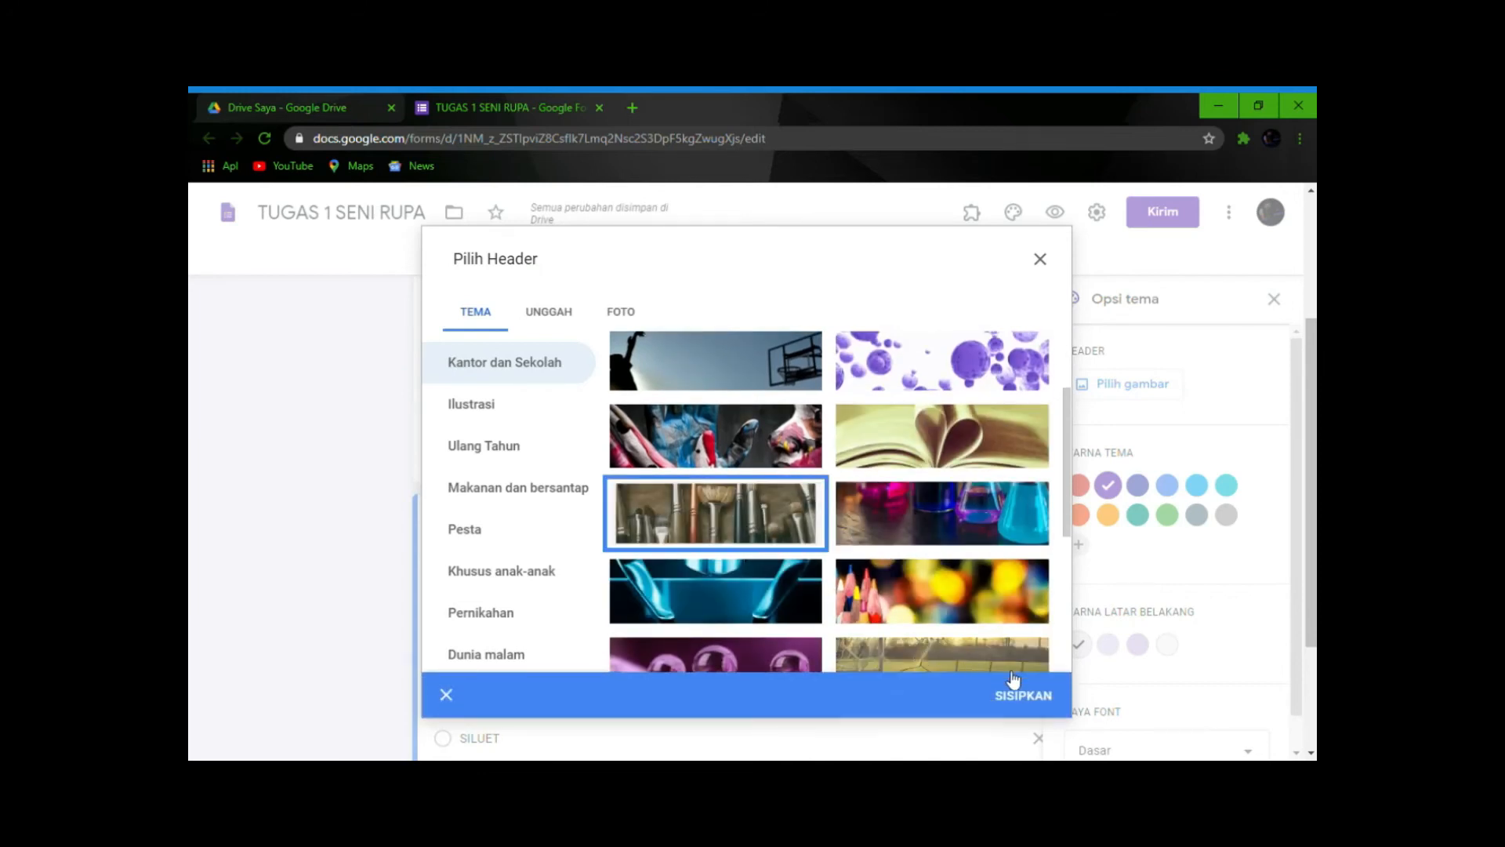
{"action": "left_click", "coordinate": [1043, 696]}
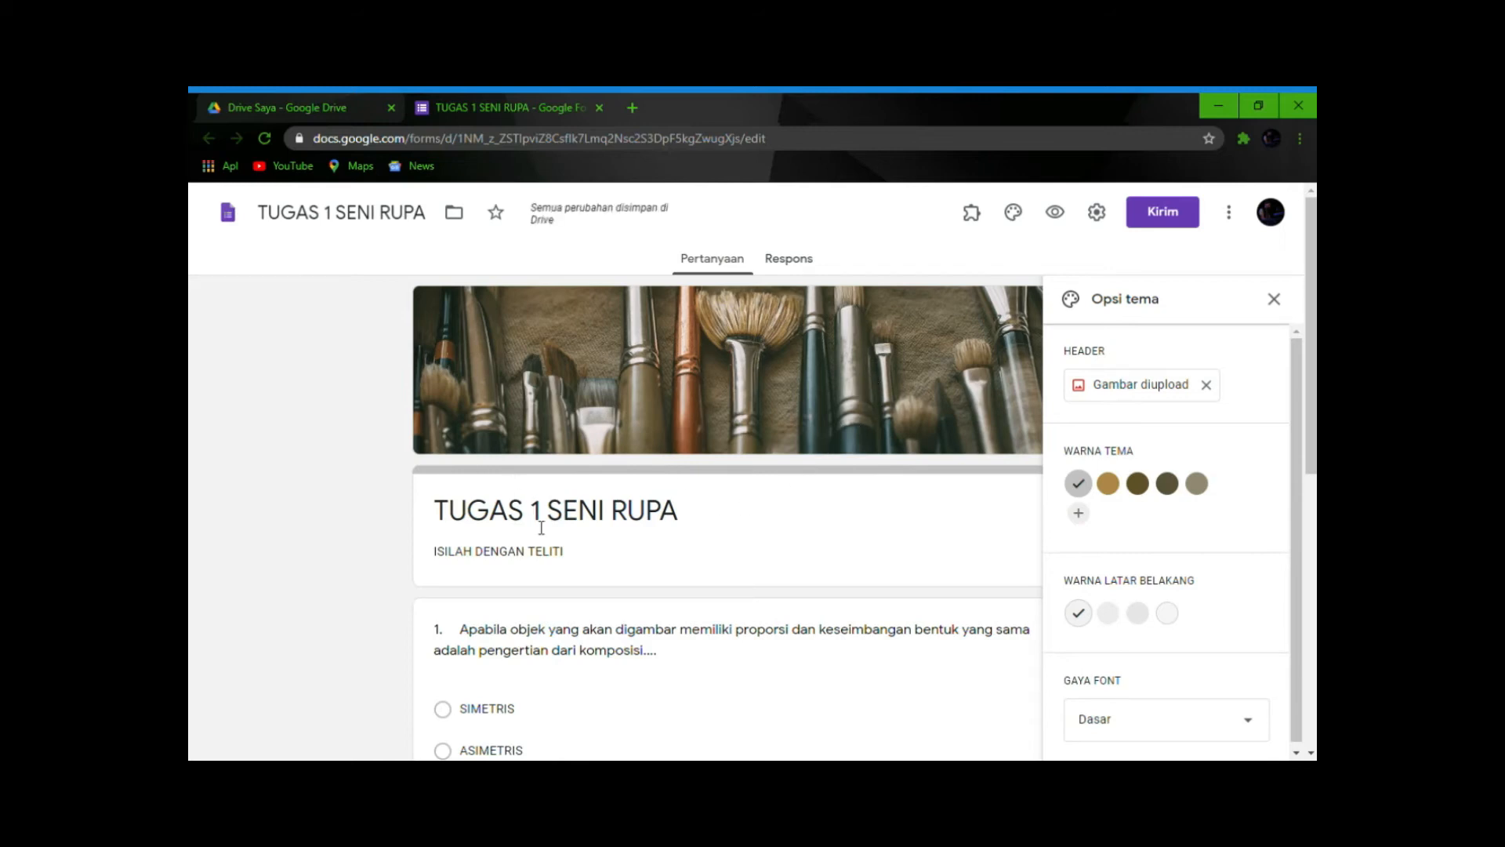
- Try the suggested theme colours and apply the golden-brown one to the form
{"action": "left_click", "coordinate": [1107, 484]}
{"action": "left_click", "coordinate": [1136, 484]}
{"action": "left_click", "coordinate": [1168, 484]}
{"action": "left_click", "coordinate": [1195, 486]}
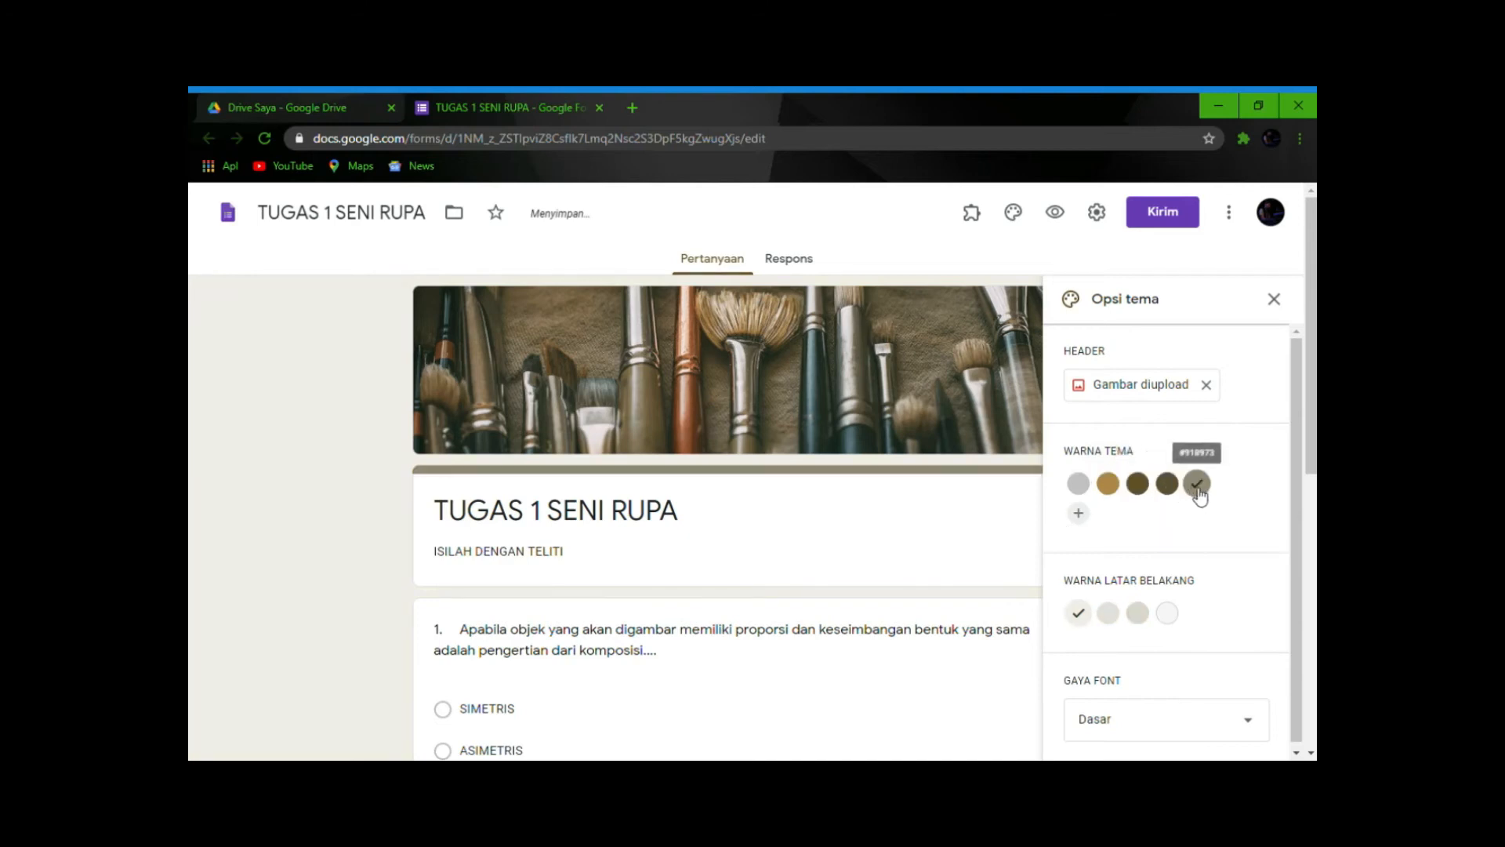
{"action": "left_click", "coordinate": [1109, 485]}
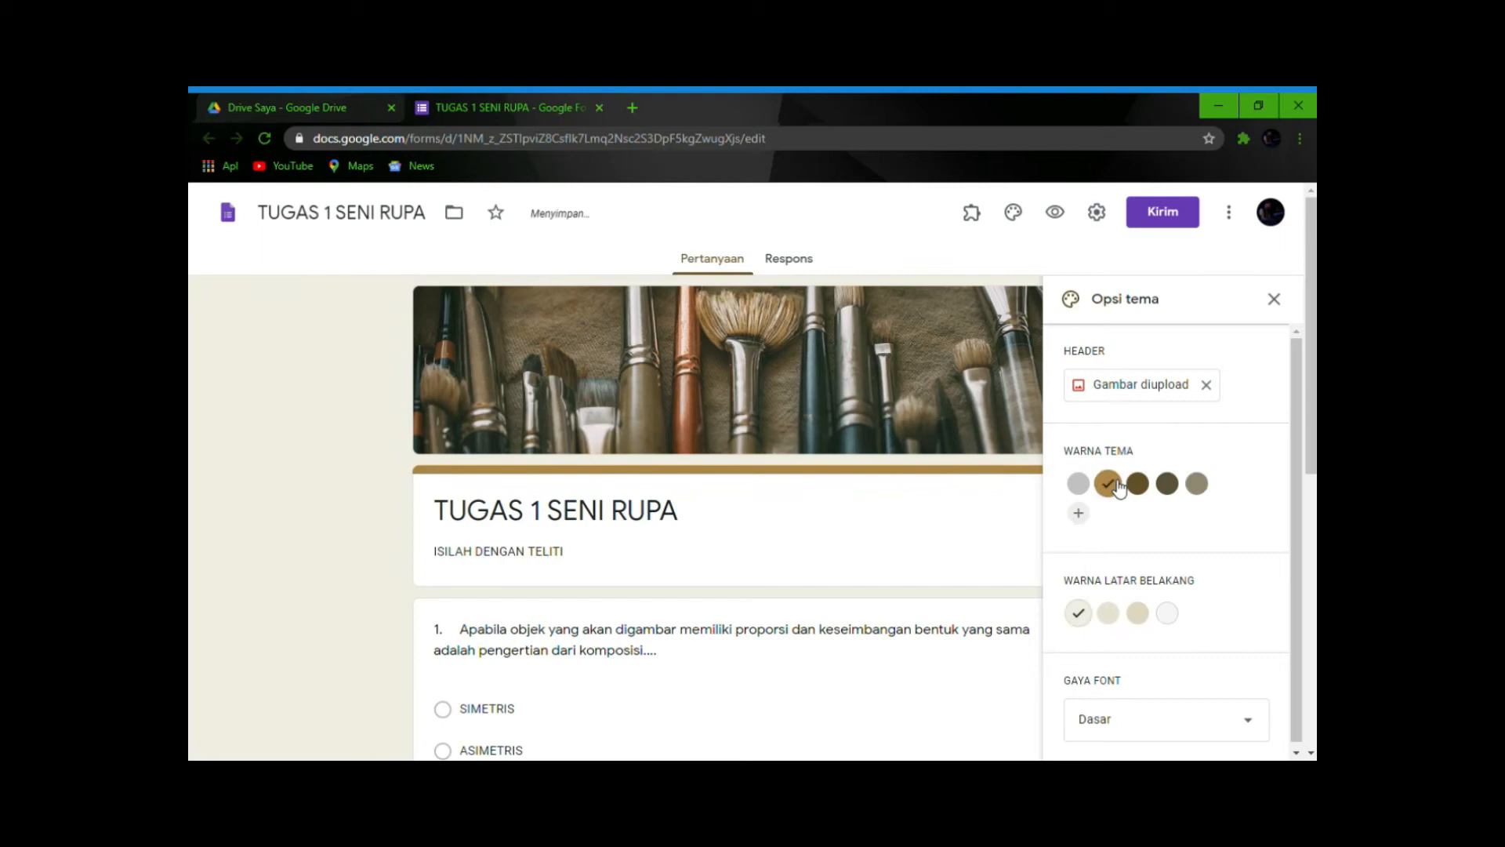
- Try the Dekoratif, Formal and Lucu font styles on the form and return to Dasar
{"action": "scroll", "coordinate": [1207, 643], "scroll_direction": "down", "scroll_amount": 5}
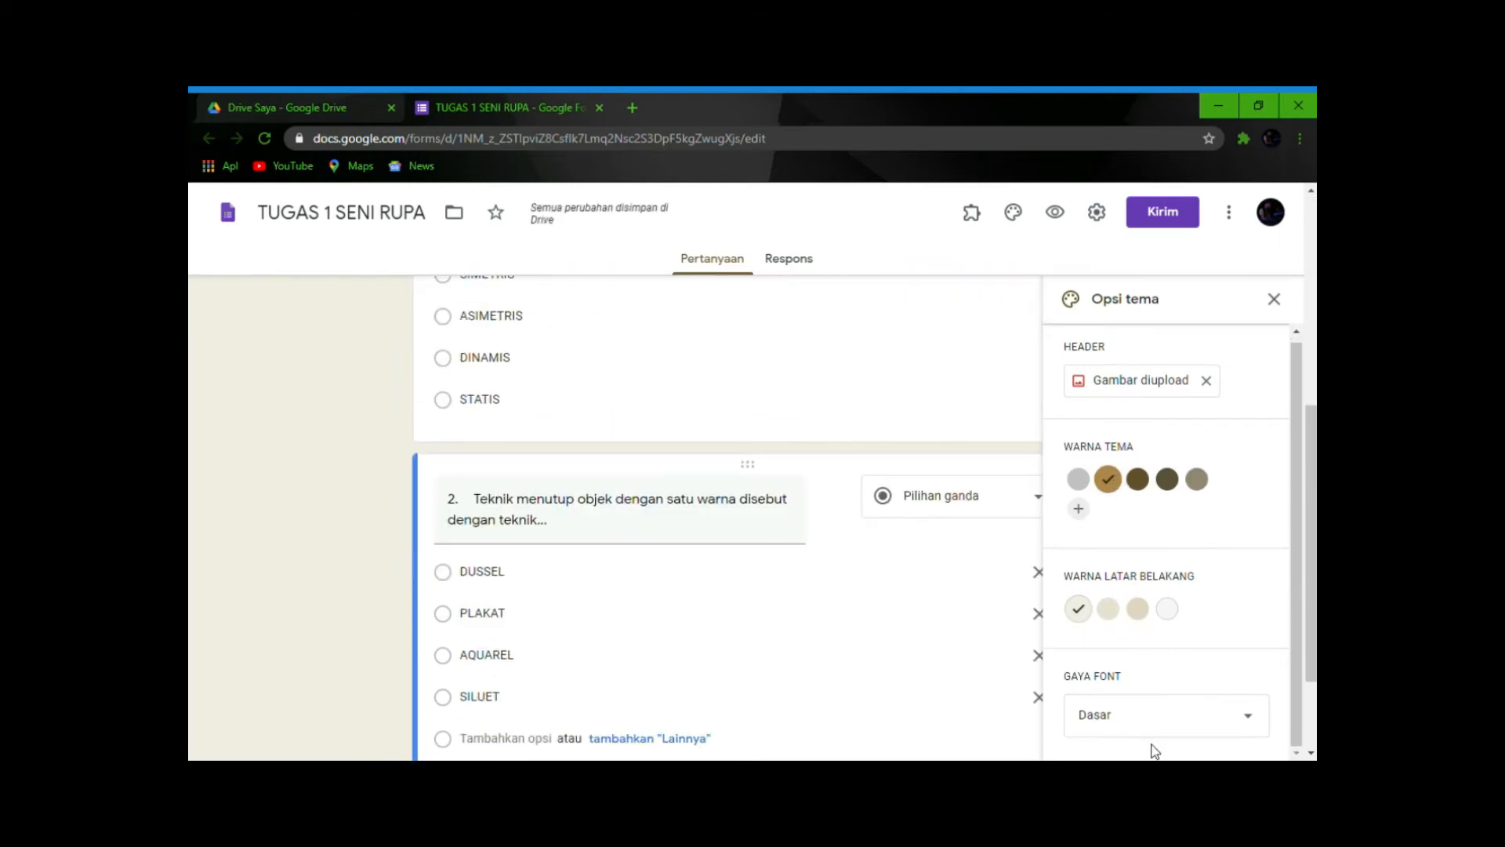
{"action": "left_click", "coordinate": [1248, 727]}
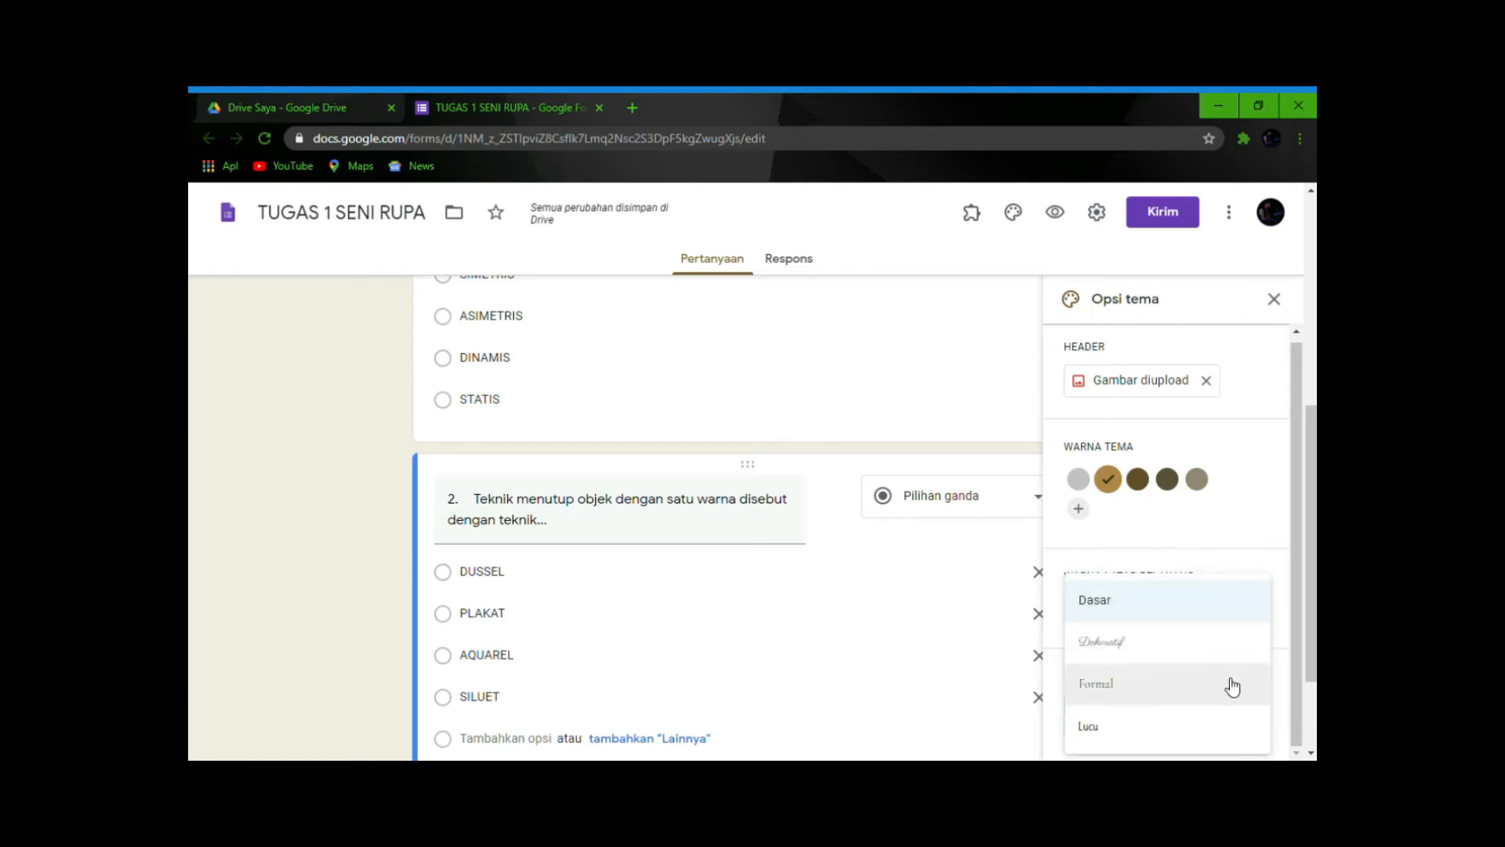
{"action": "left_click", "coordinate": [1149, 643]}
{"action": "left_click", "coordinate": [1257, 720]}
{"action": "left_click", "coordinate": [1122, 693]}
{"action": "left_click", "coordinate": [1211, 728]}
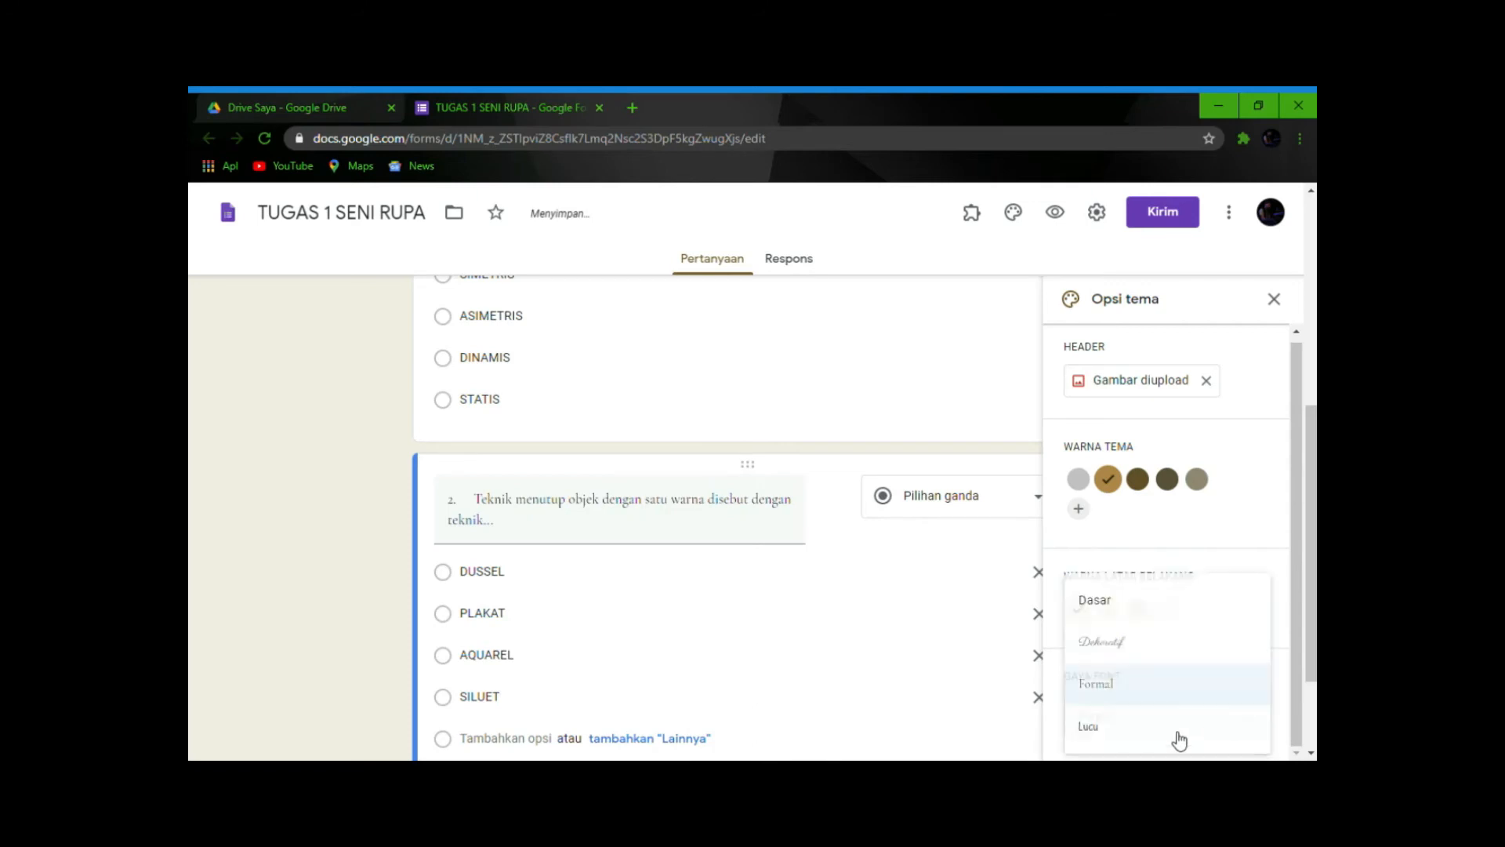
{"action": "left_click", "coordinate": [1145, 730]}
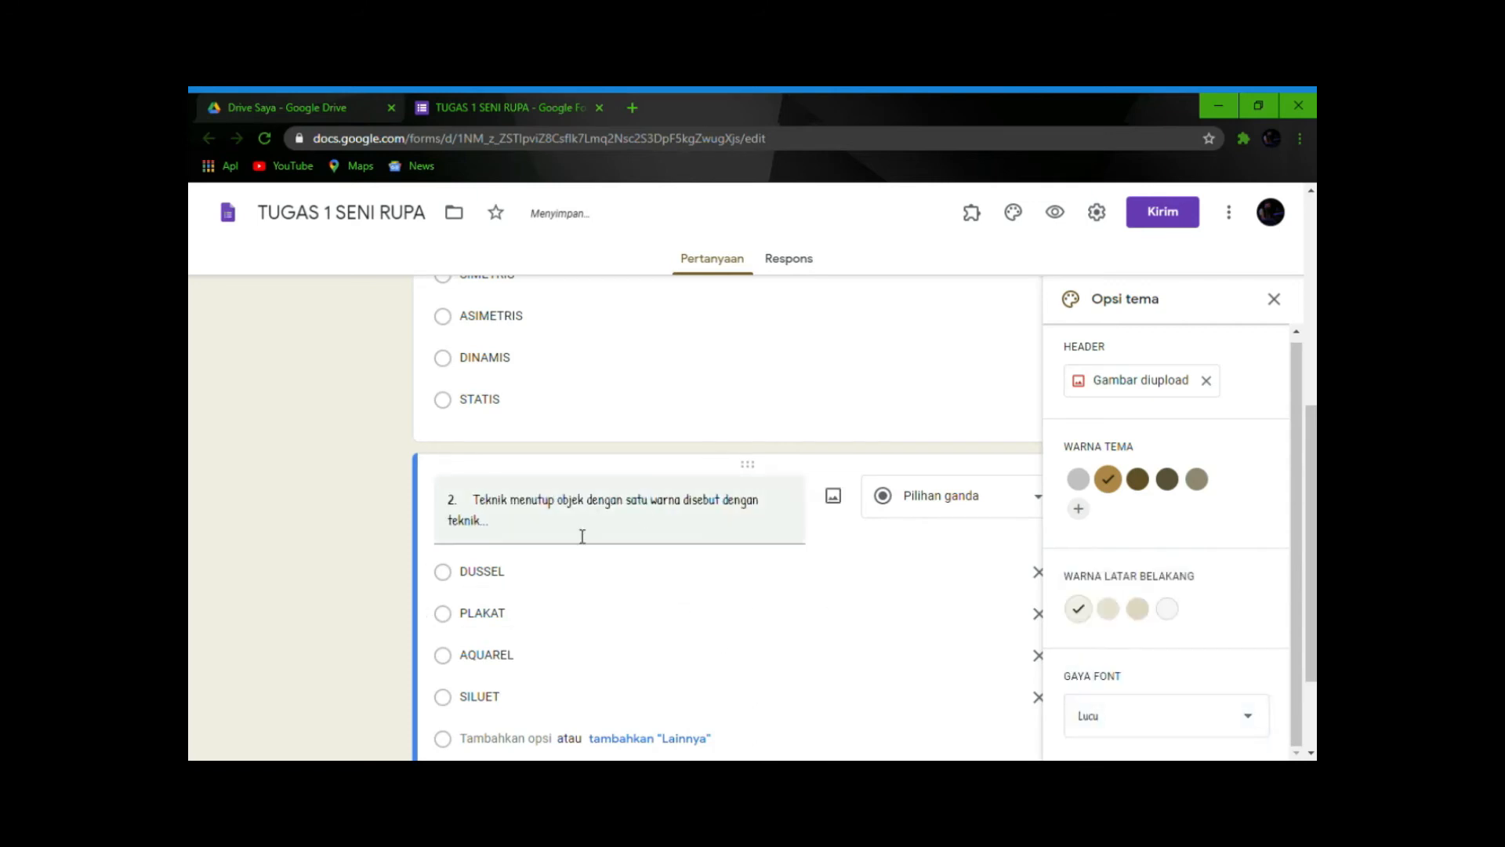
{"action": "left_click", "coordinate": [1232, 732]}
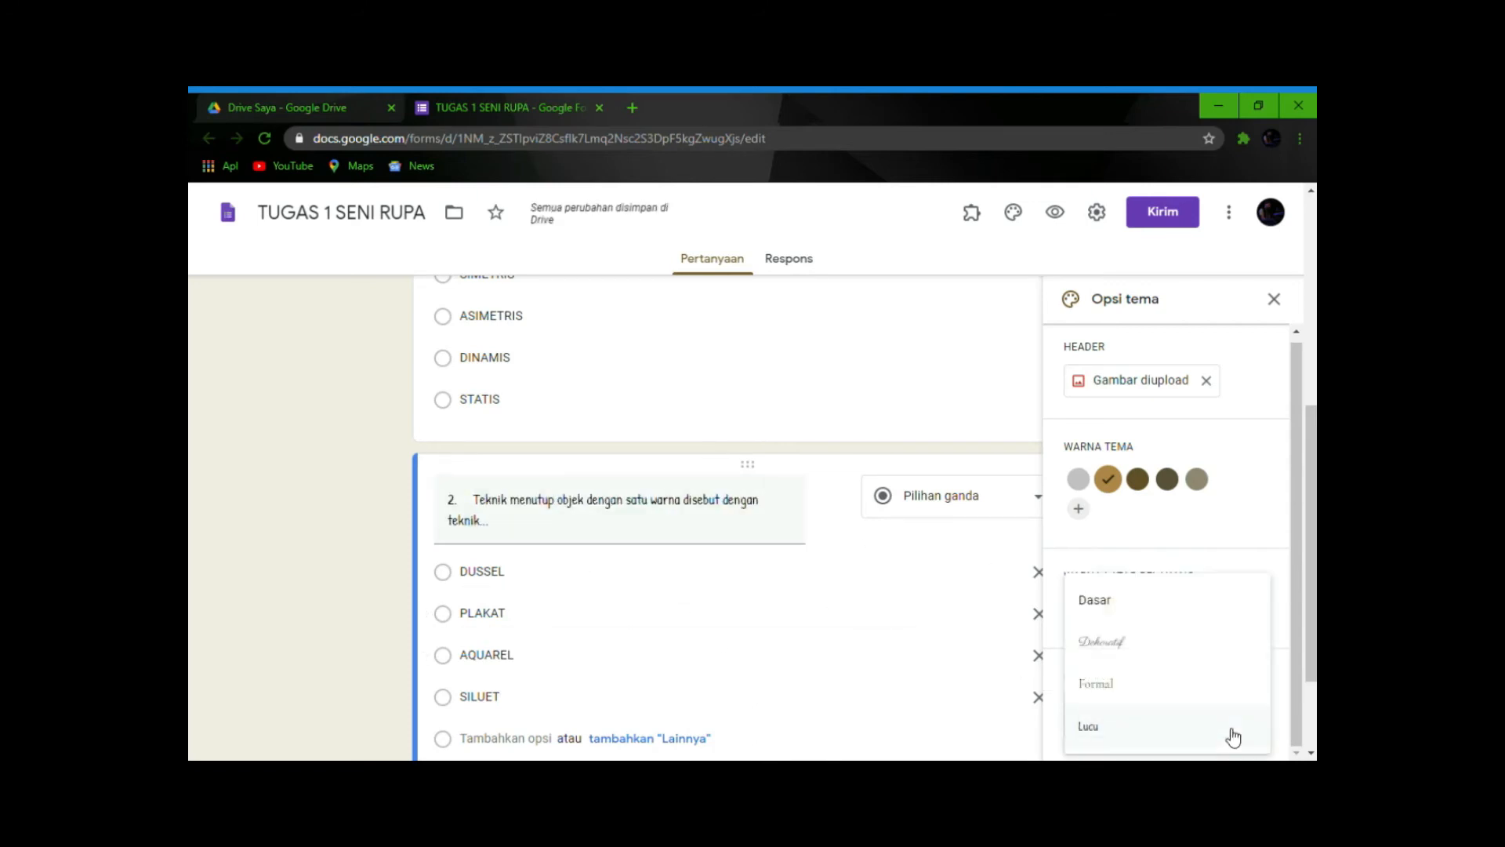
{"action": "left_click", "coordinate": [1121, 611]}
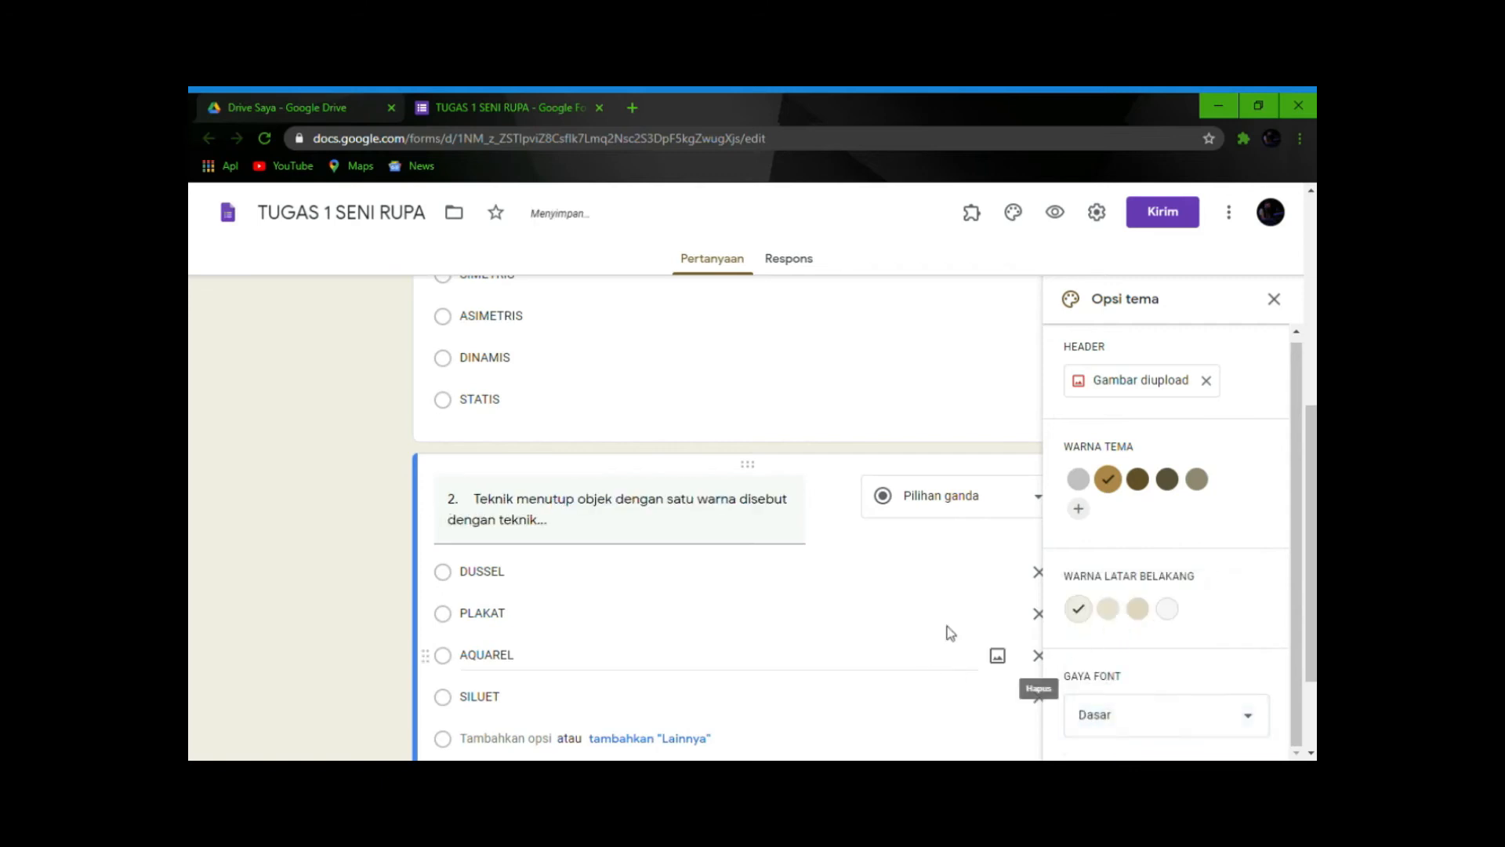
- Close the theme options and enable Batasi ke 1 tanggapan in the form's general settings
{"action": "left_click", "coordinate": [1275, 301]}
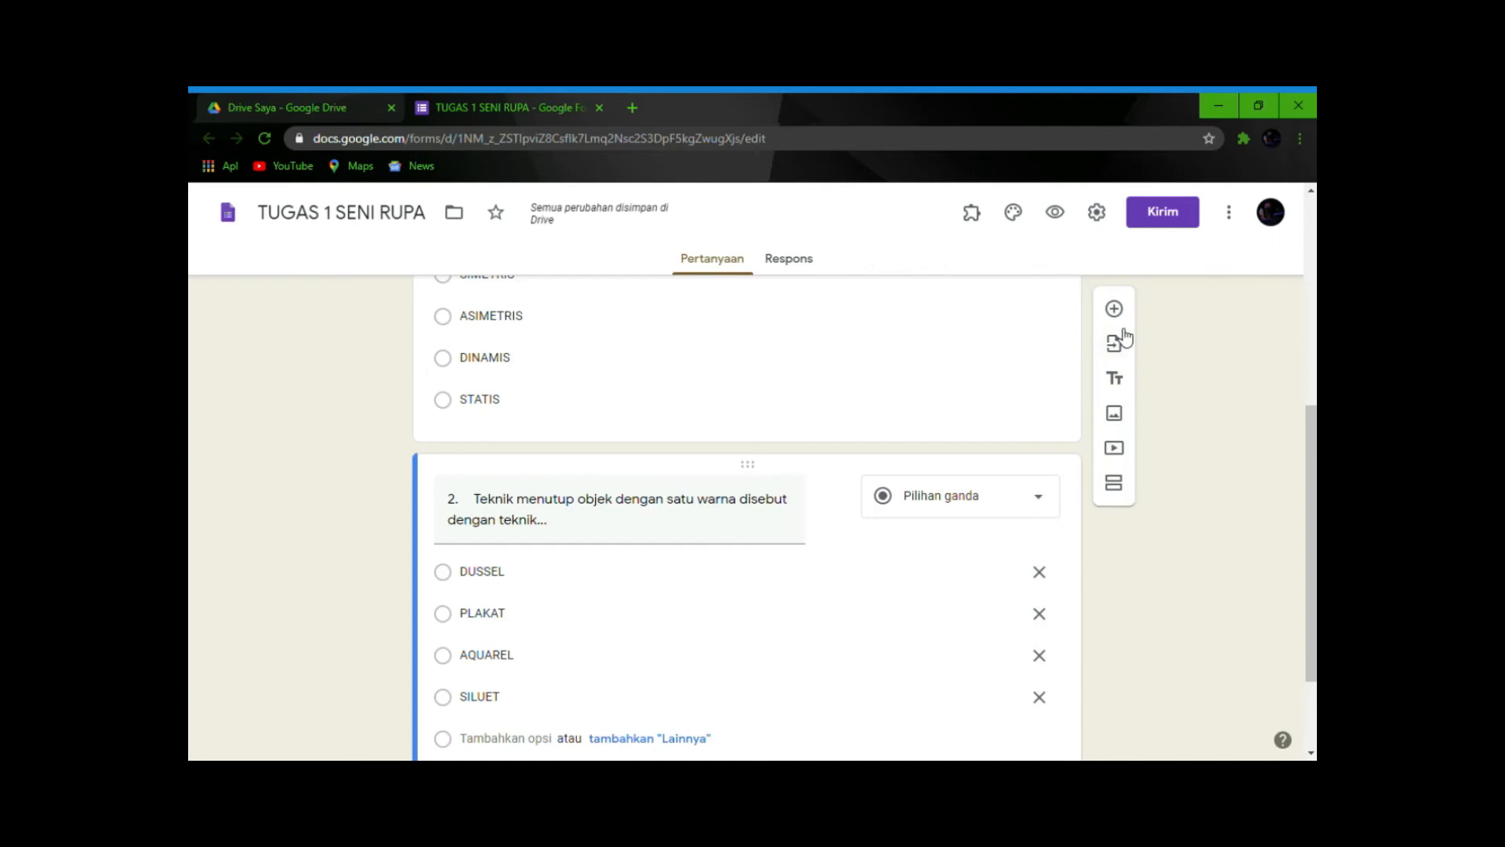
{"action": "scroll", "coordinate": [1098, 337], "scroll_direction": "up", "scroll_amount": 3}
{"action": "scroll", "coordinate": [825, 364], "scroll_direction": "up", "scroll_amount": 2}
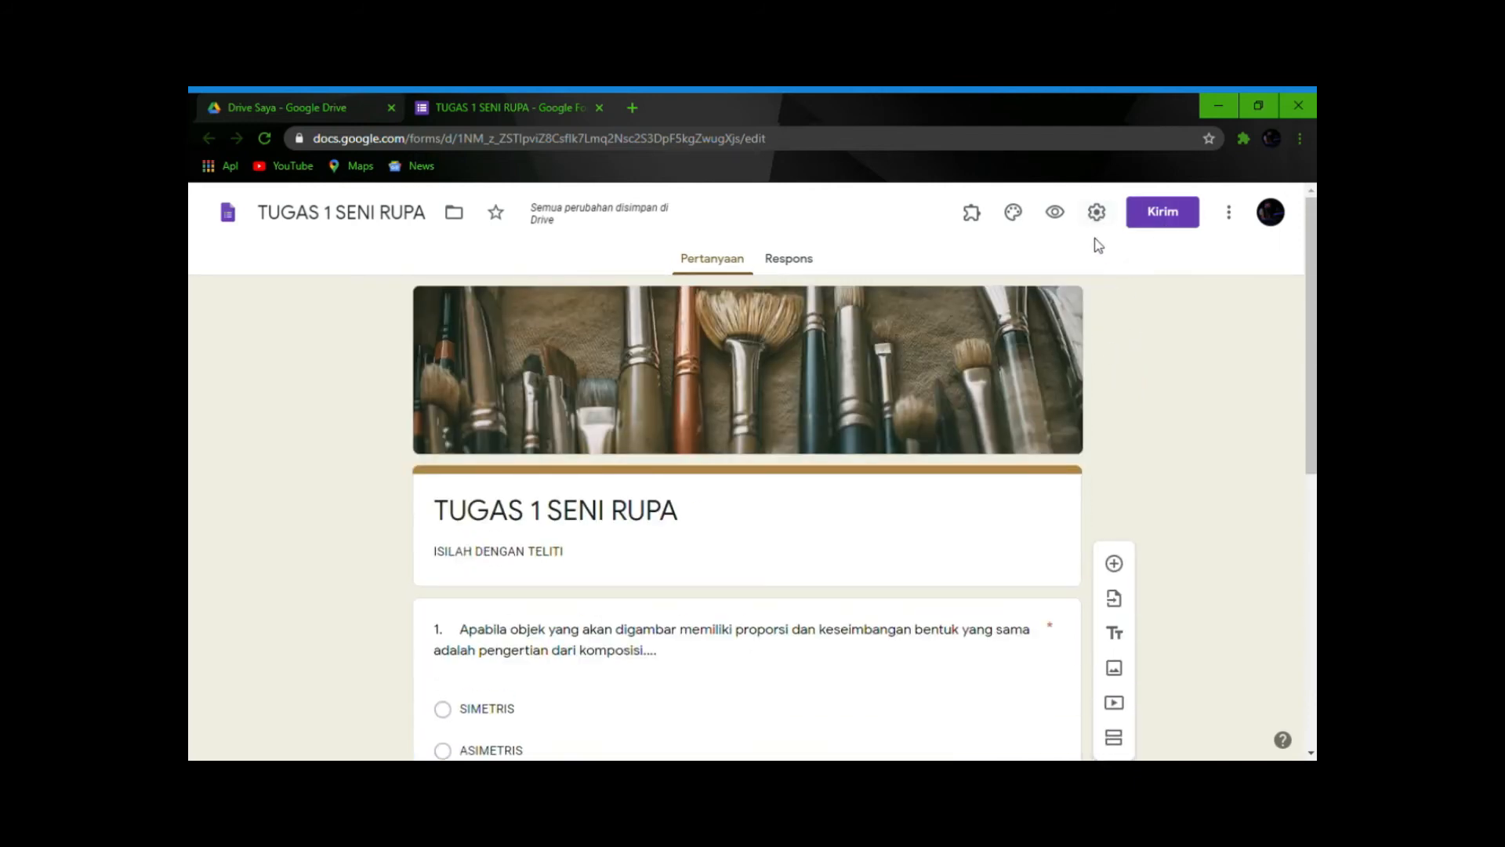
{"action": "left_click", "coordinate": [1097, 215]}
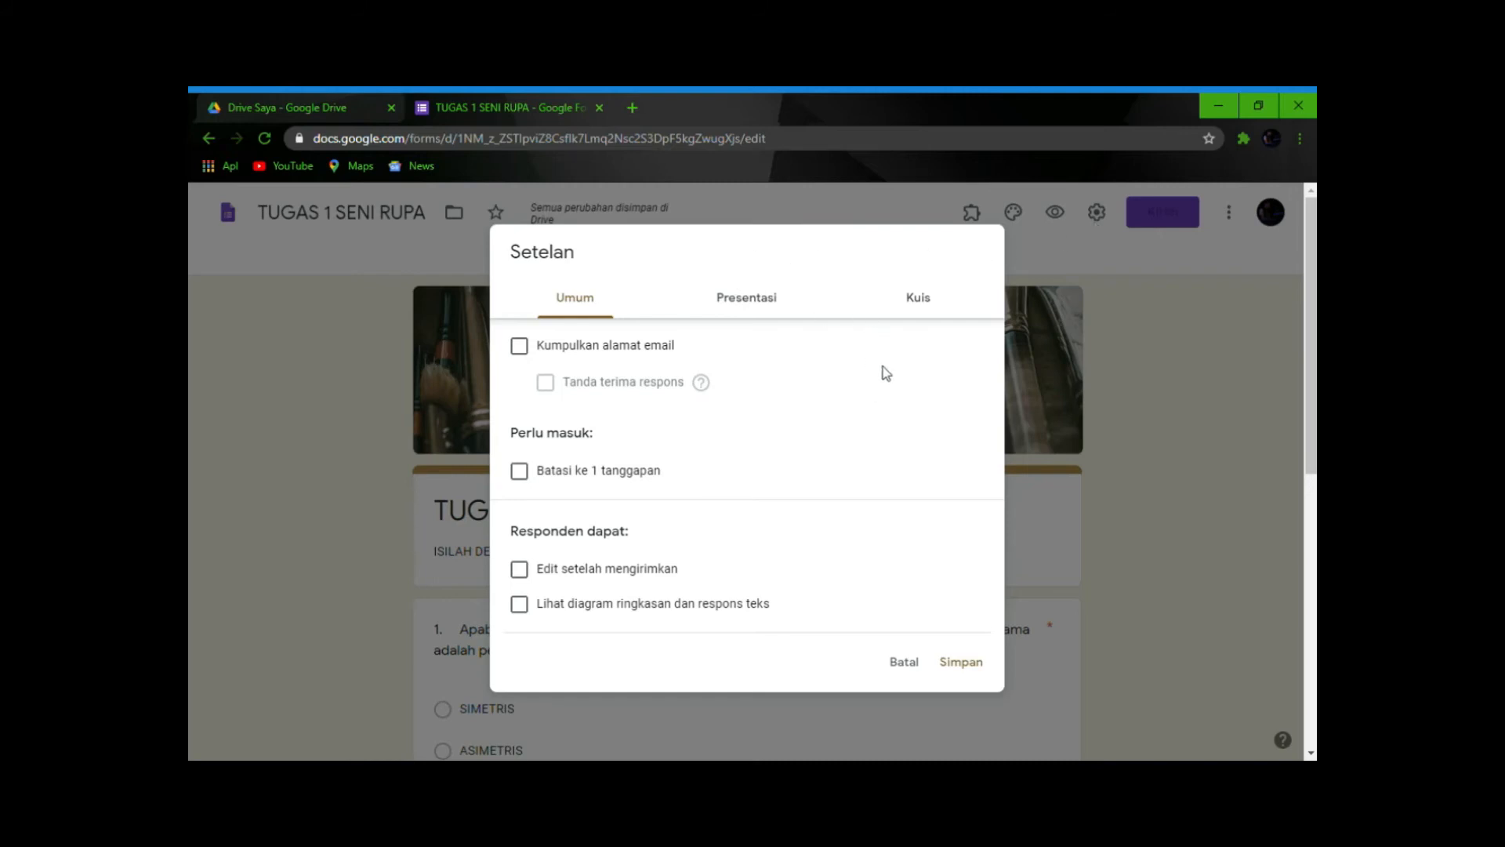
{"action": "left_click", "coordinate": [525, 480]}
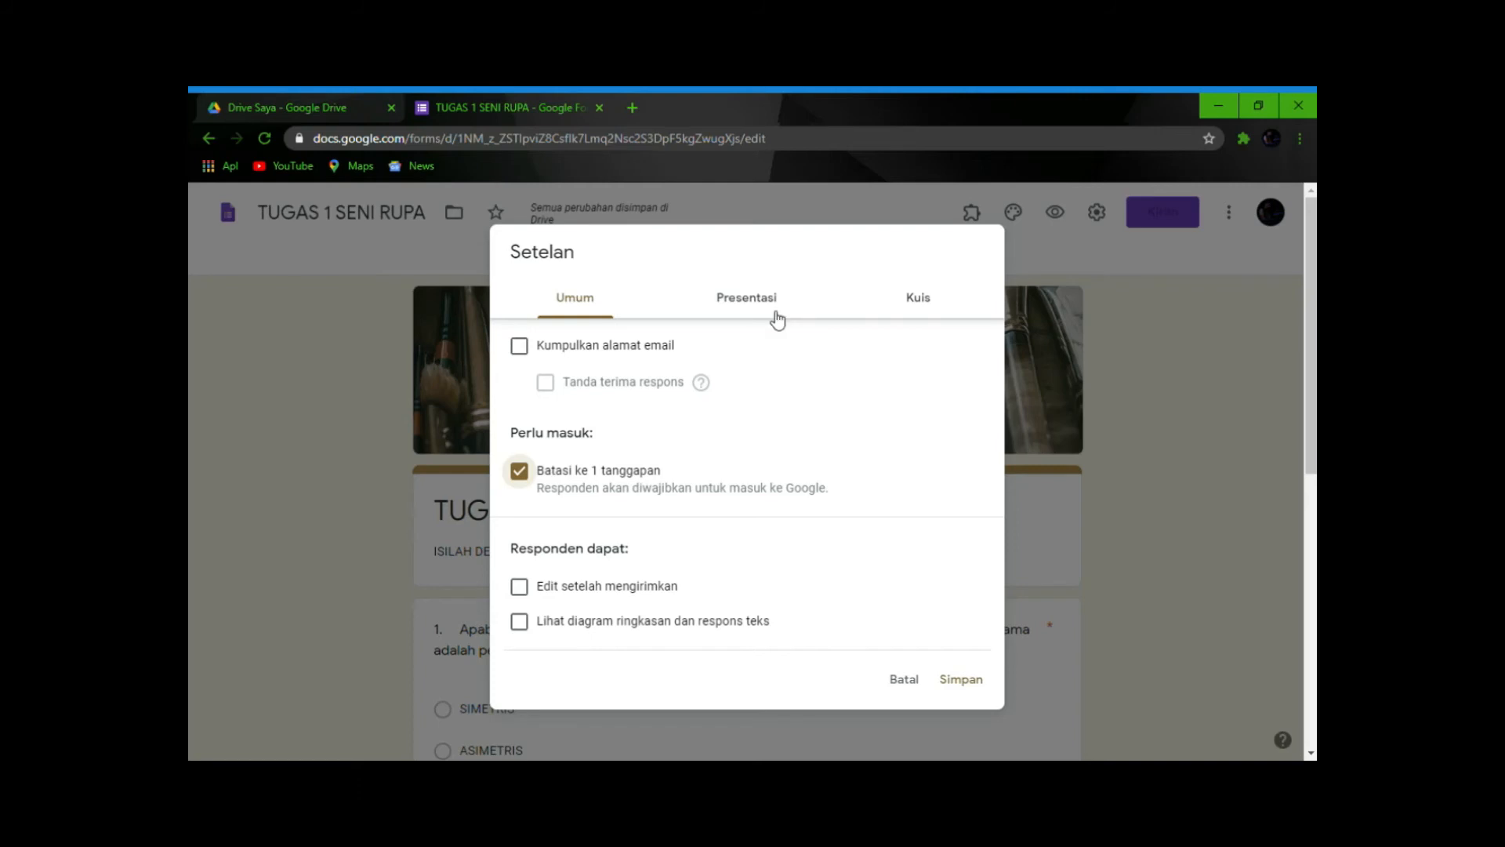
- Set the confirmation message in the presentation settings to "TERIMAKASIH TELAH MENGIRIMKAN TUGAS SENI RUPA", leaving question shuffling off
{"action": "scroll", "coordinate": [612, 623], "scroll_direction": "down", "scroll_amount": 2}
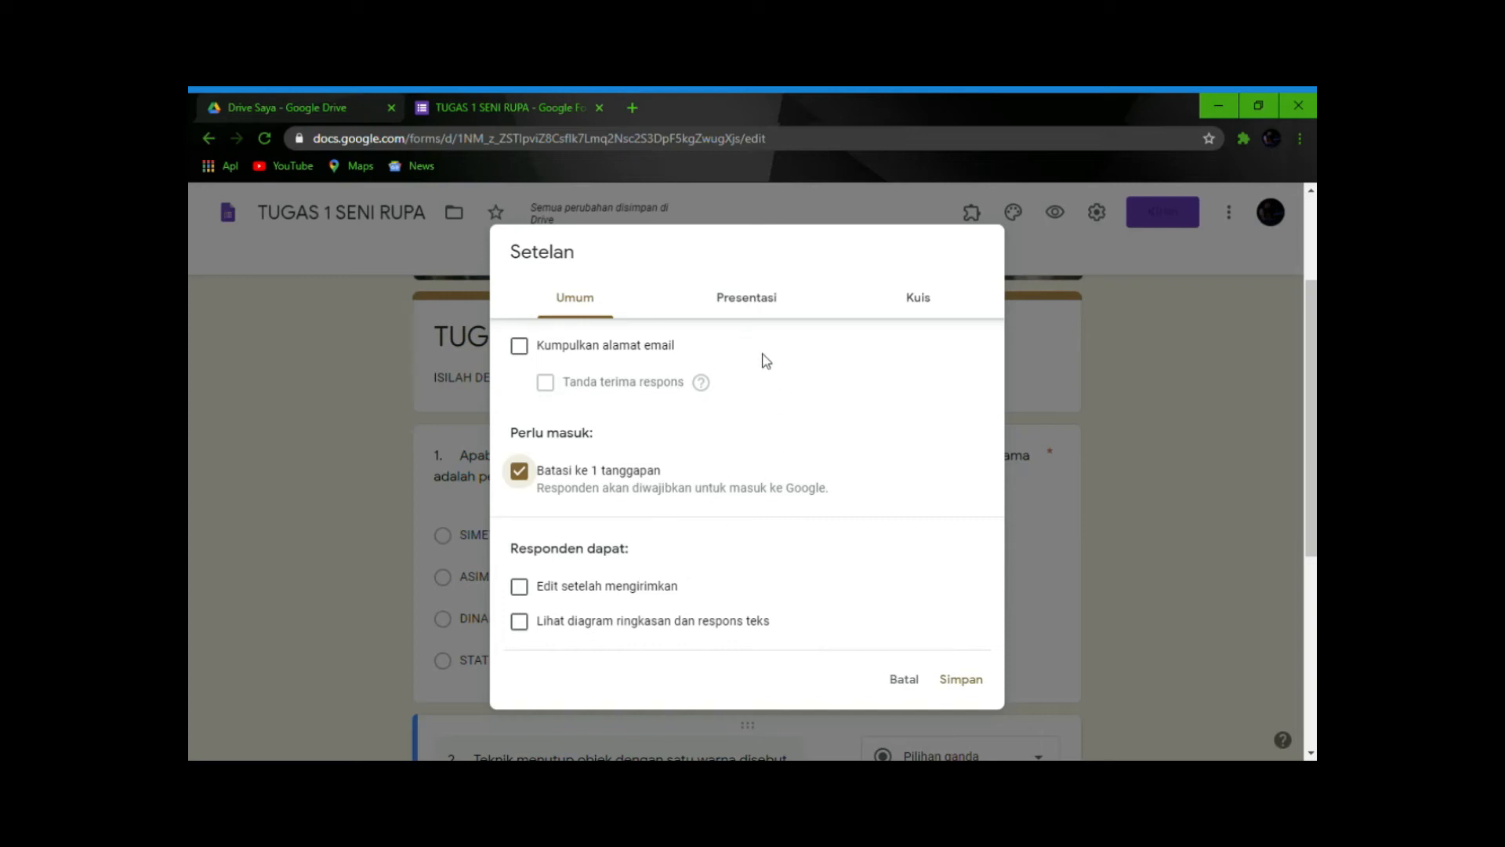
{"action": "left_click", "coordinate": [772, 315]}
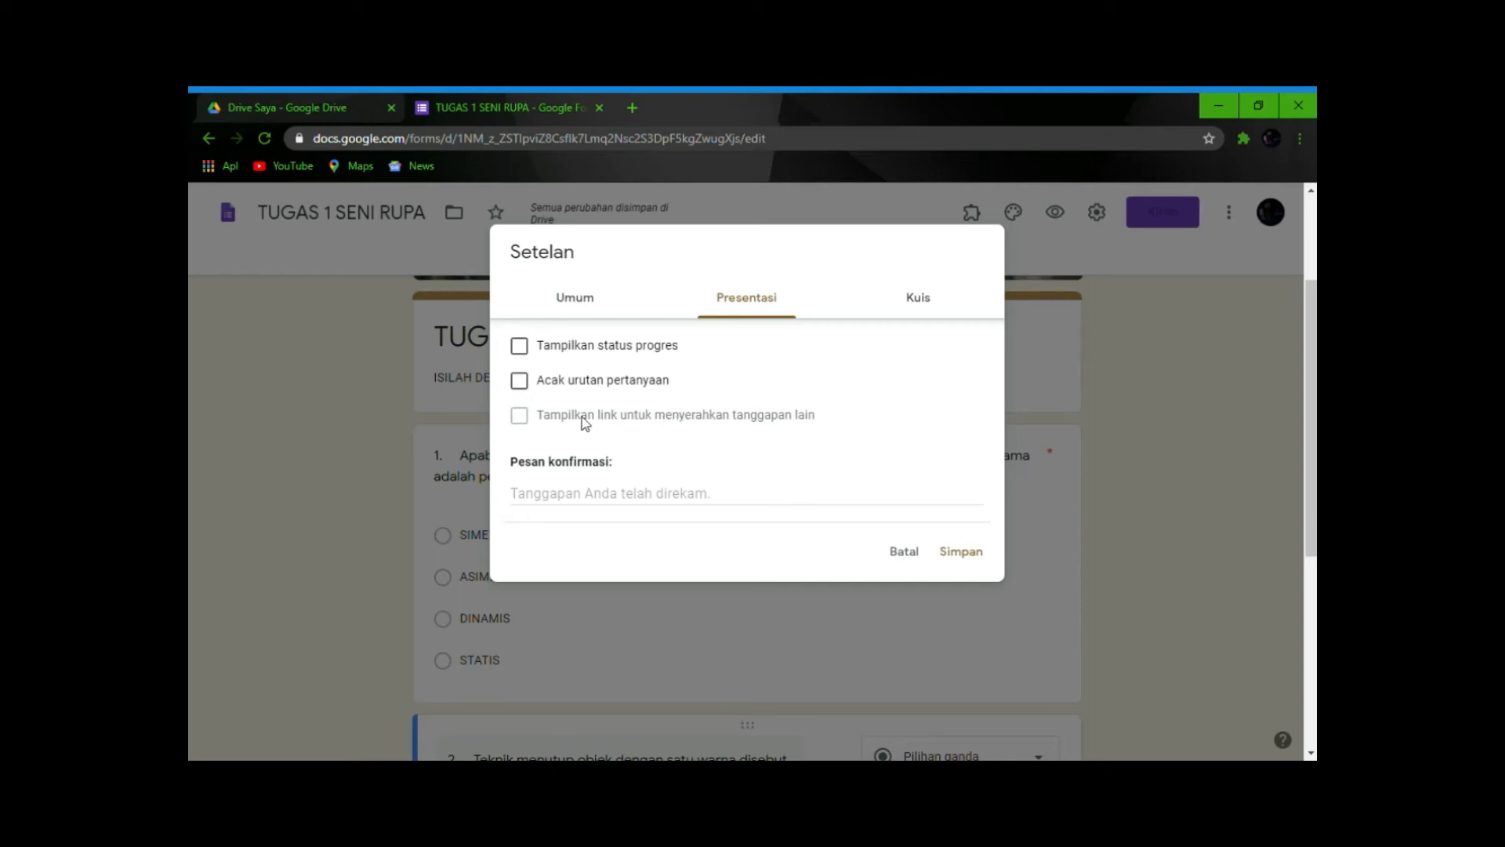
{"action": "left_click", "coordinate": [522, 390]}
{"action": "left_click", "coordinate": [538, 389]}
{"action": "left_click", "coordinate": [700, 496]}
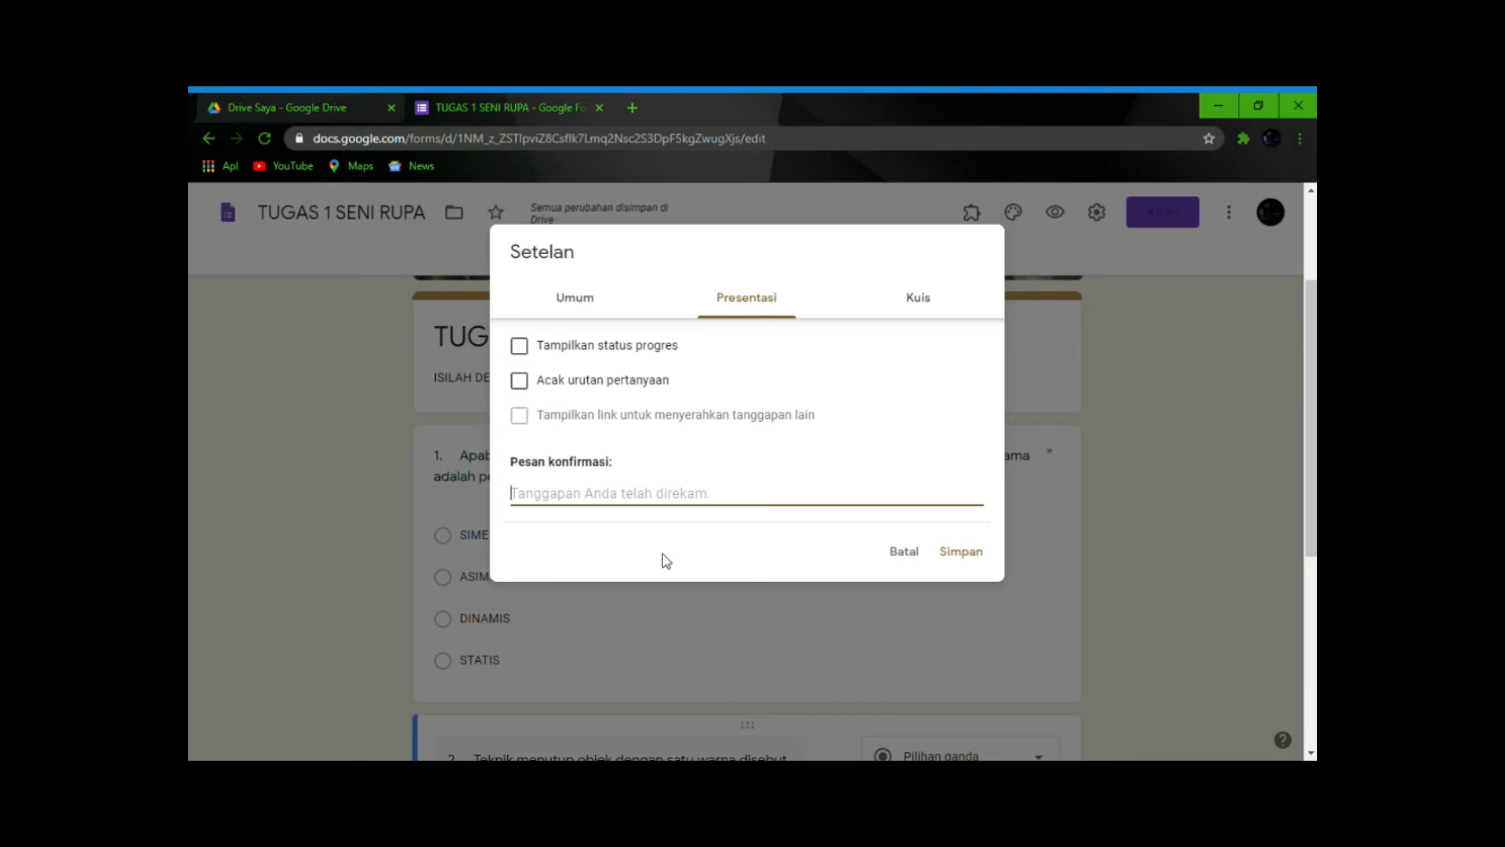
{"action": "type", "text": "TERIMAKASIH TE"}
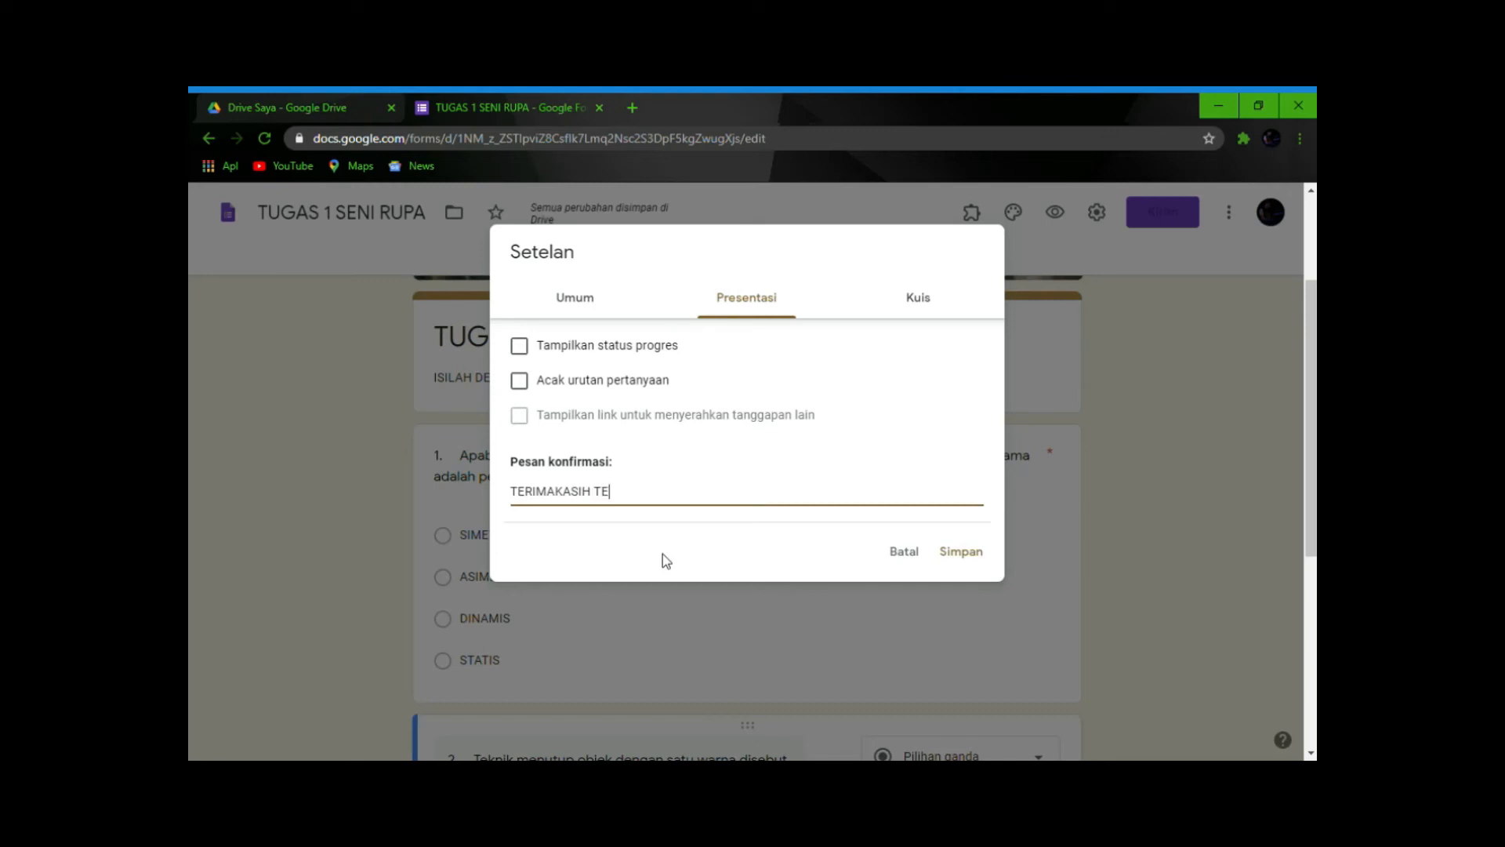
{"action": "type", "text": "LAH MENGIRIMKAN TUGAS SE"}
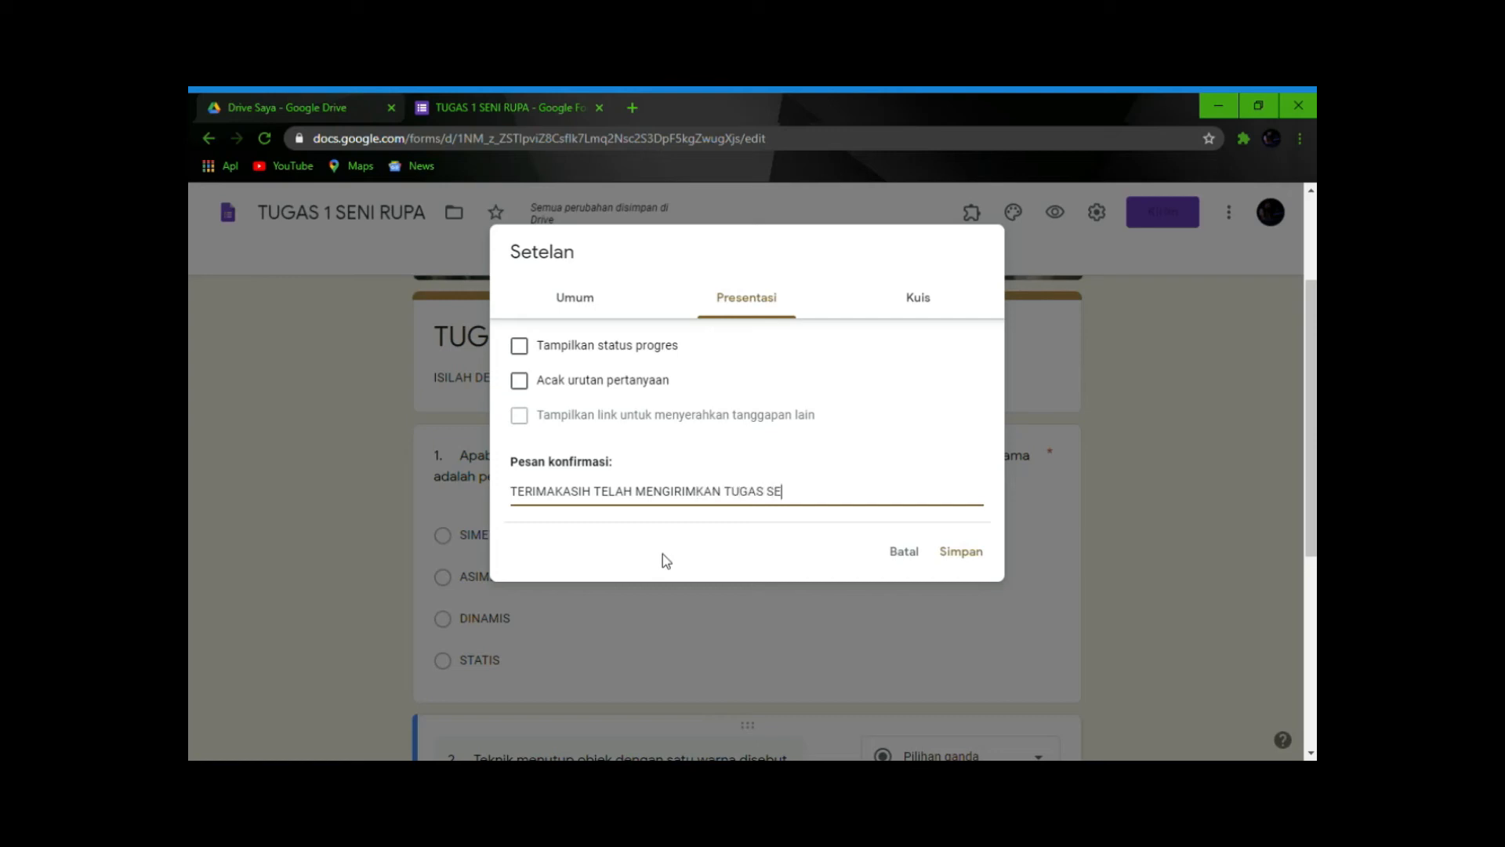
{"action": "type", "text": "NI RUPA"}
- Turn the form into a quiz with Jadikan ini sebagai kuis and save the settings
{"action": "left_click", "coordinate": [909, 298]}
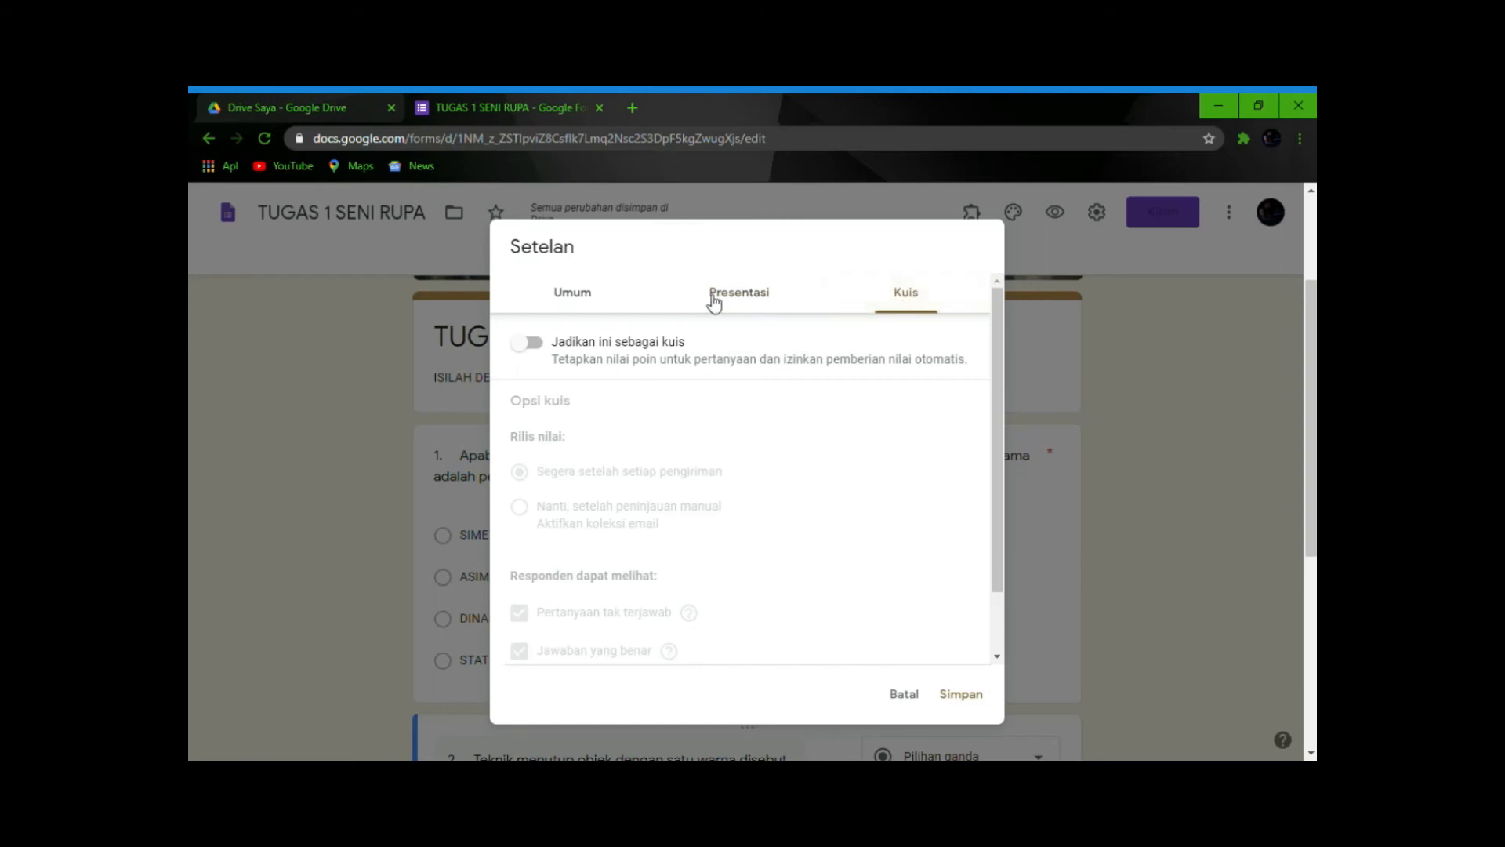
{"action": "left_click", "coordinate": [549, 345]}
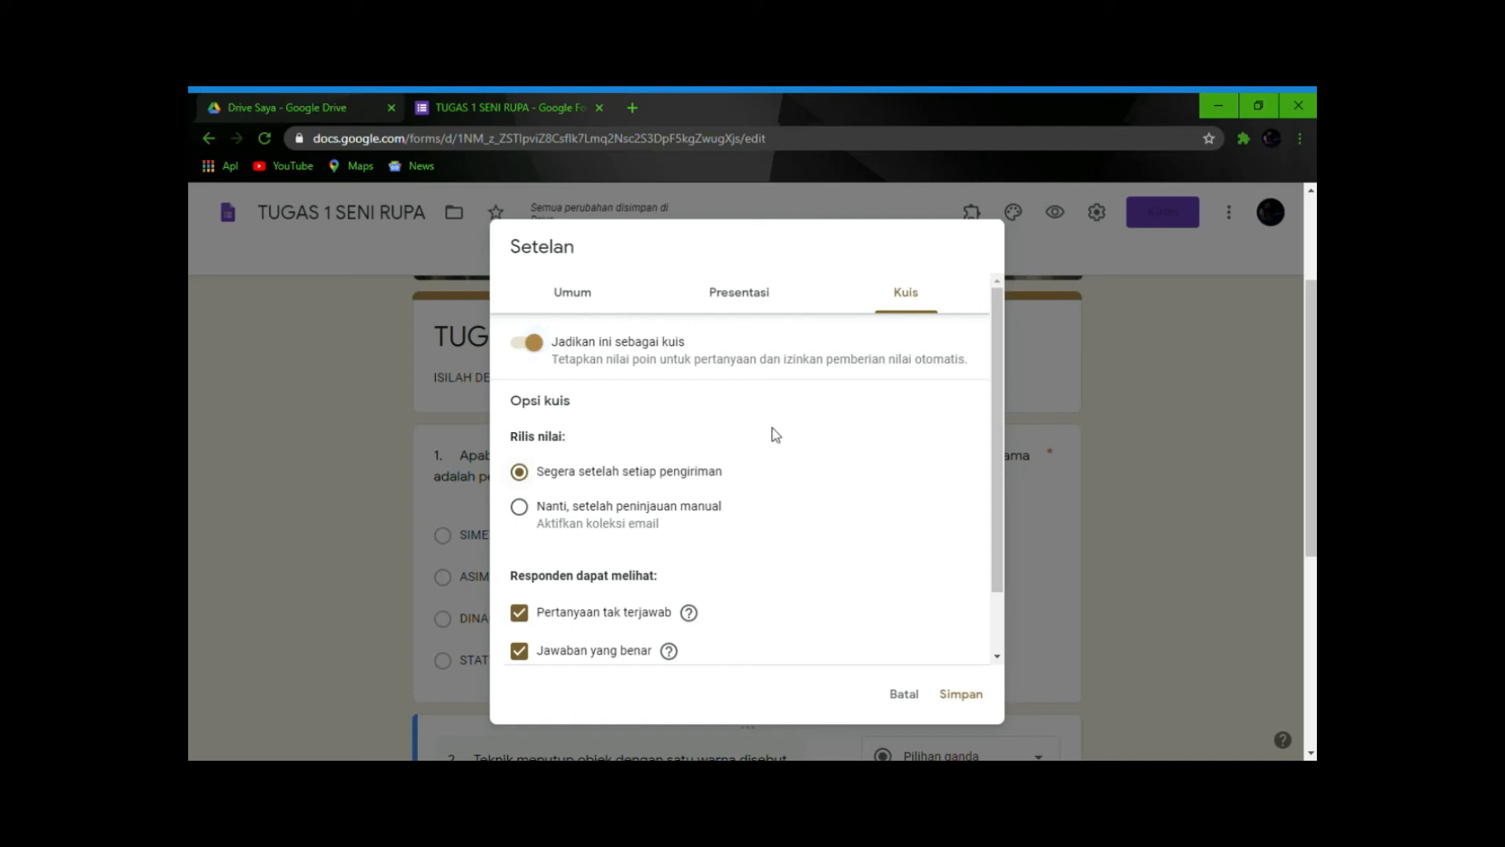
{"action": "left_click_drag", "start_coordinate": [537, 471], "coordinate": [604, 471]}
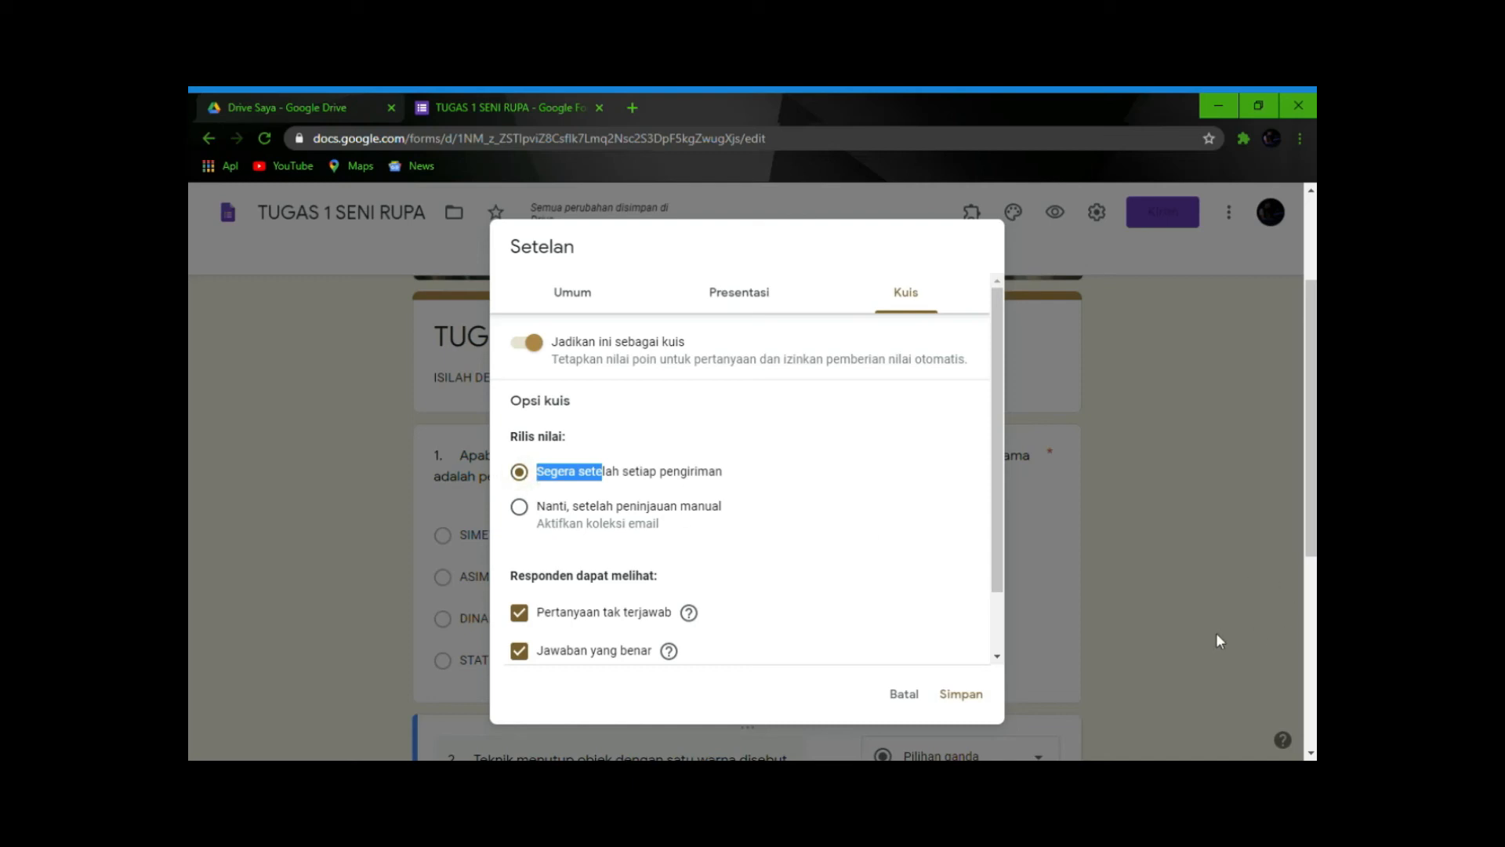
{"action": "left_click", "coordinate": [969, 700]}
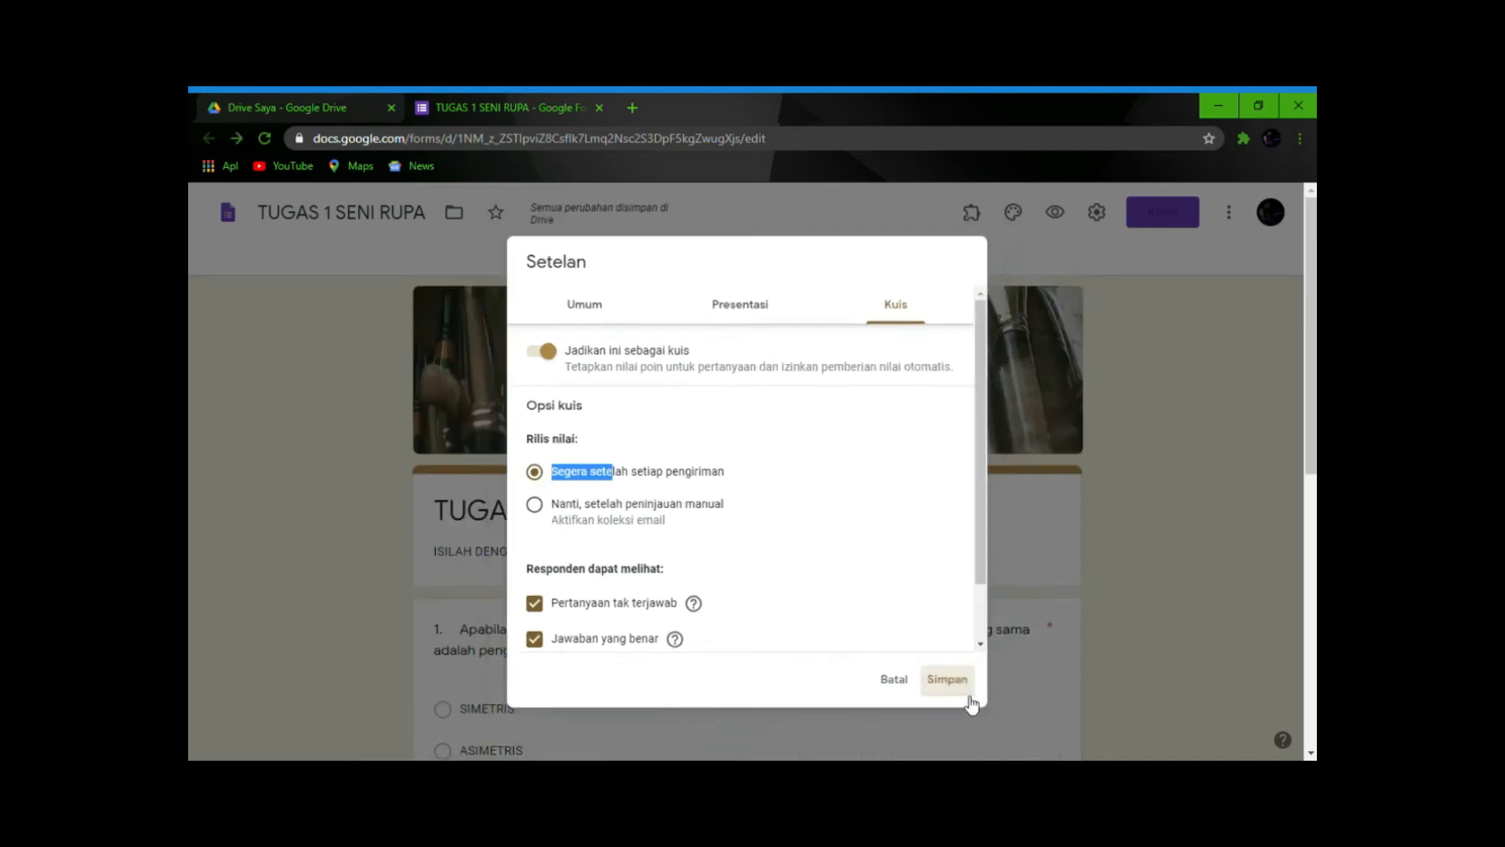
{"action": "scroll", "coordinate": [970, 689], "scroll_direction": "down", "scroll_amount": 7}
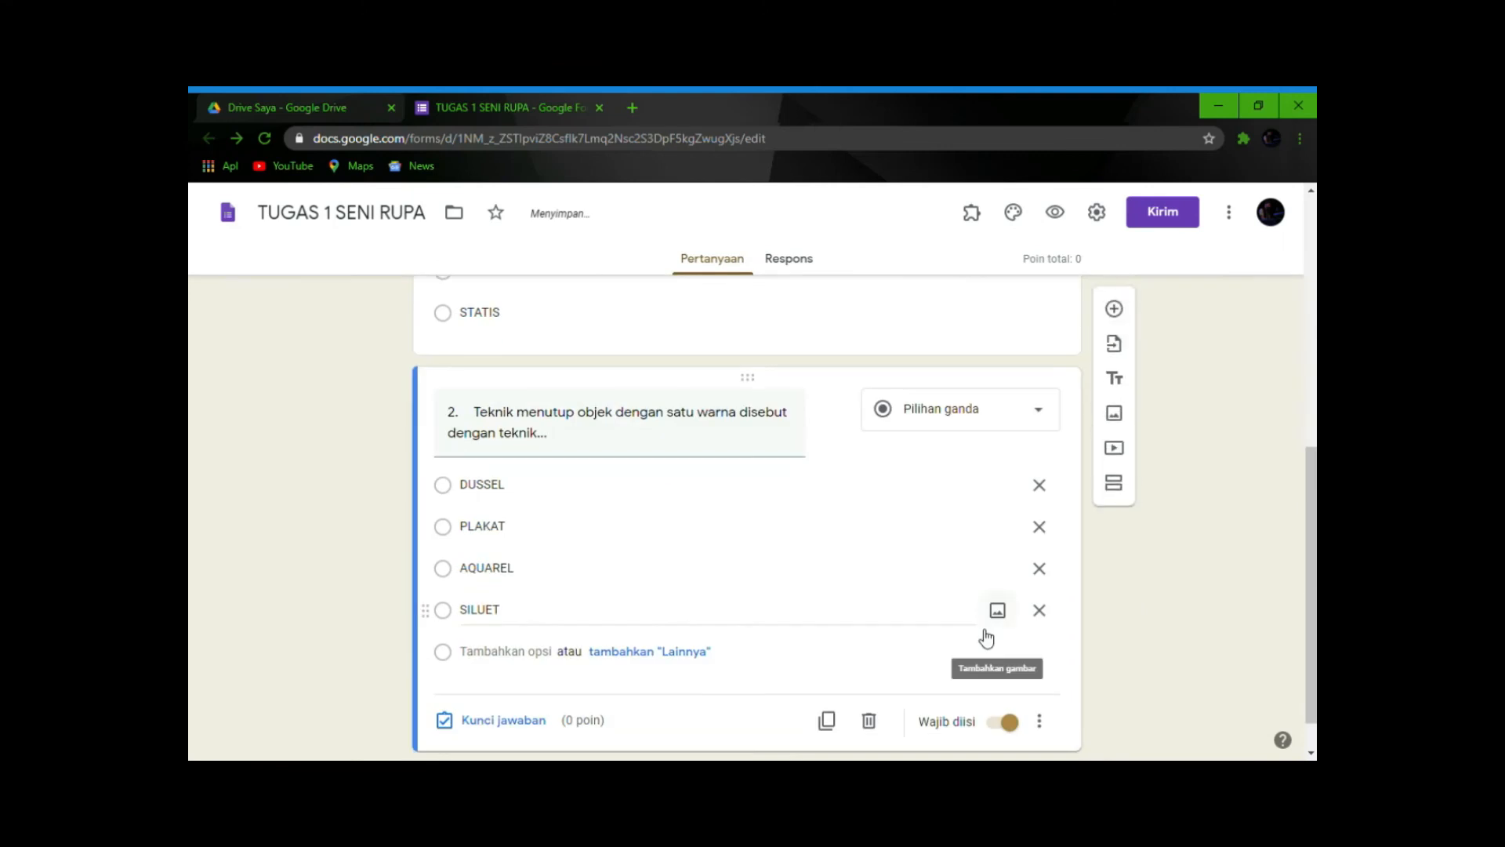
{"action": "scroll", "coordinate": [1069, 608], "scroll_direction": "up", "scroll_amount": 8}
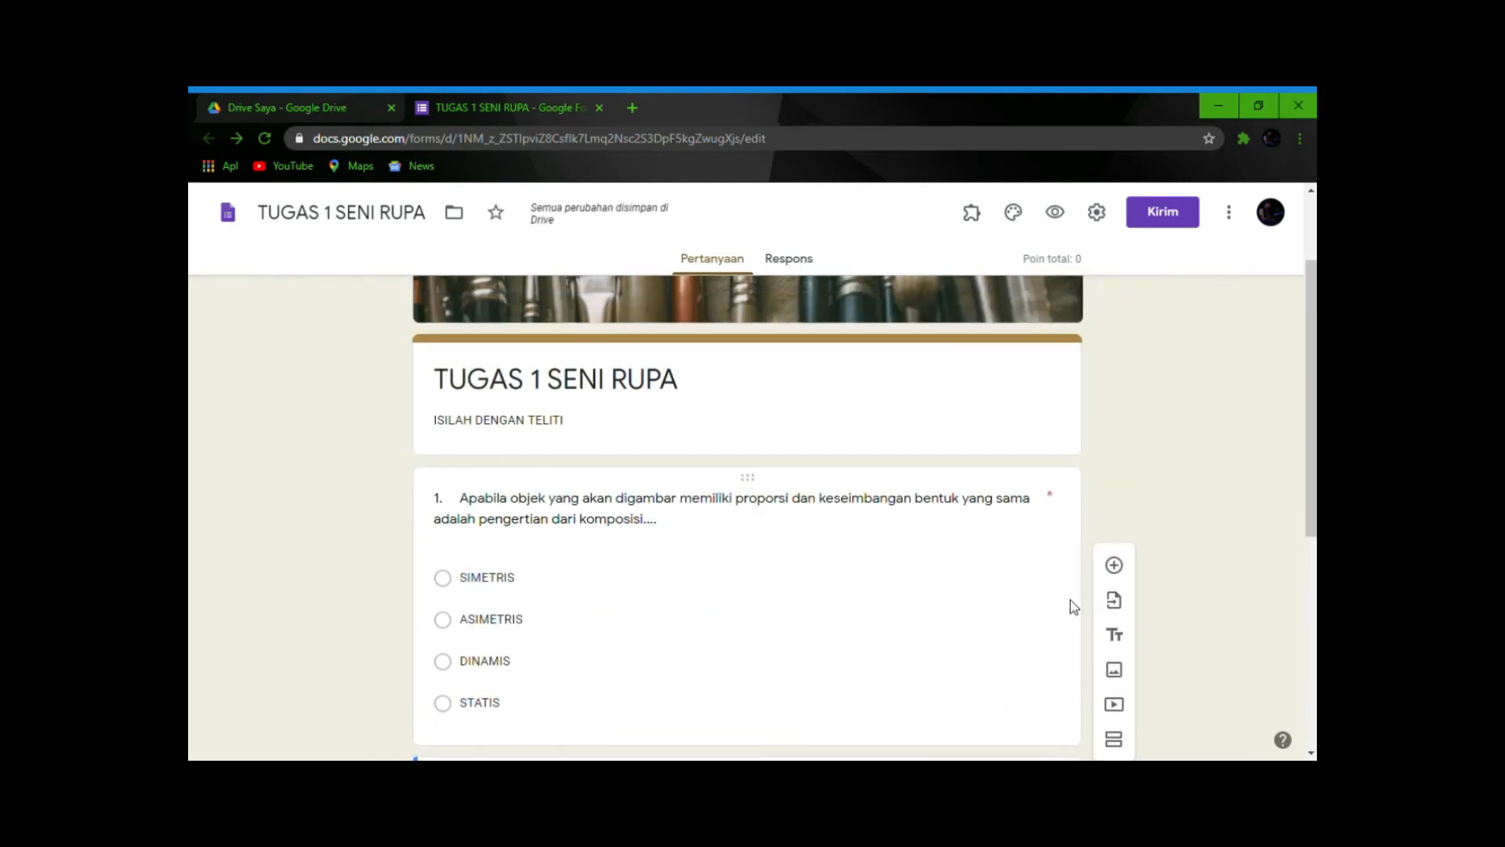
{"action": "scroll", "coordinate": [1101, 585], "scroll_direction": "down", "scroll_amount": 5}
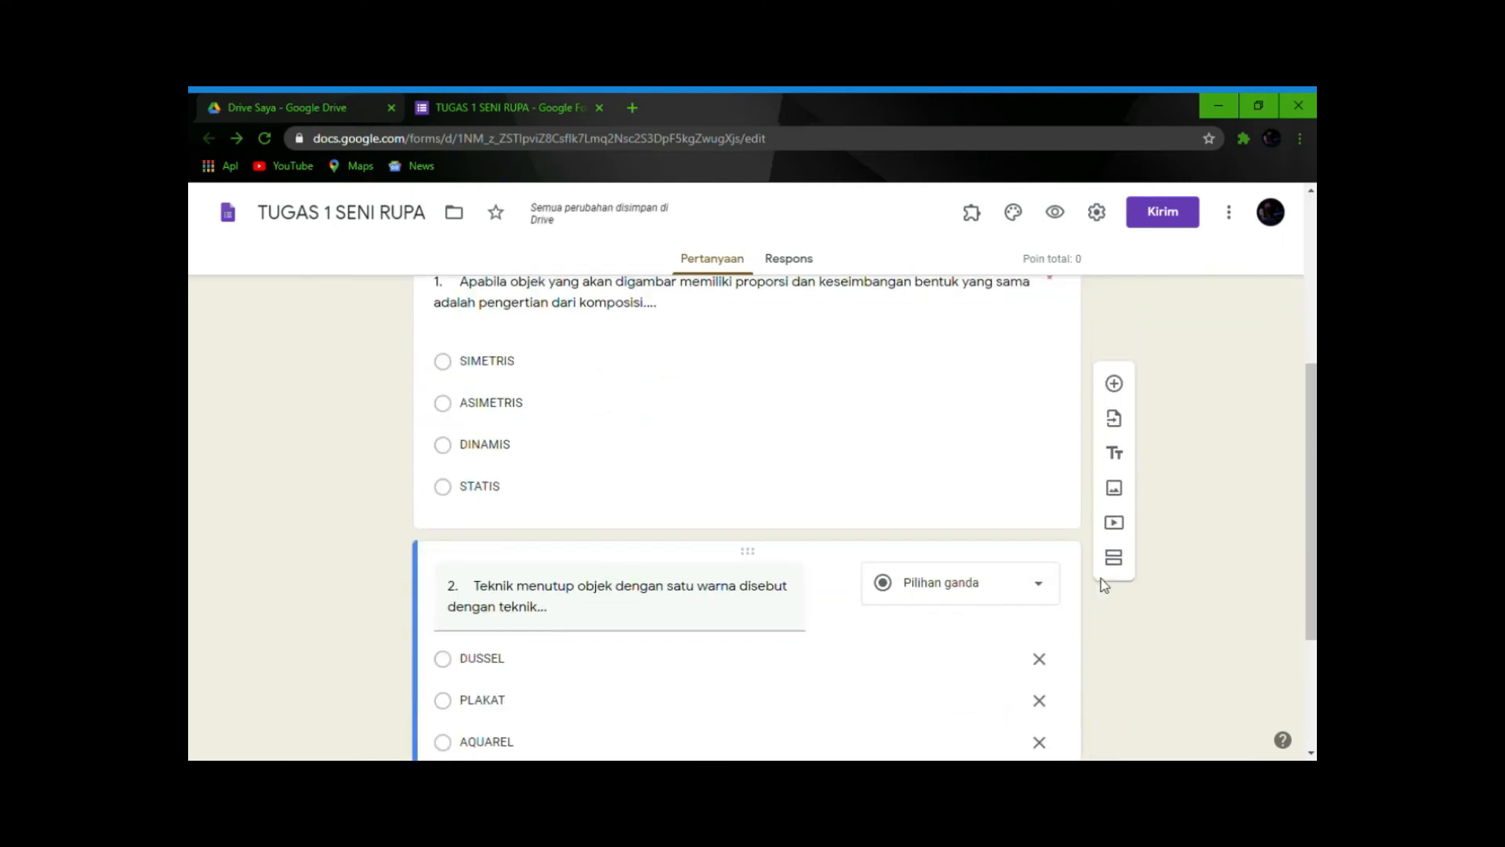
{"action": "scroll", "coordinate": [1101, 585], "scroll_direction": "up", "scroll_amount": 1}
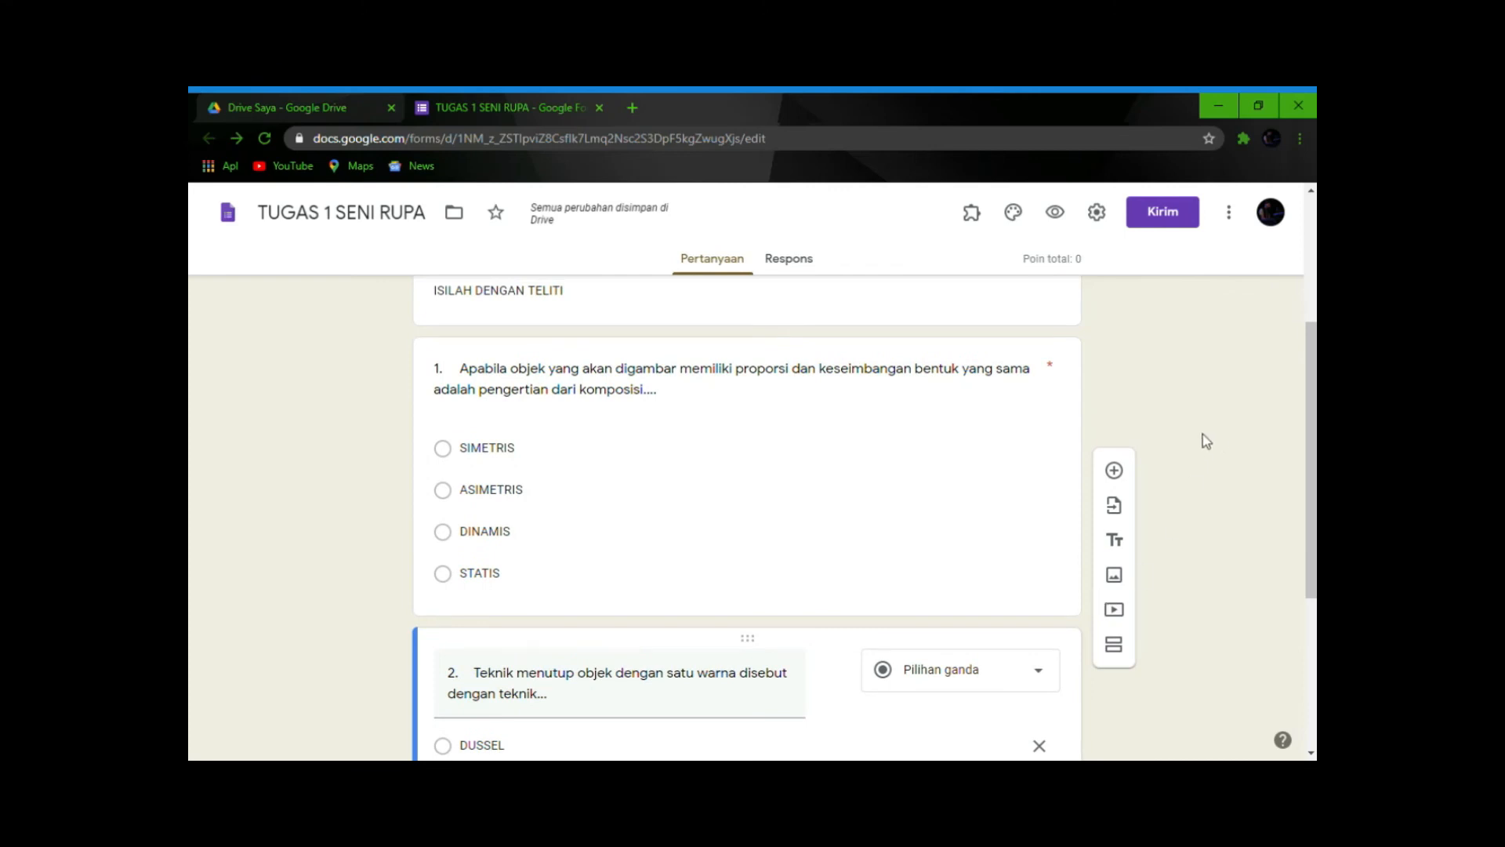
- Set question 1's answer key to SIMETRIS with a value of 50 points and finish editing the key
{"action": "left_click", "coordinate": [698, 459]}
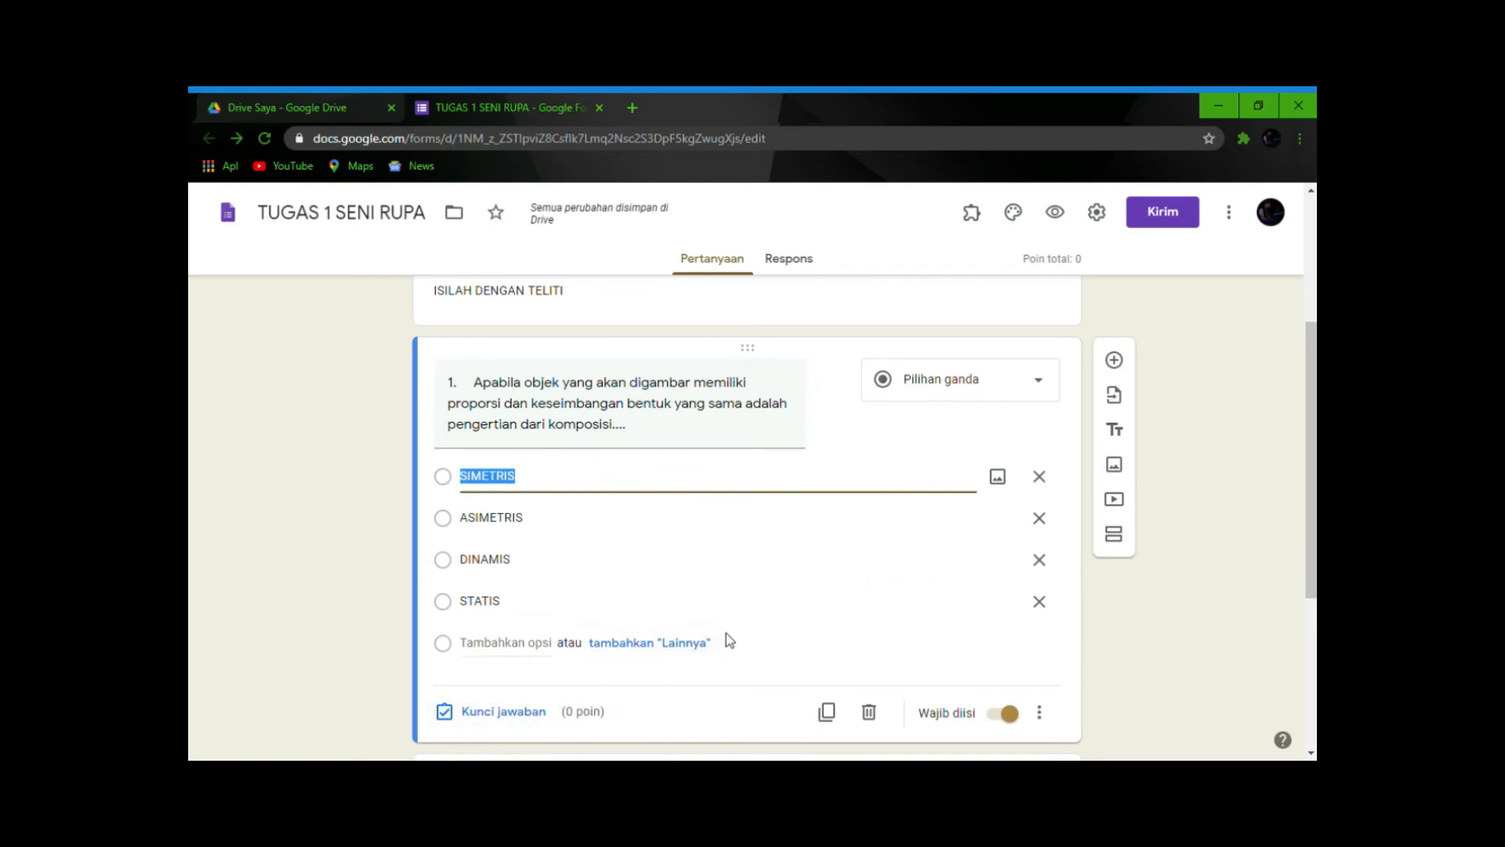
{"action": "left_click", "coordinate": [502, 714]}
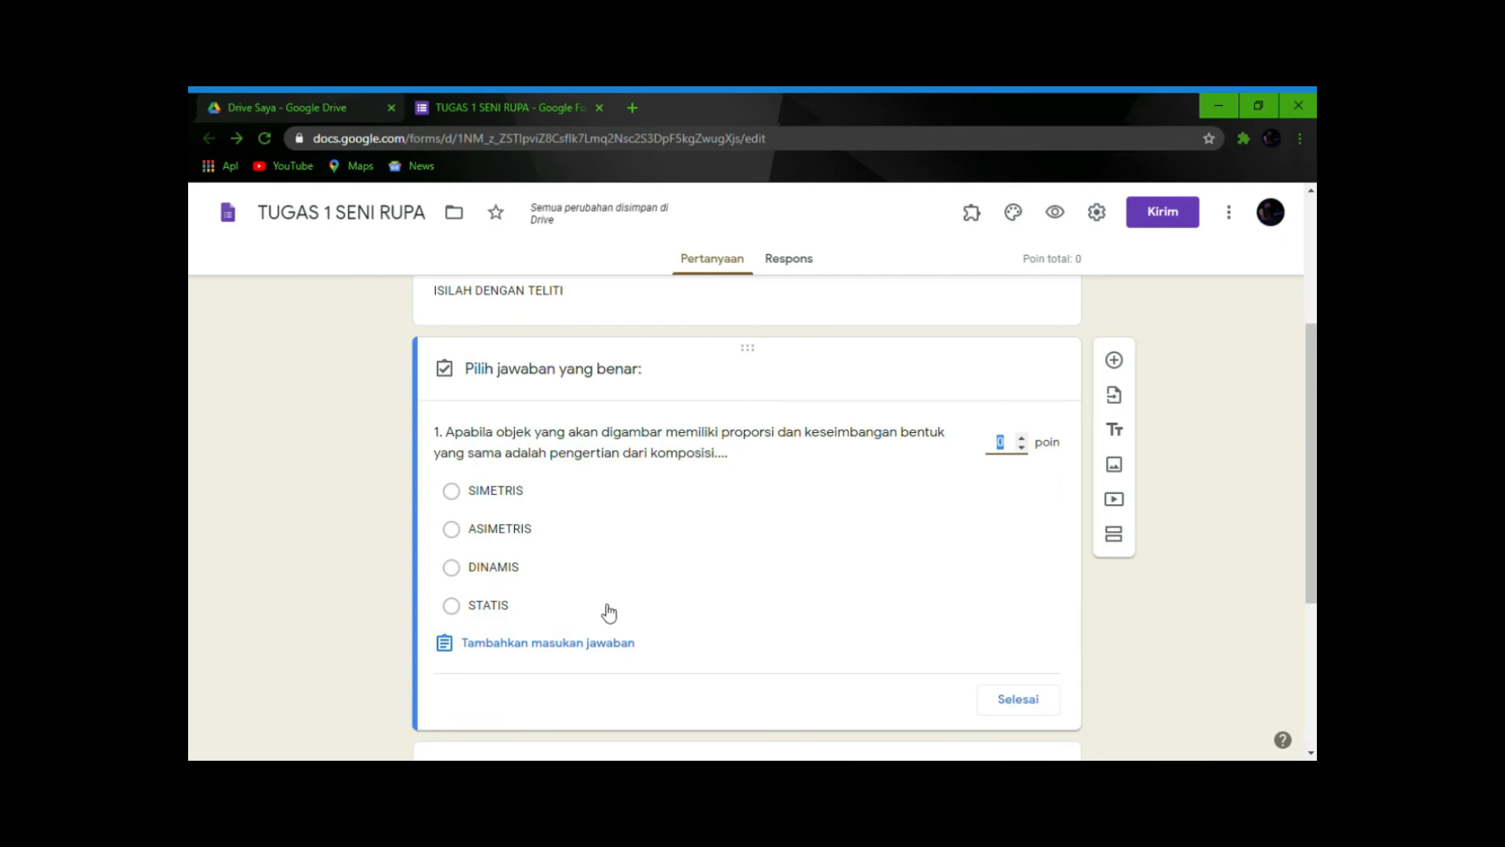
{"action": "type", "text": "50"}
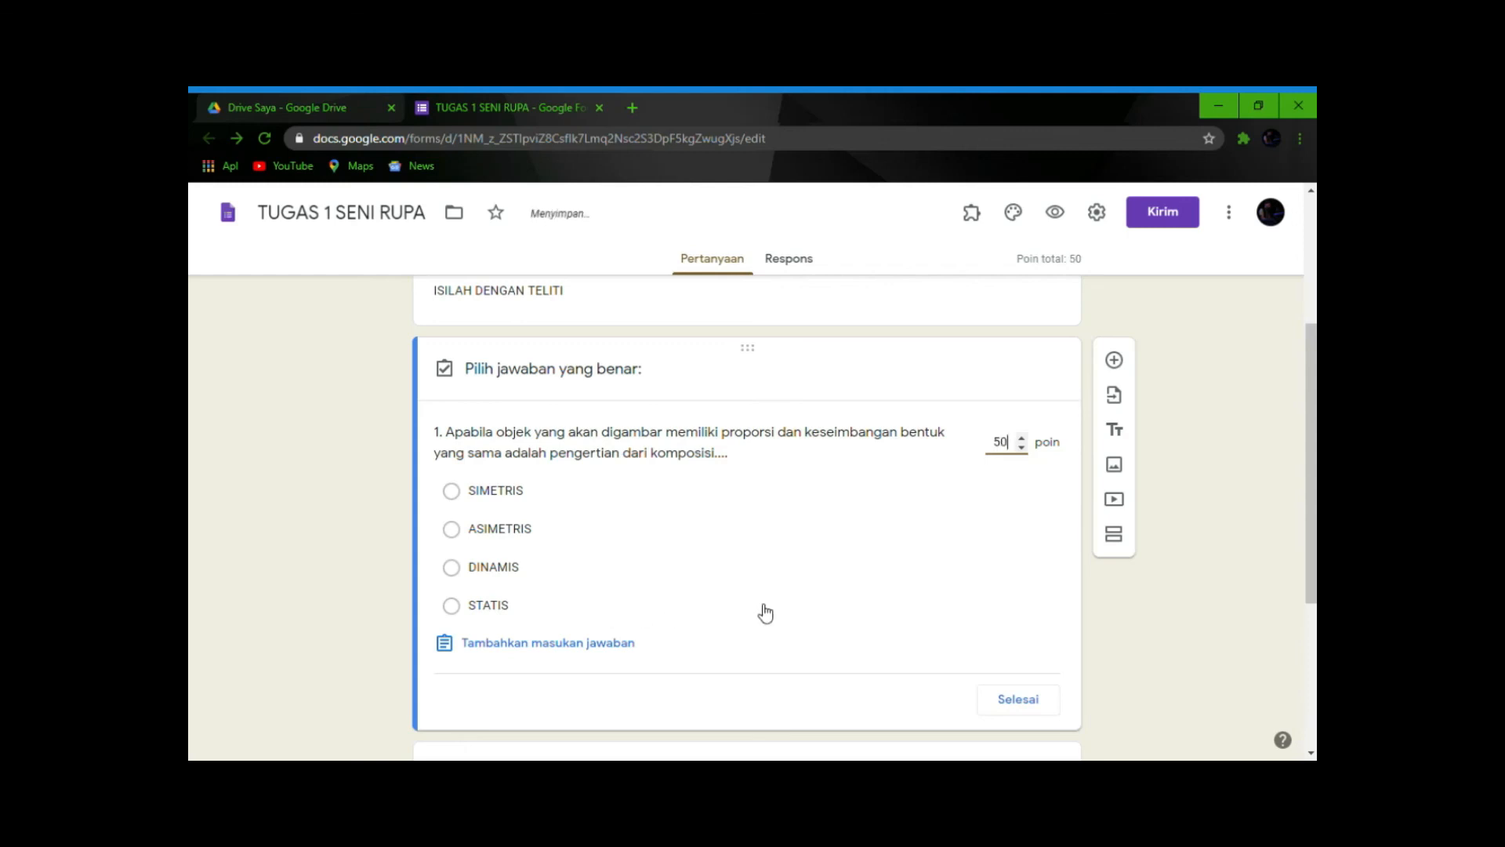
{"action": "left_click", "coordinate": [875, 559]}
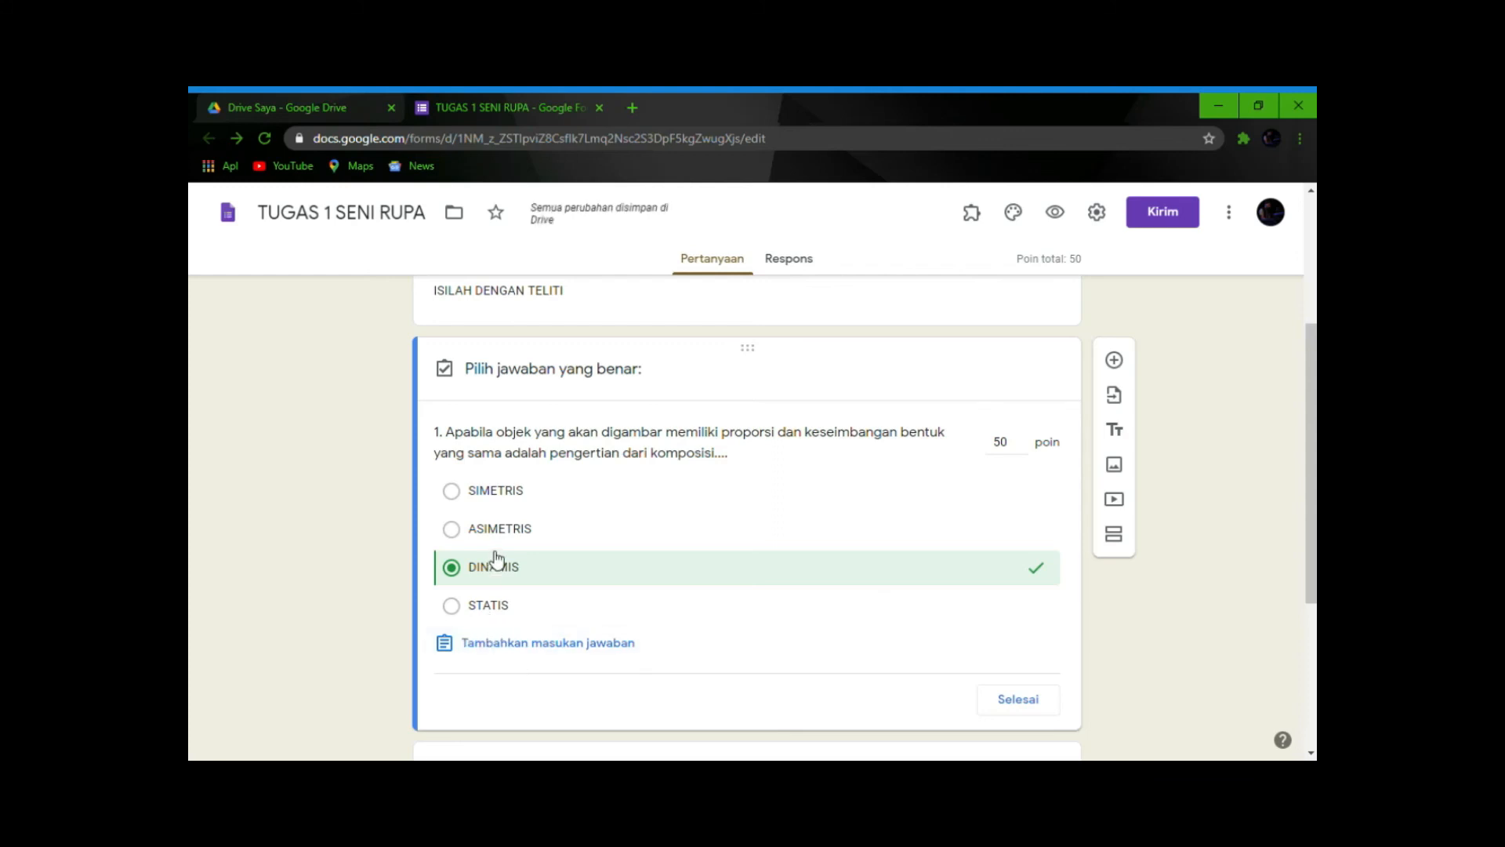
{"action": "left_click", "coordinate": [452, 494]}
{"action": "left_click", "coordinate": [452, 567]}
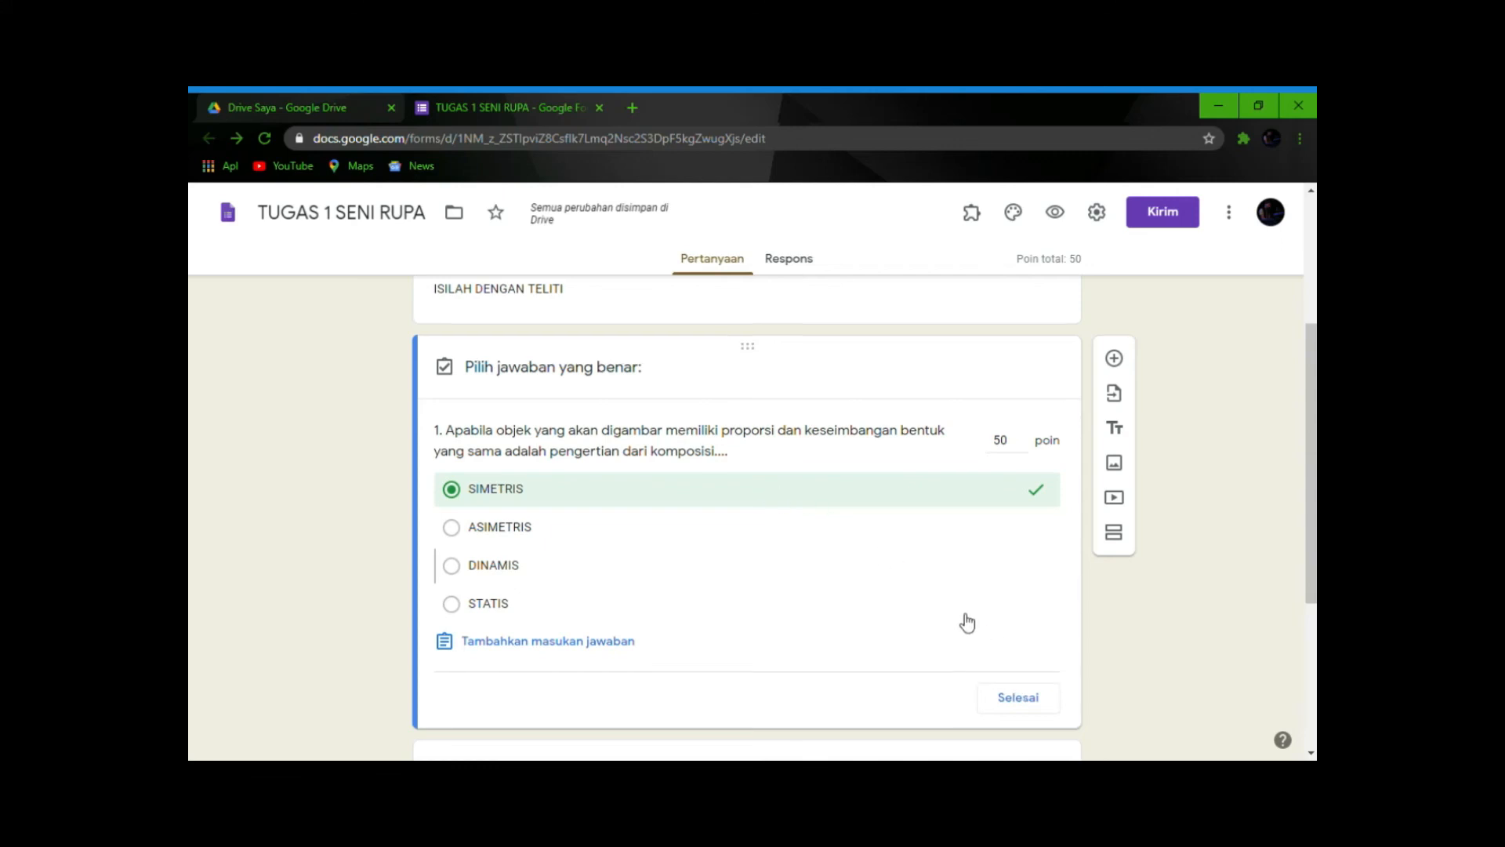
{"action": "scroll", "coordinate": [964, 622], "scroll_direction": "down", "scroll_amount": 2}
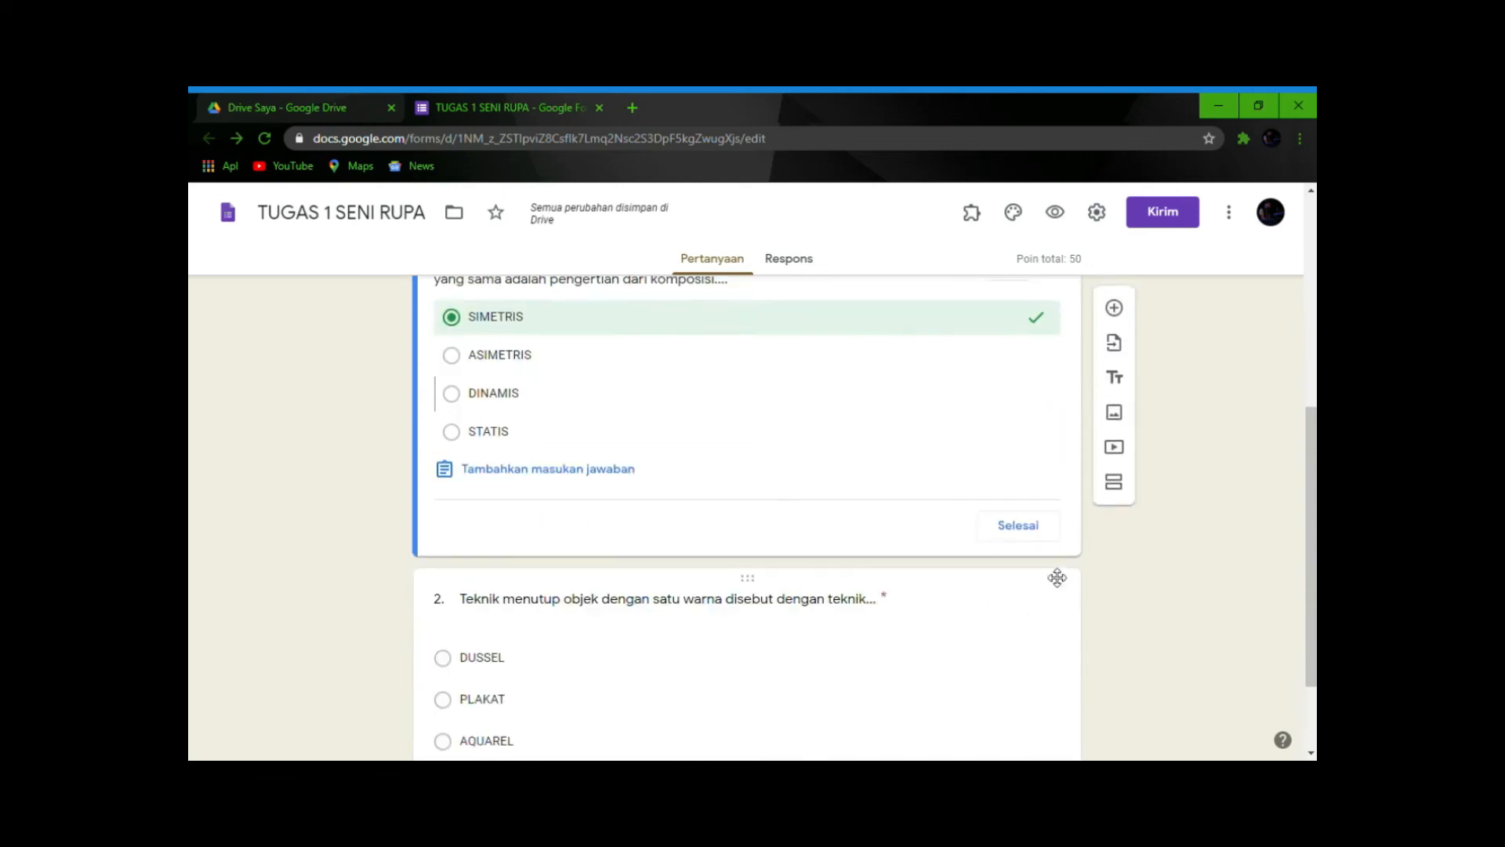
{"action": "left_click", "coordinate": [1032, 532]}
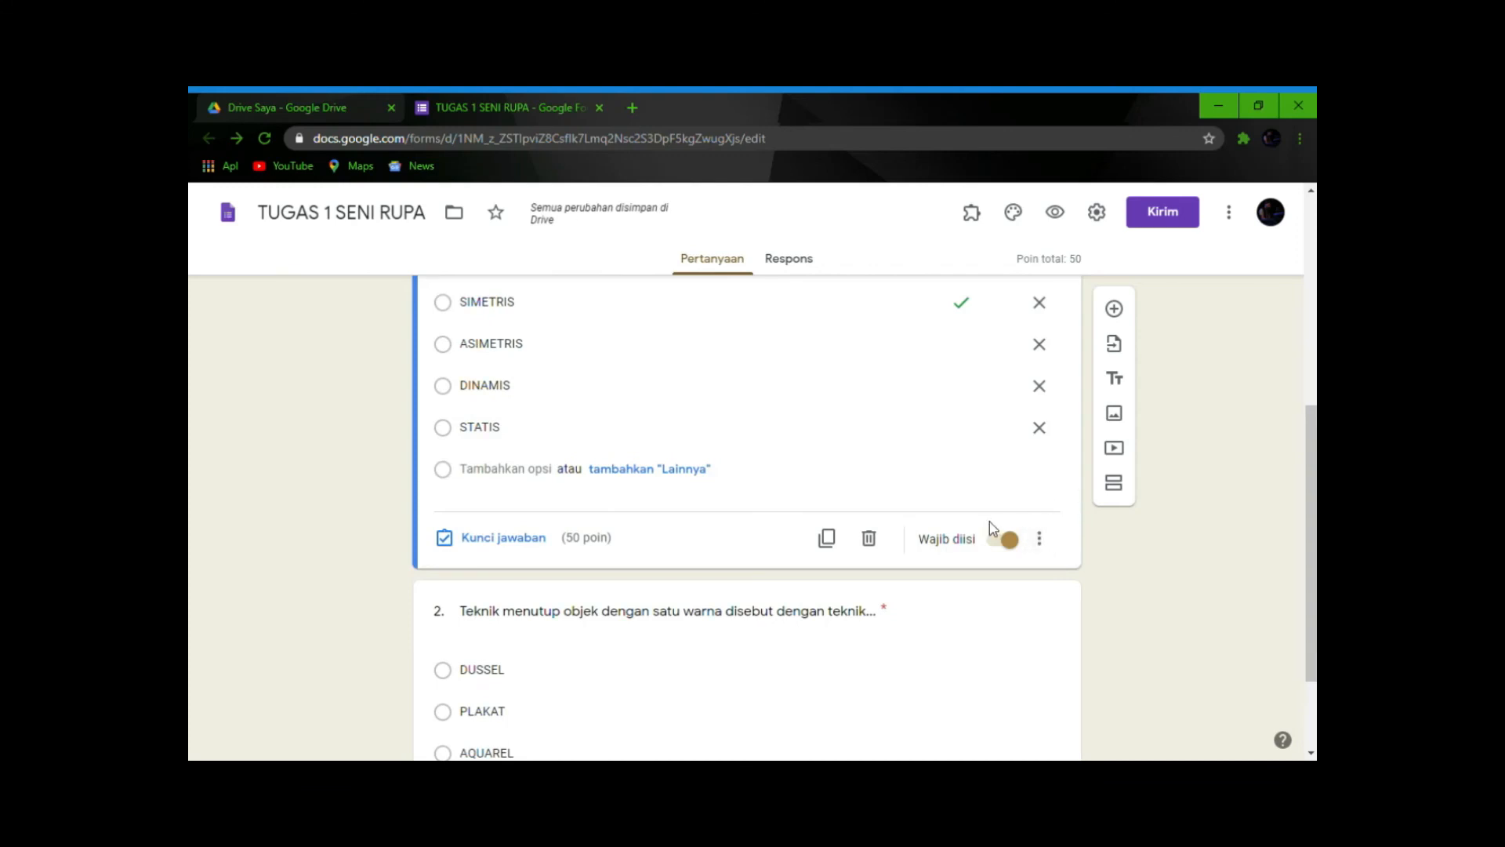
- Set question 2's answer key to SILUET with a value of 50 points and finish editing the key
{"action": "scroll", "coordinate": [941, 541], "scroll_direction": "down", "scroll_amount": 2}
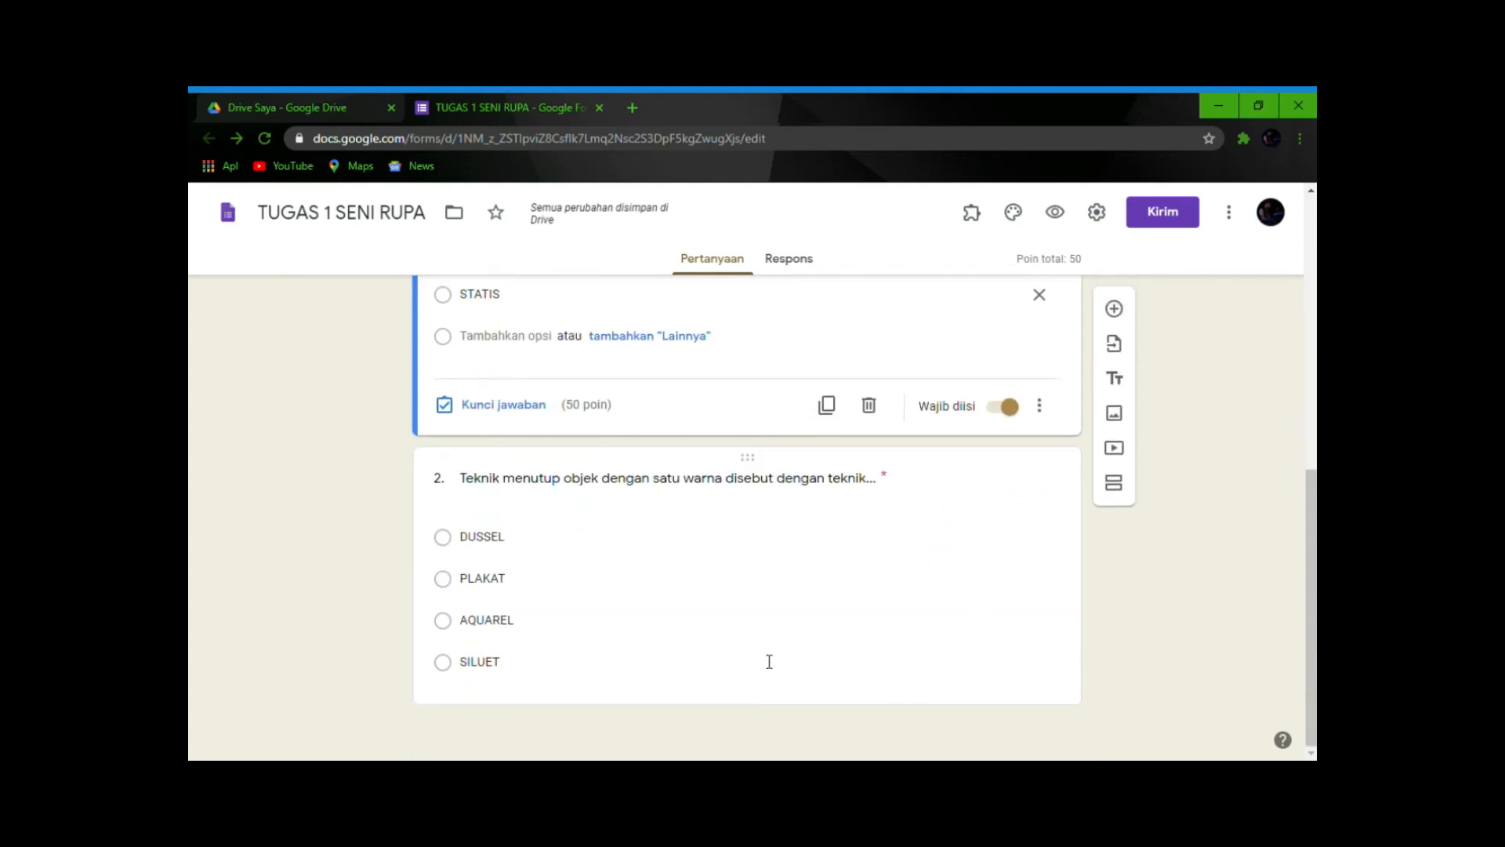
{"action": "left_click", "coordinate": [772, 619]}
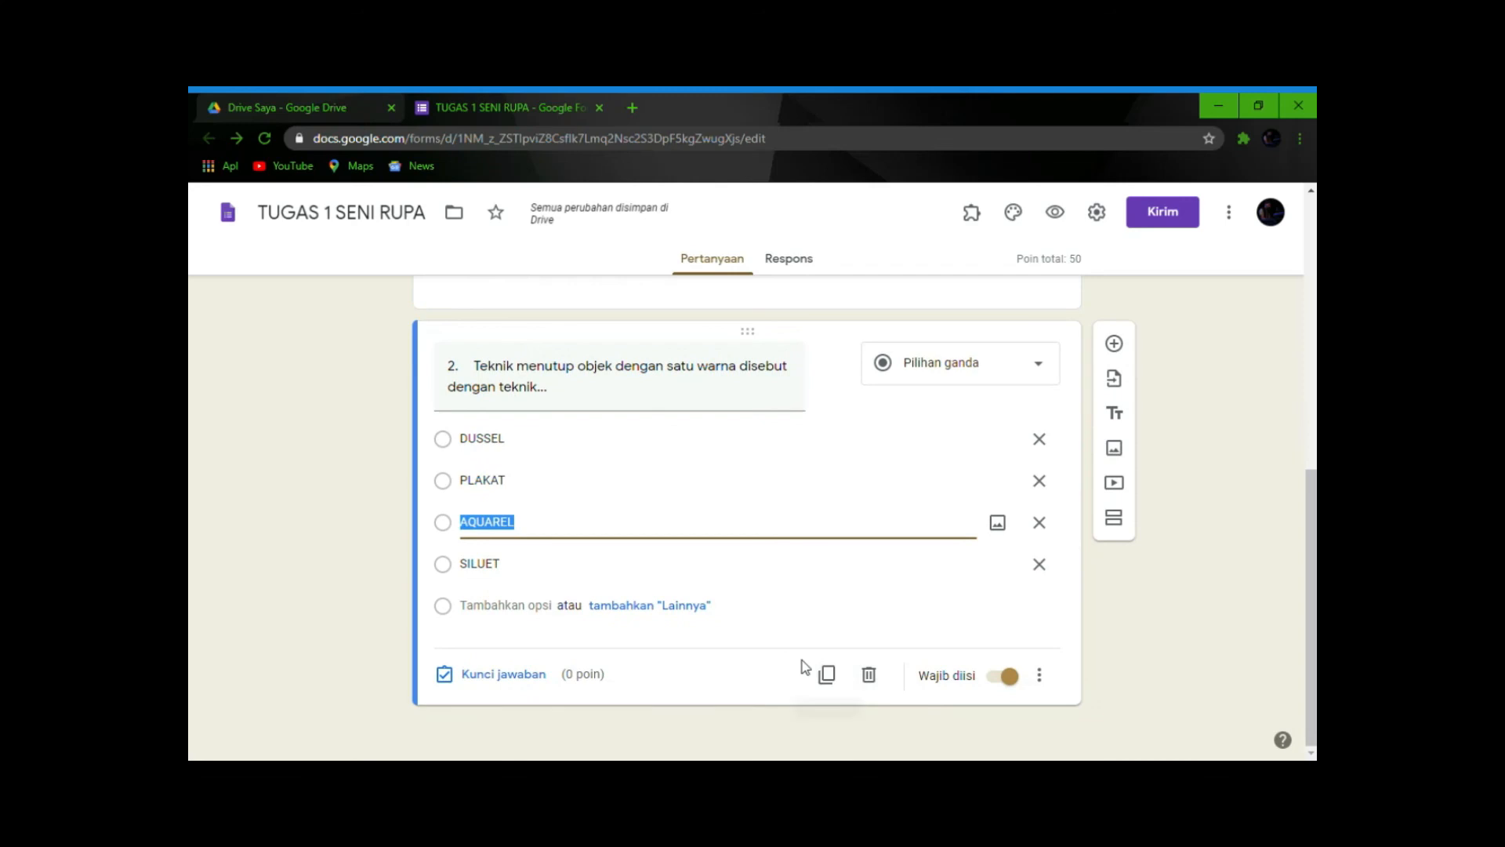
{"action": "left_click", "coordinate": [504, 674]}
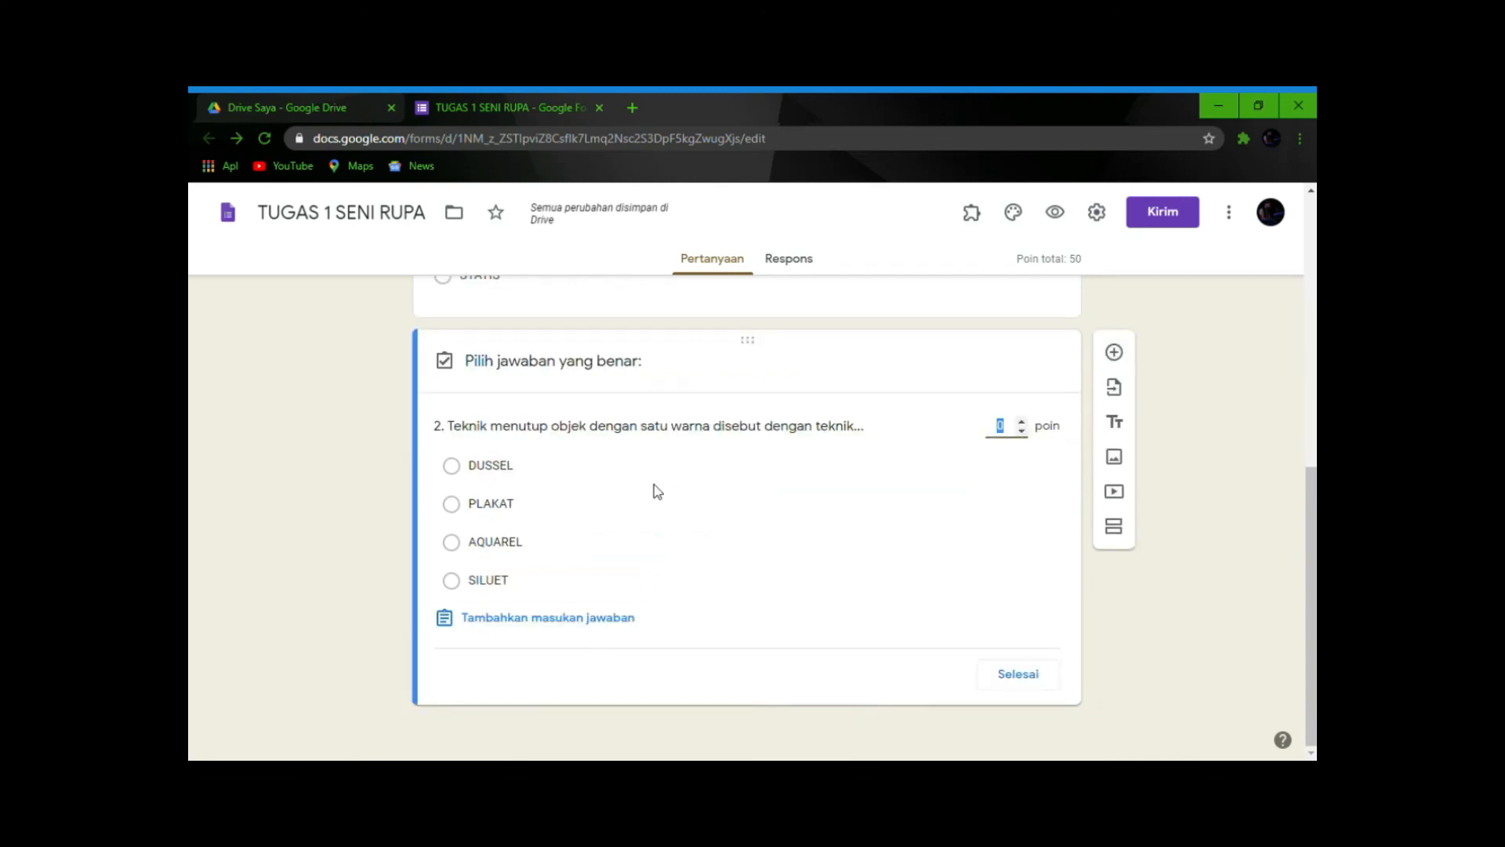
{"action": "type", "text": "50"}
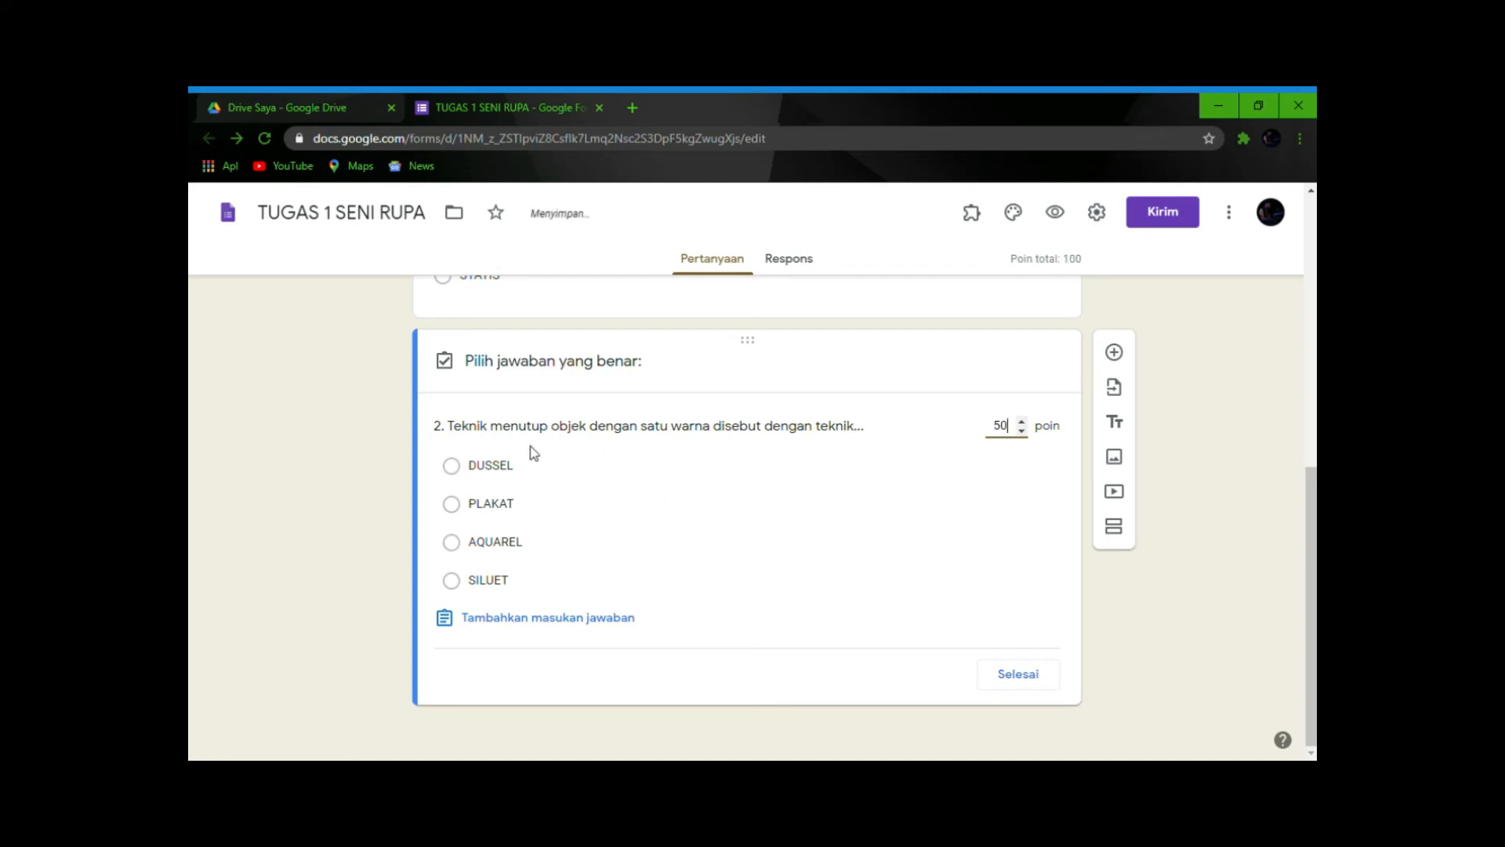
{"action": "left_click", "coordinate": [461, 584]}
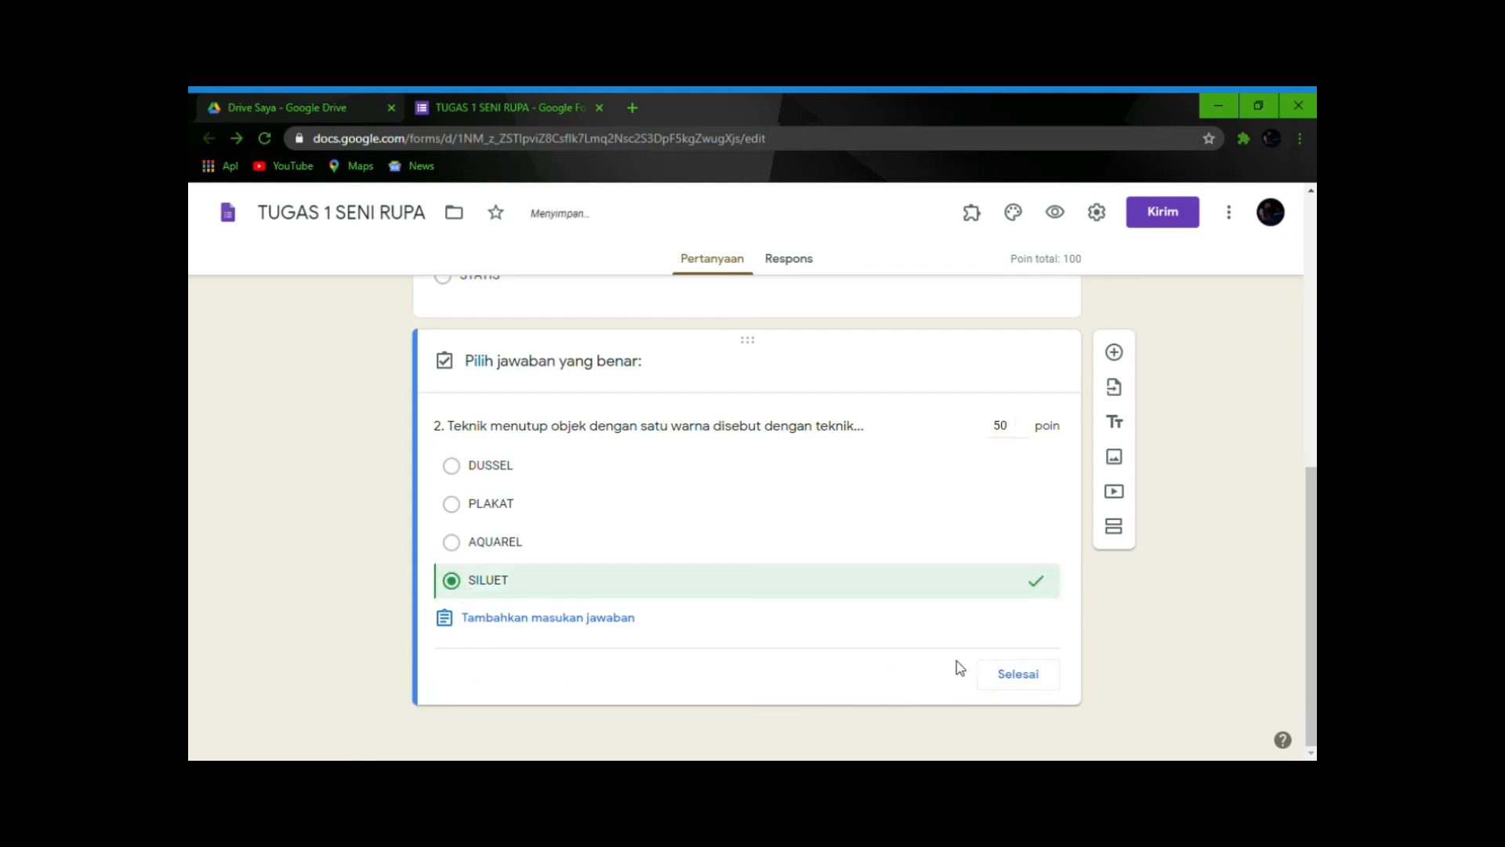
{"action": "left_click", "coordinate": [1018, 674]}
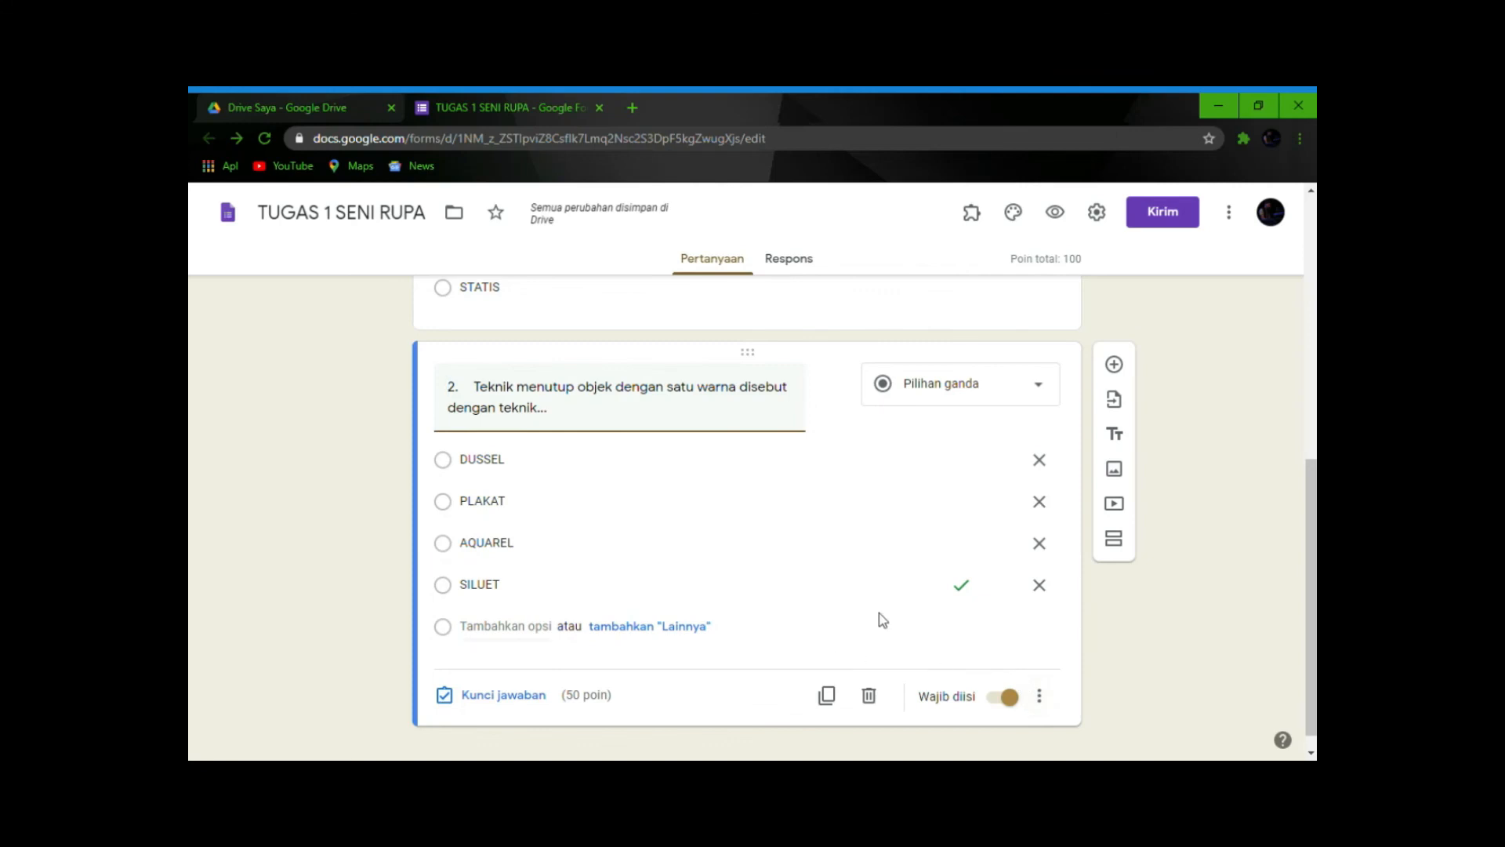
- Look over both questions in the editor and in the respondent preview of the form, and close the preview
{"action": "scroll", "coordinate": [1066, 549], "scroll_direction": "up", "scroll_amount": 3}
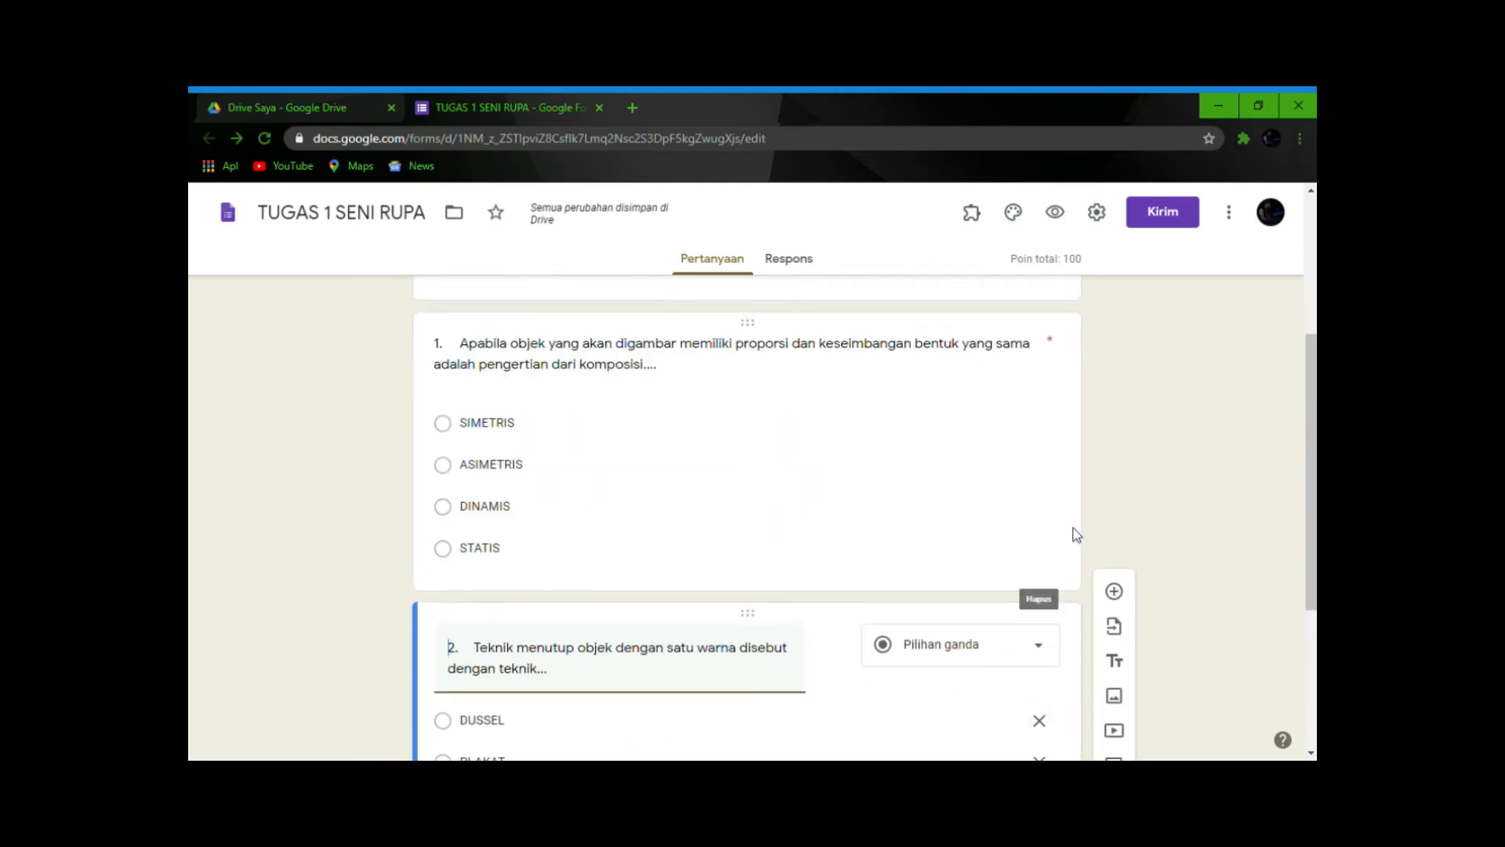
{"action": "scroll", "coordinate": [854, 513], "scroll_direction": "up", "scroll_amount": 1}
{"action": "scroll", "coordinate": [925, 537], "scroll_direction": "down", "scroll_amount": 5}
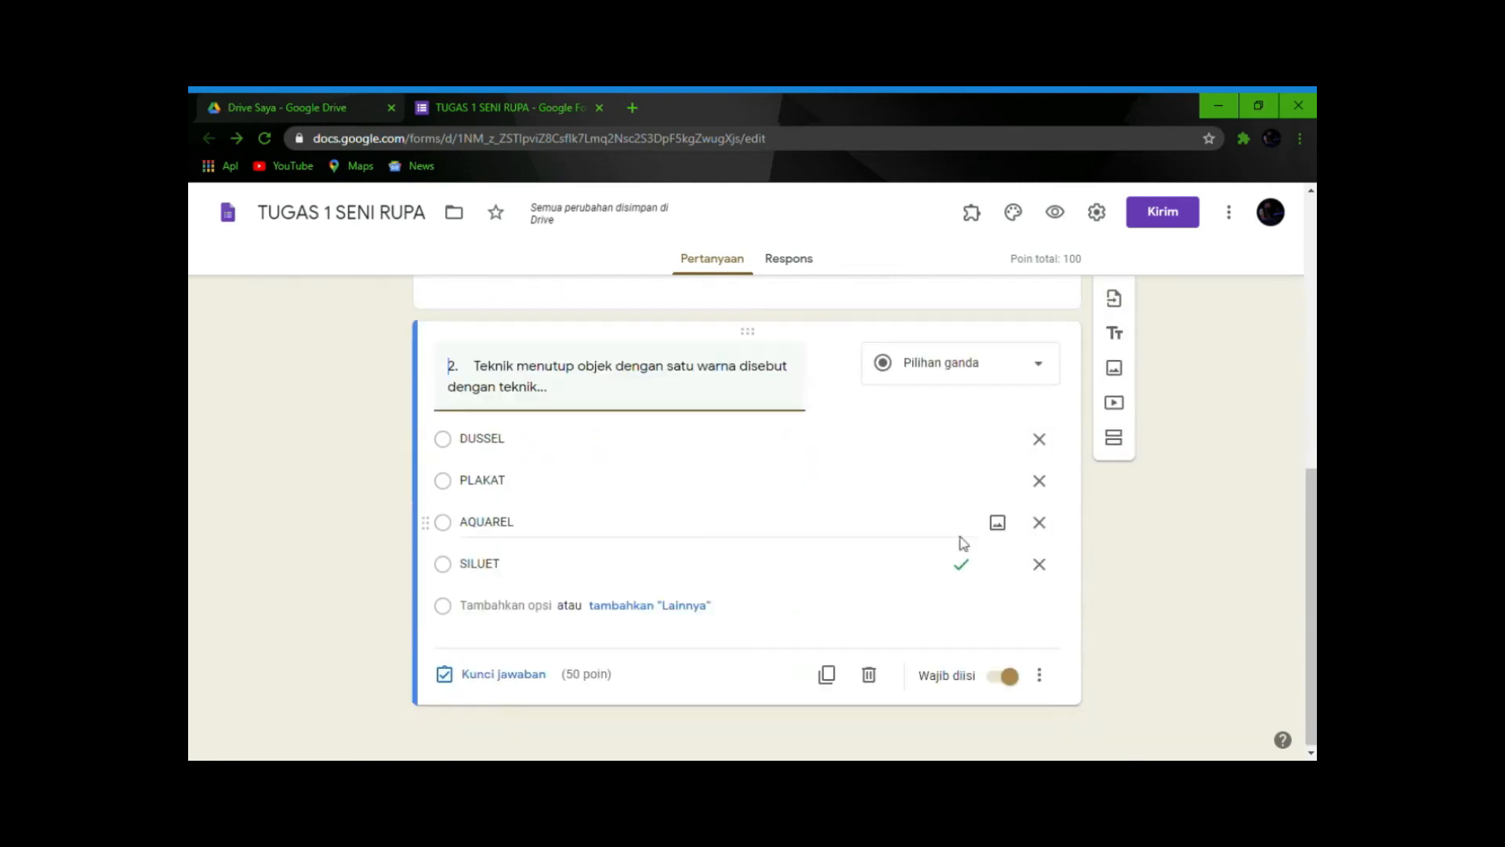
{"action": "scroll", "coordinate": [941, 565], "scroll_direction": "up", "scroll_amount": 6}
{"action": "scroll", "coordinate": [803, 595], "scroll_direction": "down", "scroll_amount": 5}
{"action": "scroll", "coordinate": [1019, 549], "scroll_direction": "up", "scroll_amount": 5}
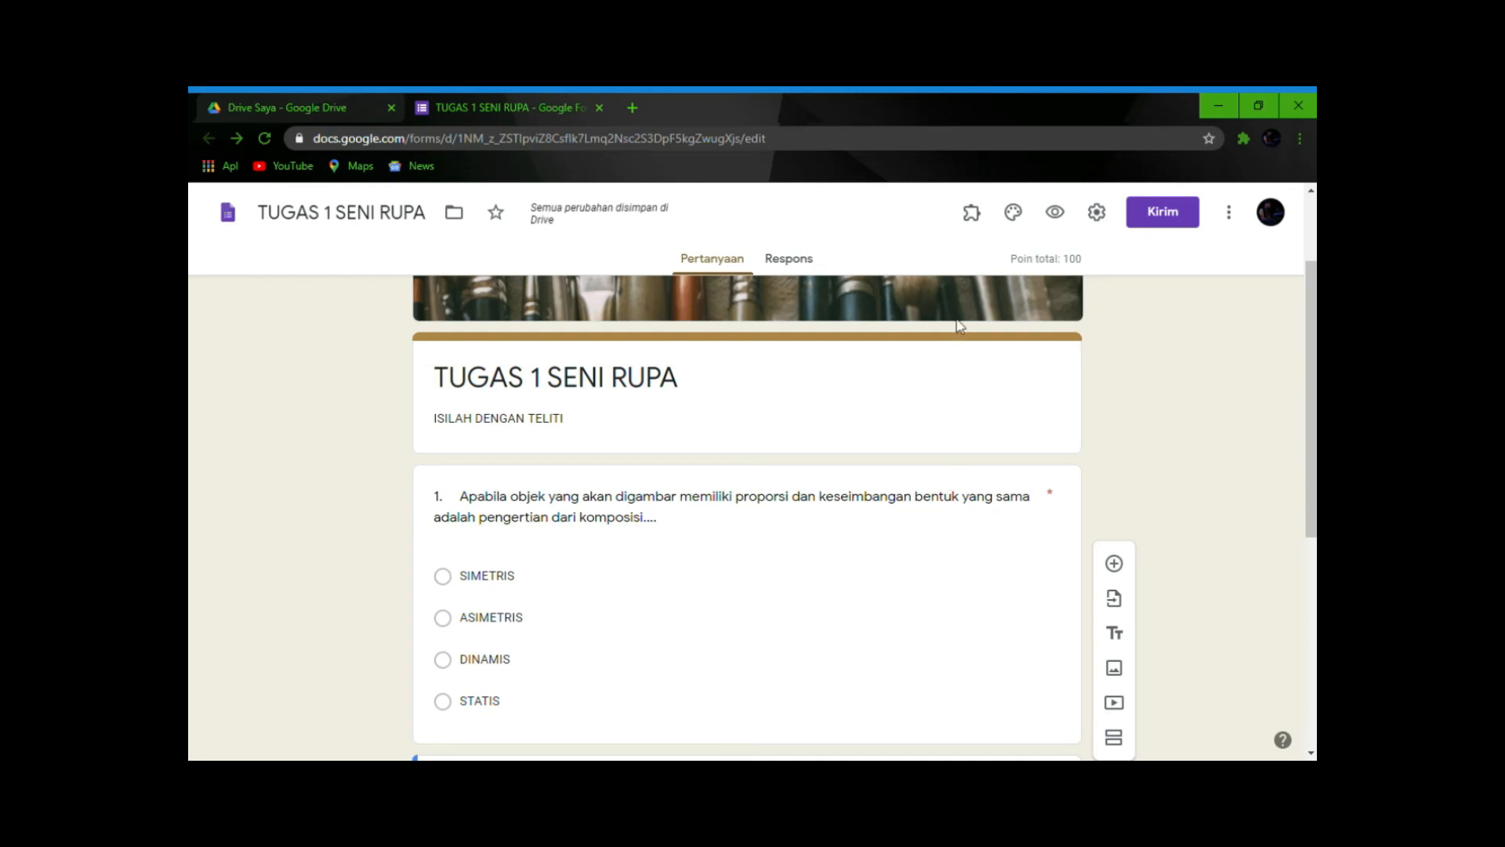
{"action": "left_click", "coordinate": [1056, 213]}
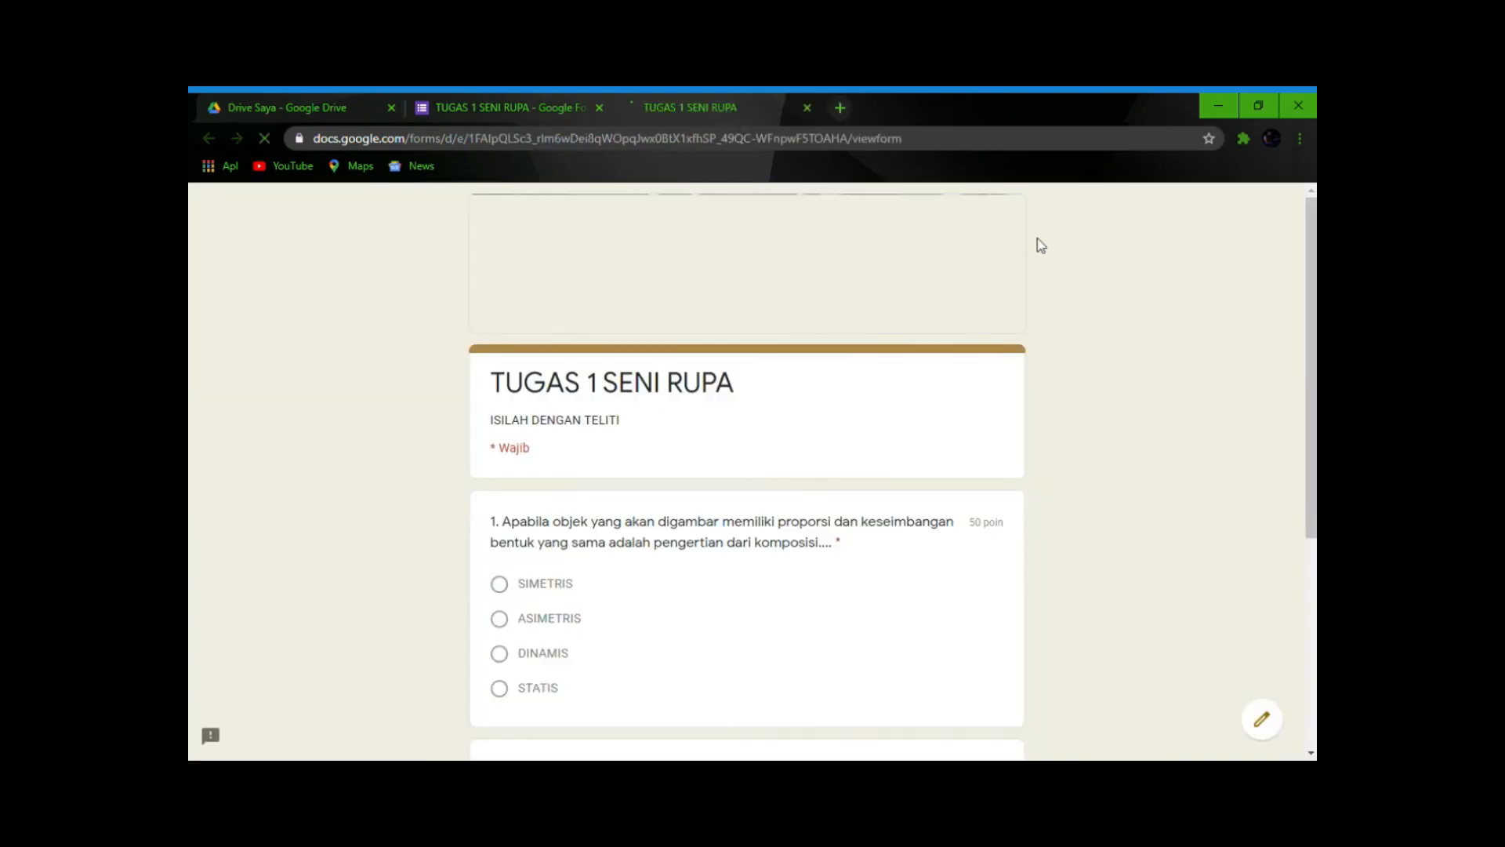
{"action": "scroll", "coordinate": [1005, 318], "scroll_direction": "down", "scroll_amount": 5}
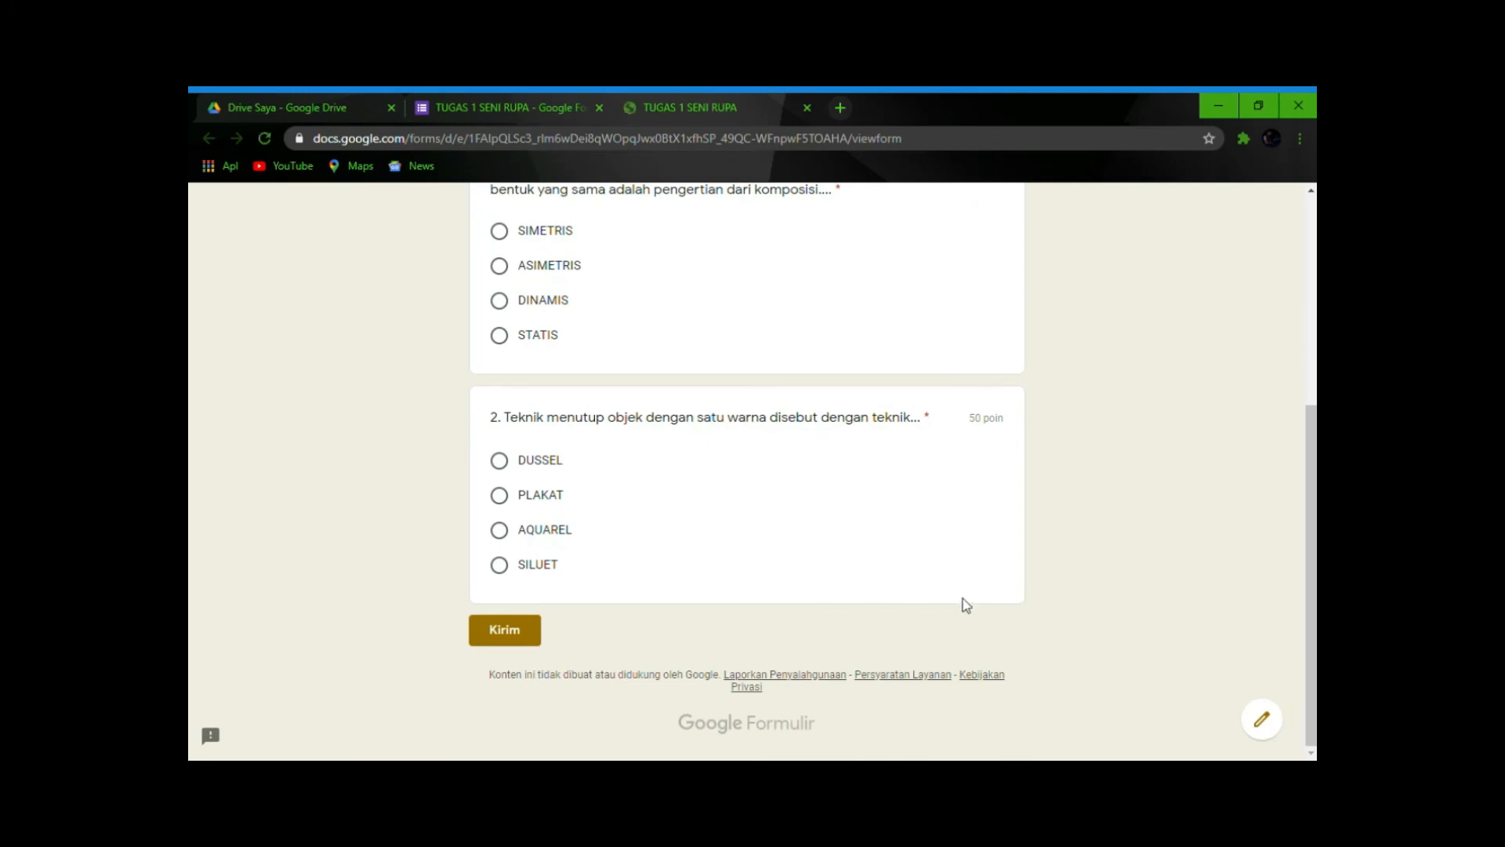
{"action": "scroll", "coordinate": [963, 599], "scroll_direction": "up", "scroll_amount": 7}
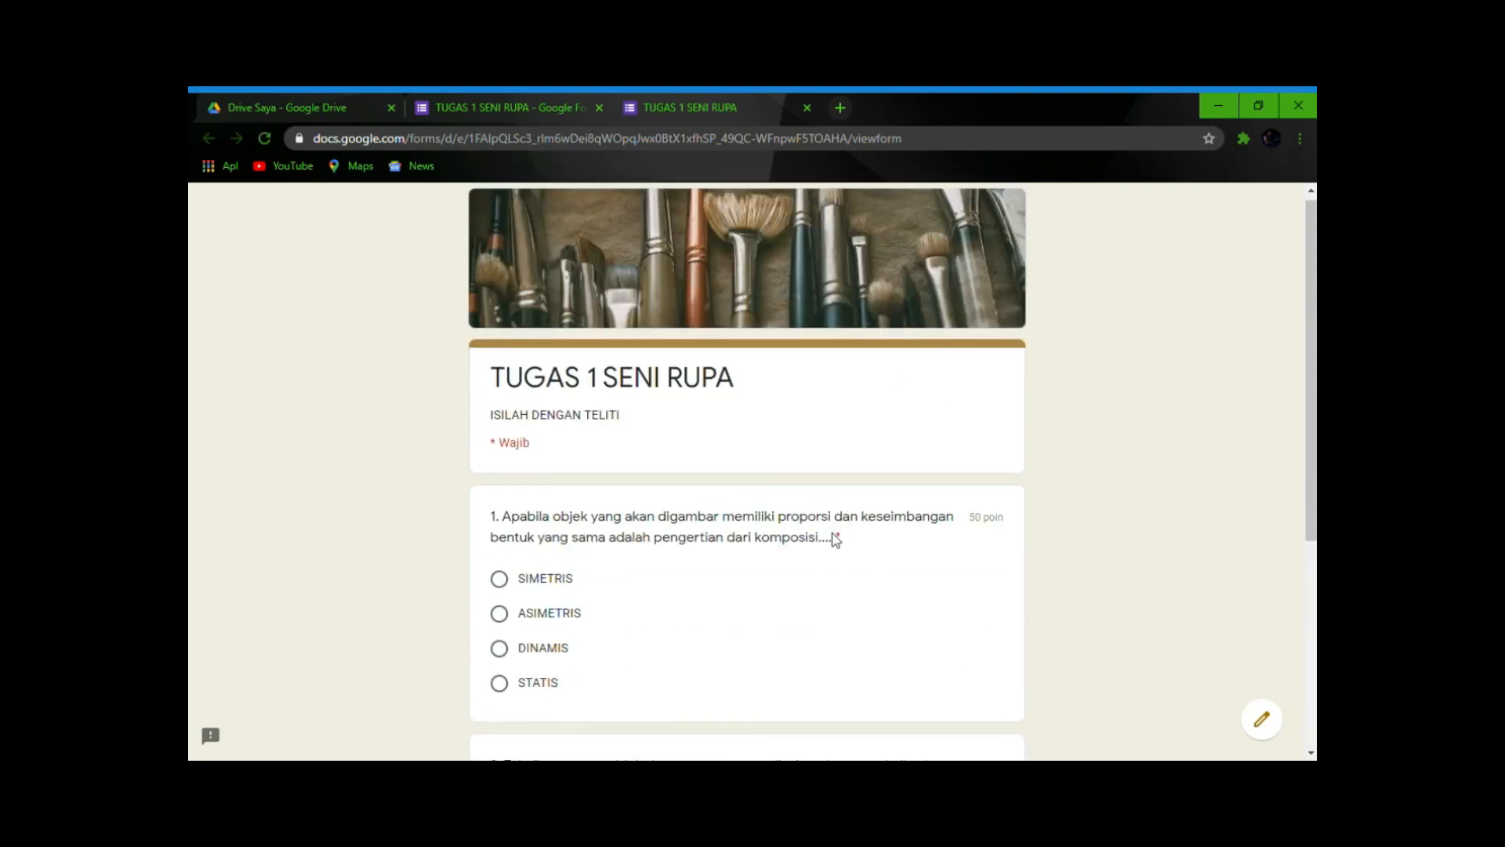
{"action": "scroll", "coordinate": [836, 539], "scroll_direction": "down", "scroll_amount": 3}
{"action": "scroll", "coordinate": [705, 548], "scroll_direction": "down", "scroll_amount": 1}
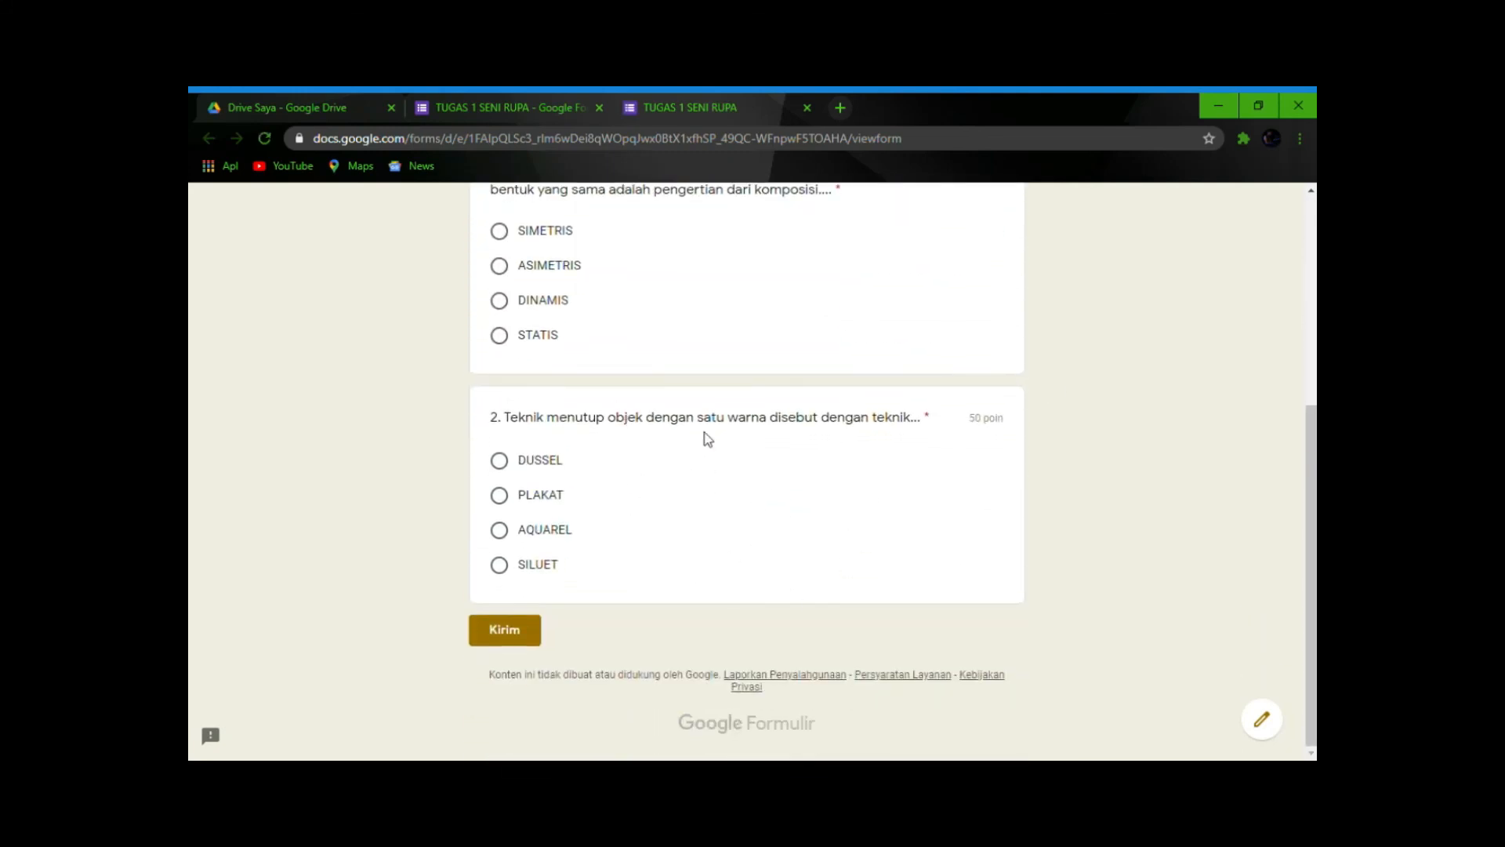
{"action": "scroll", "coordinate": [674, 424], "scroll_direction": "up", "scroll_amount": 2}
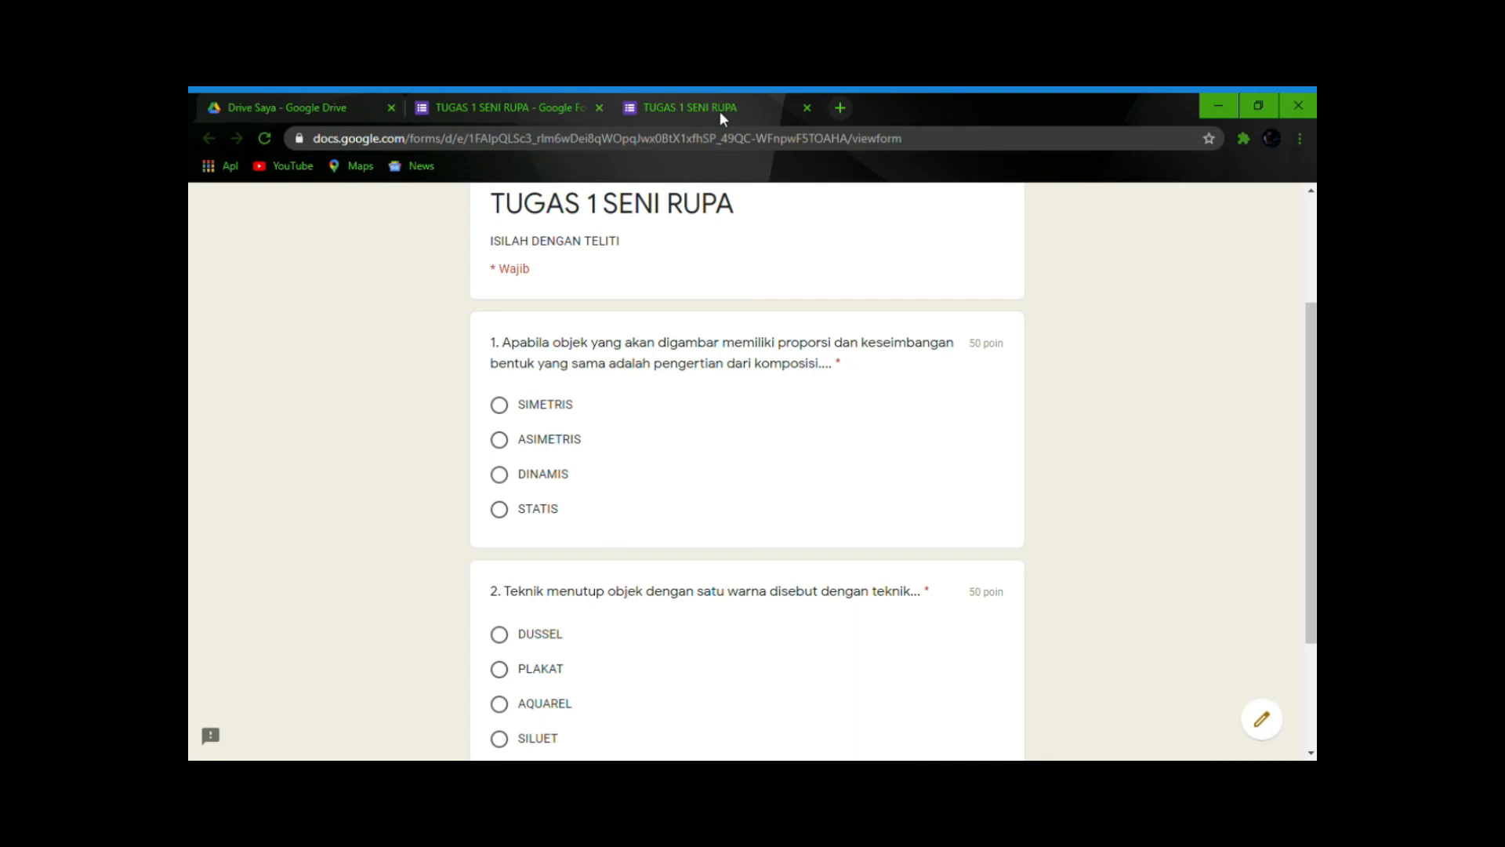
{"action": "left_click", "coordinate": [808, 107]}
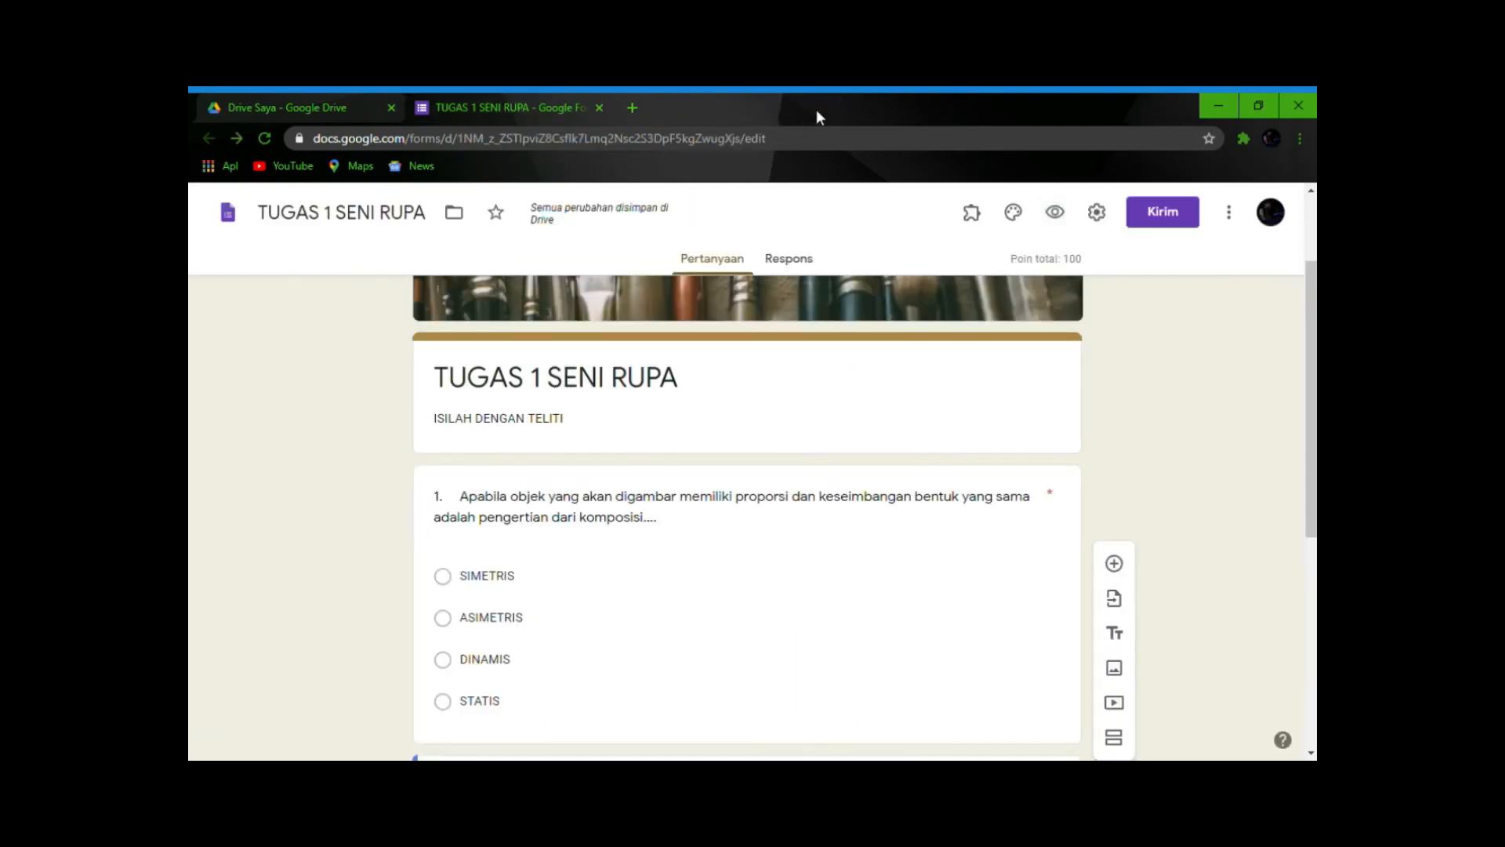
- Copy the form's shareable link with Perpendek URL enabled and close the Kirim formulir dialog
{"action": "left_click", "coordinate": [1162, 227]}
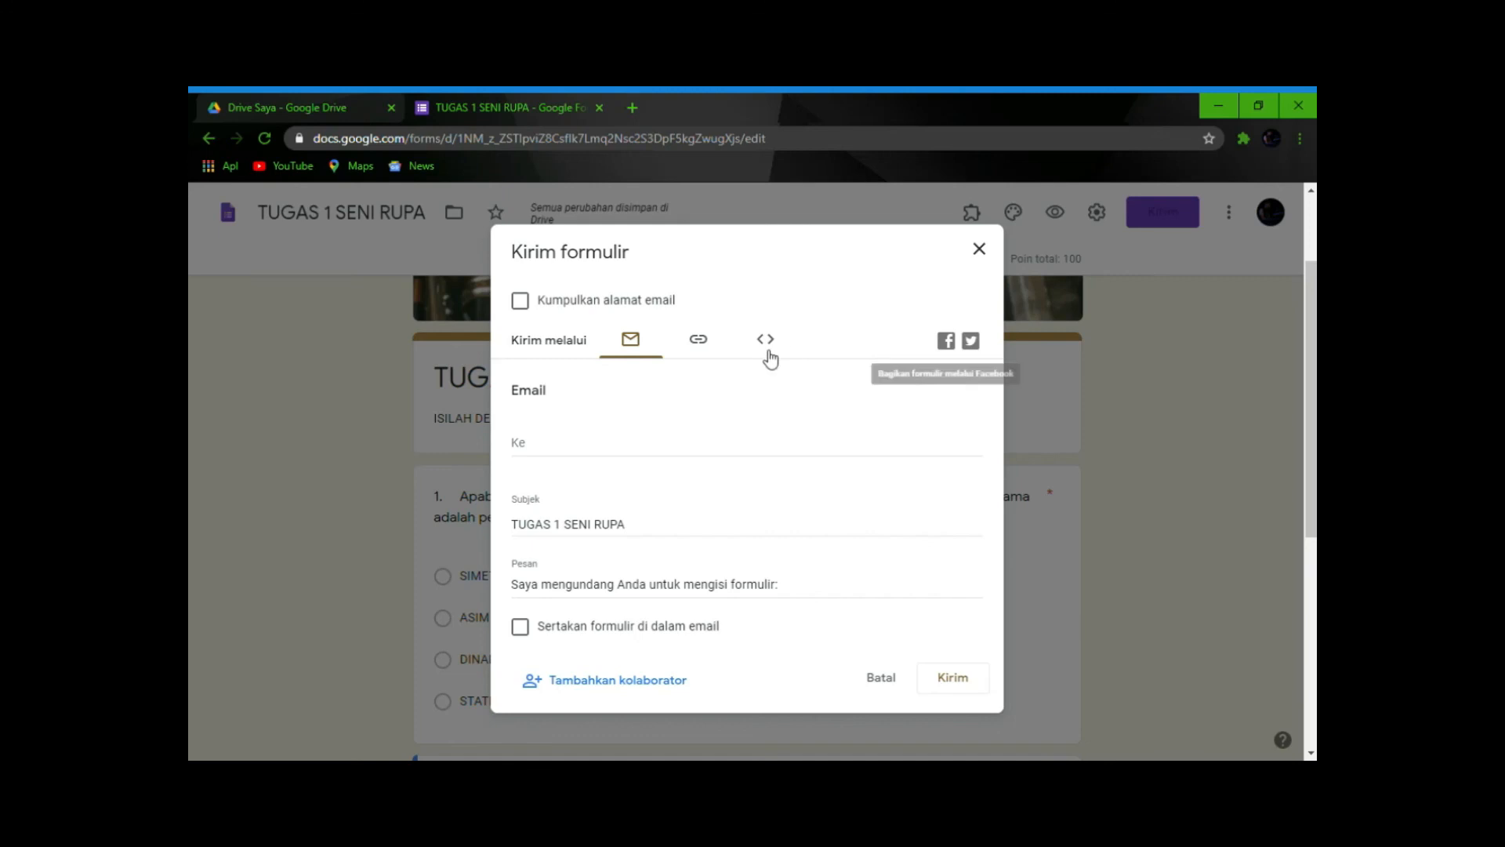
{"action": "left_click", "coordinate": [703, 345]}
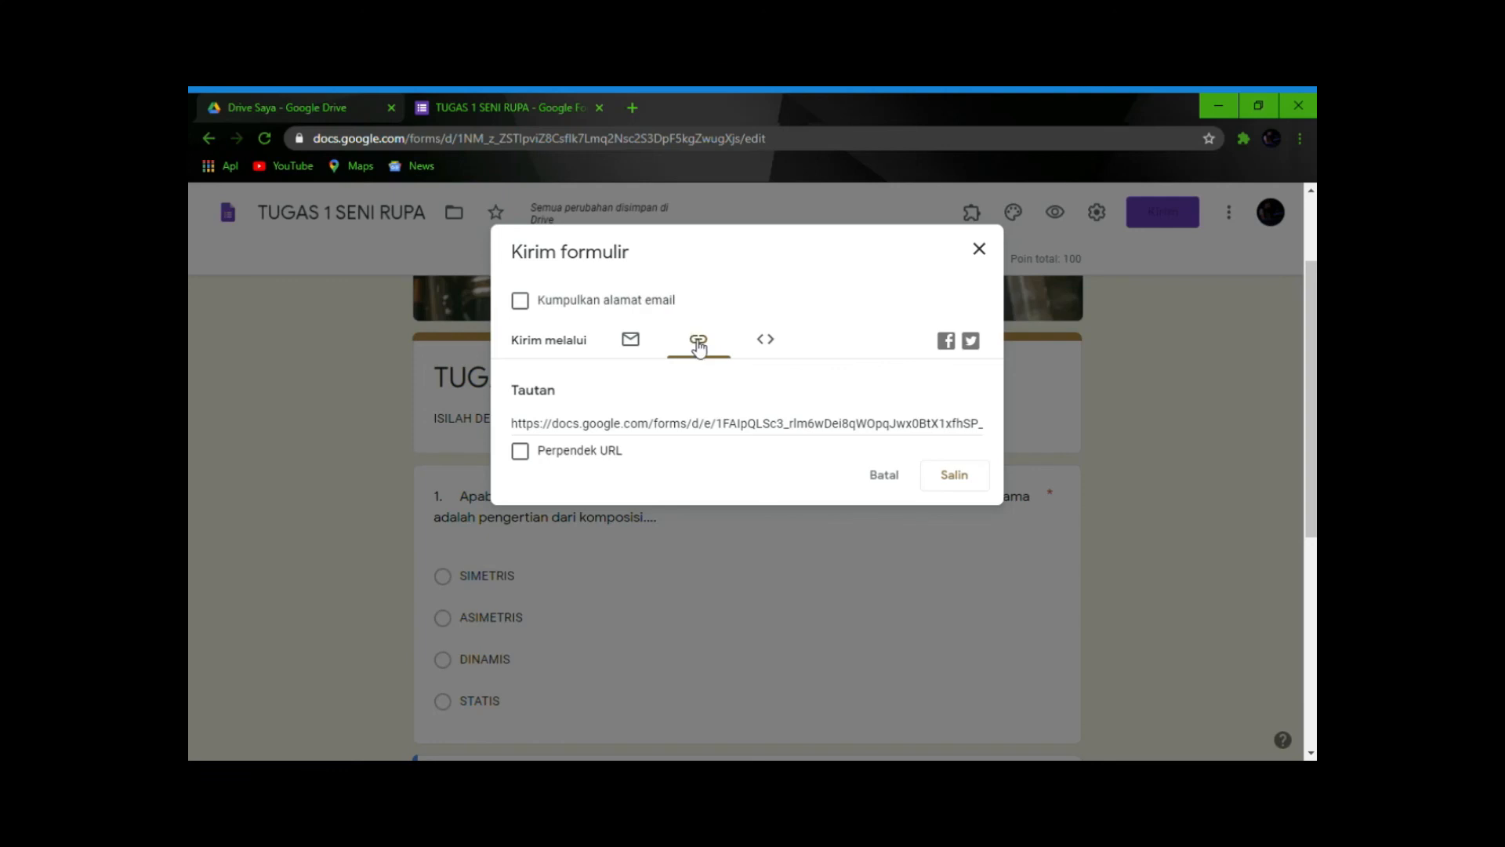
{"action": "left_click", "coordinate": [527, 452]}
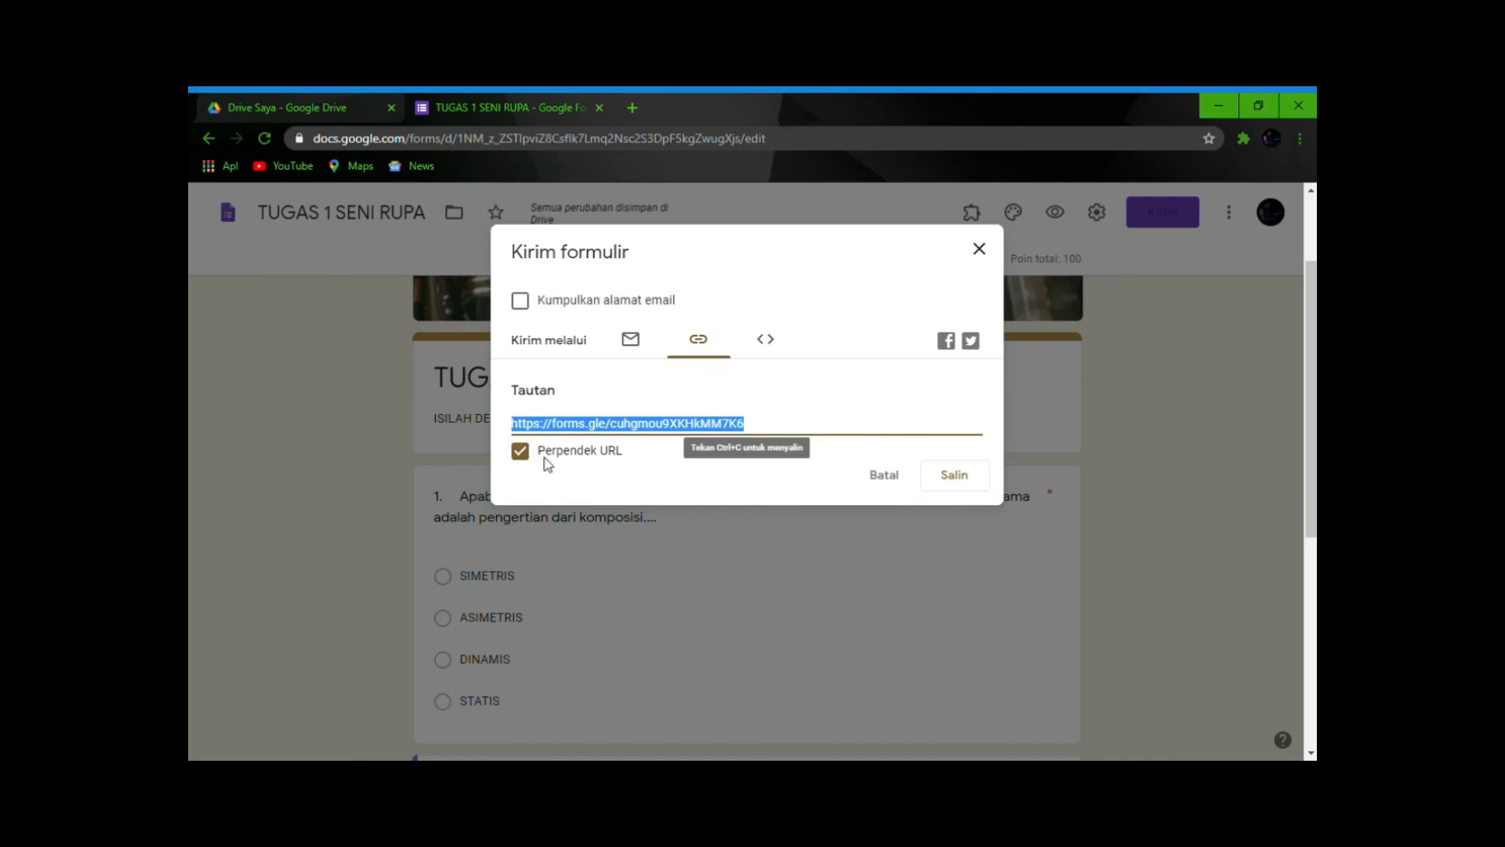
{"action": "left_click", "coordinate": [956, 483]}
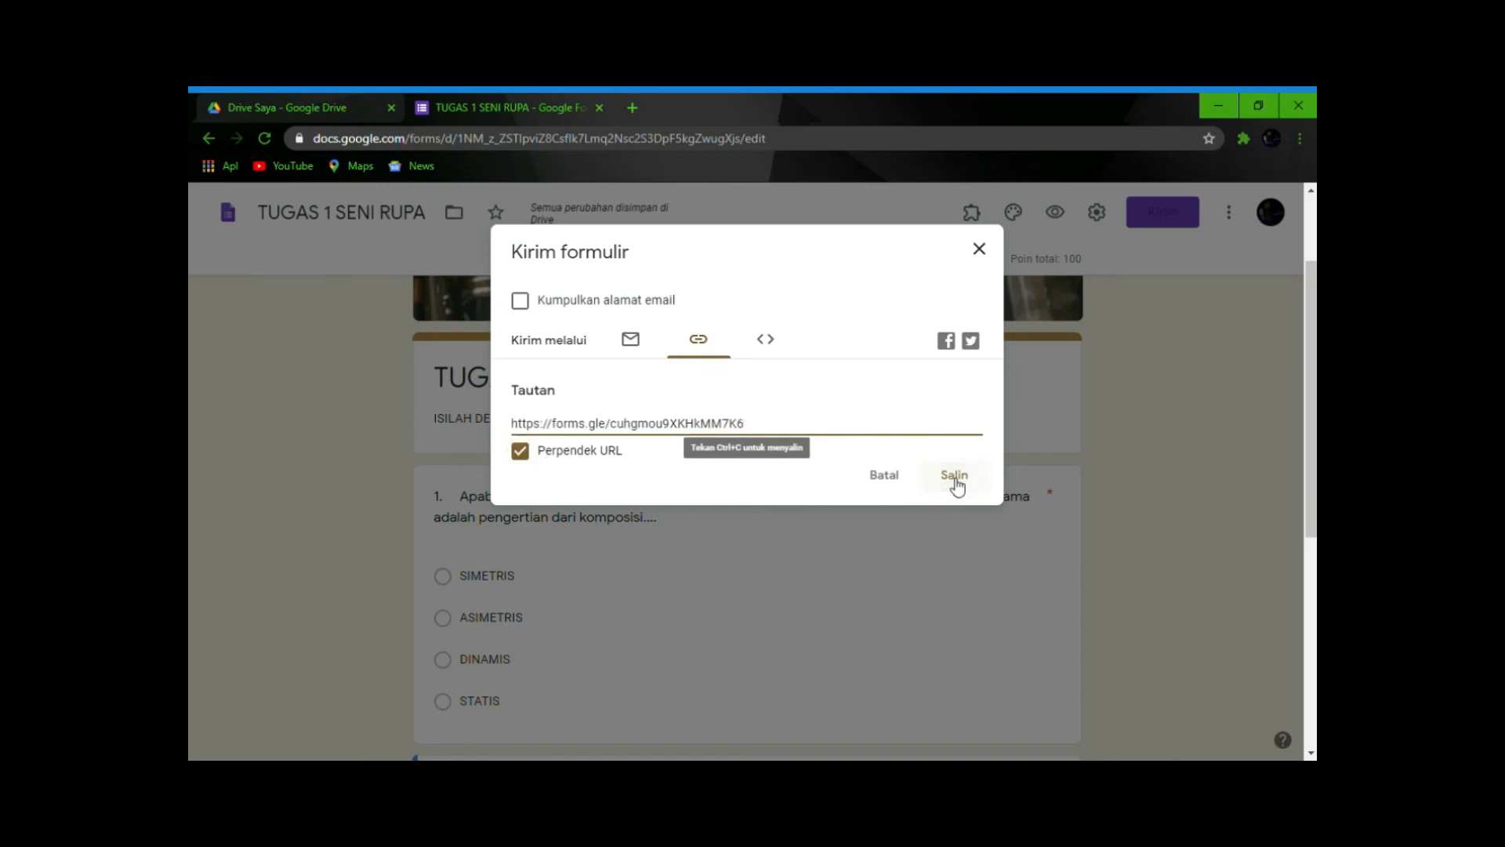
{"action": "left_click", "coordinate": [984, 252]}
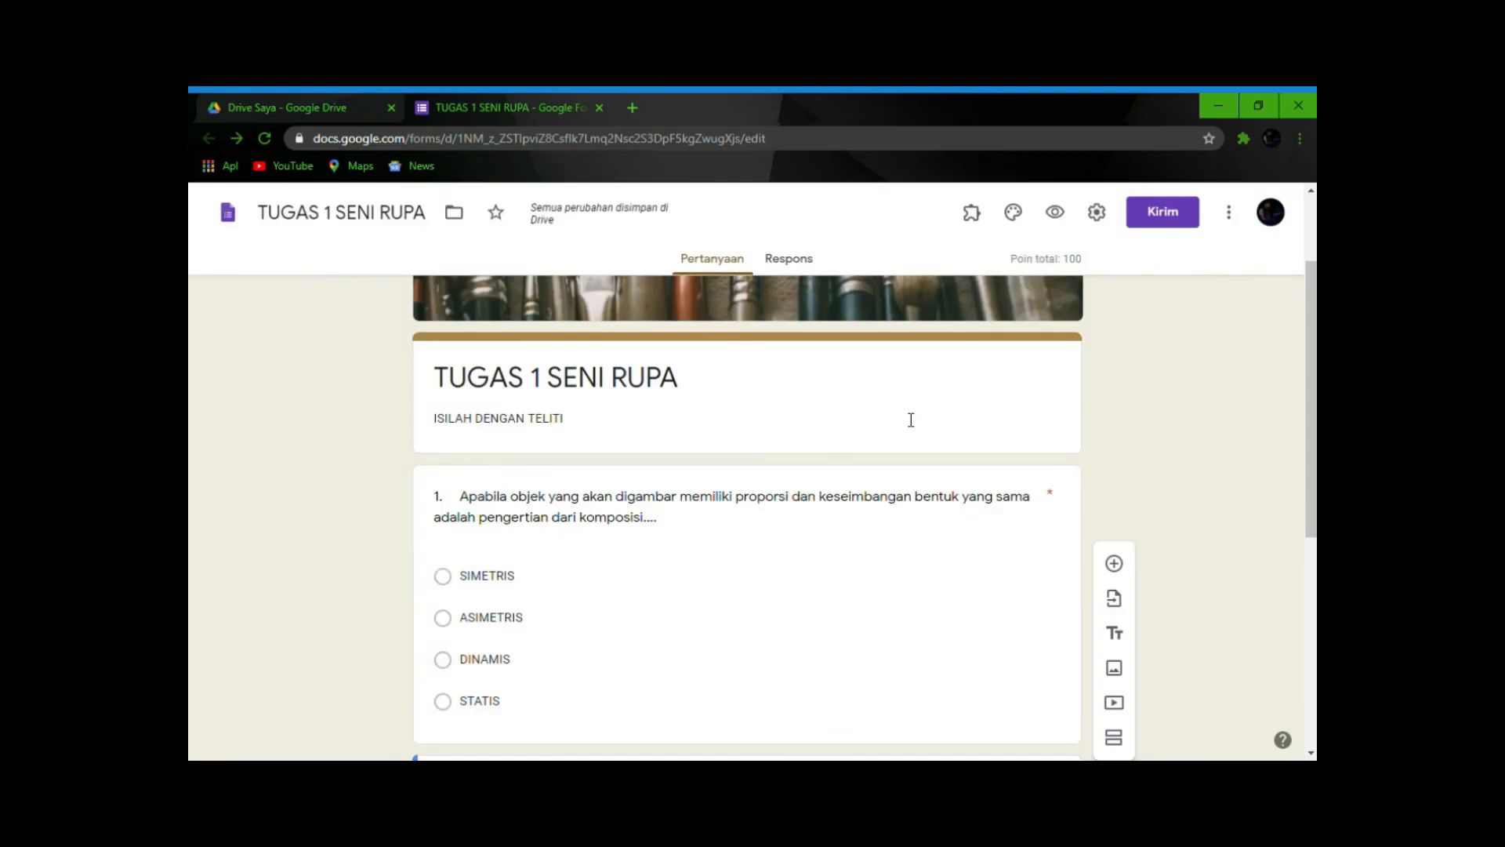